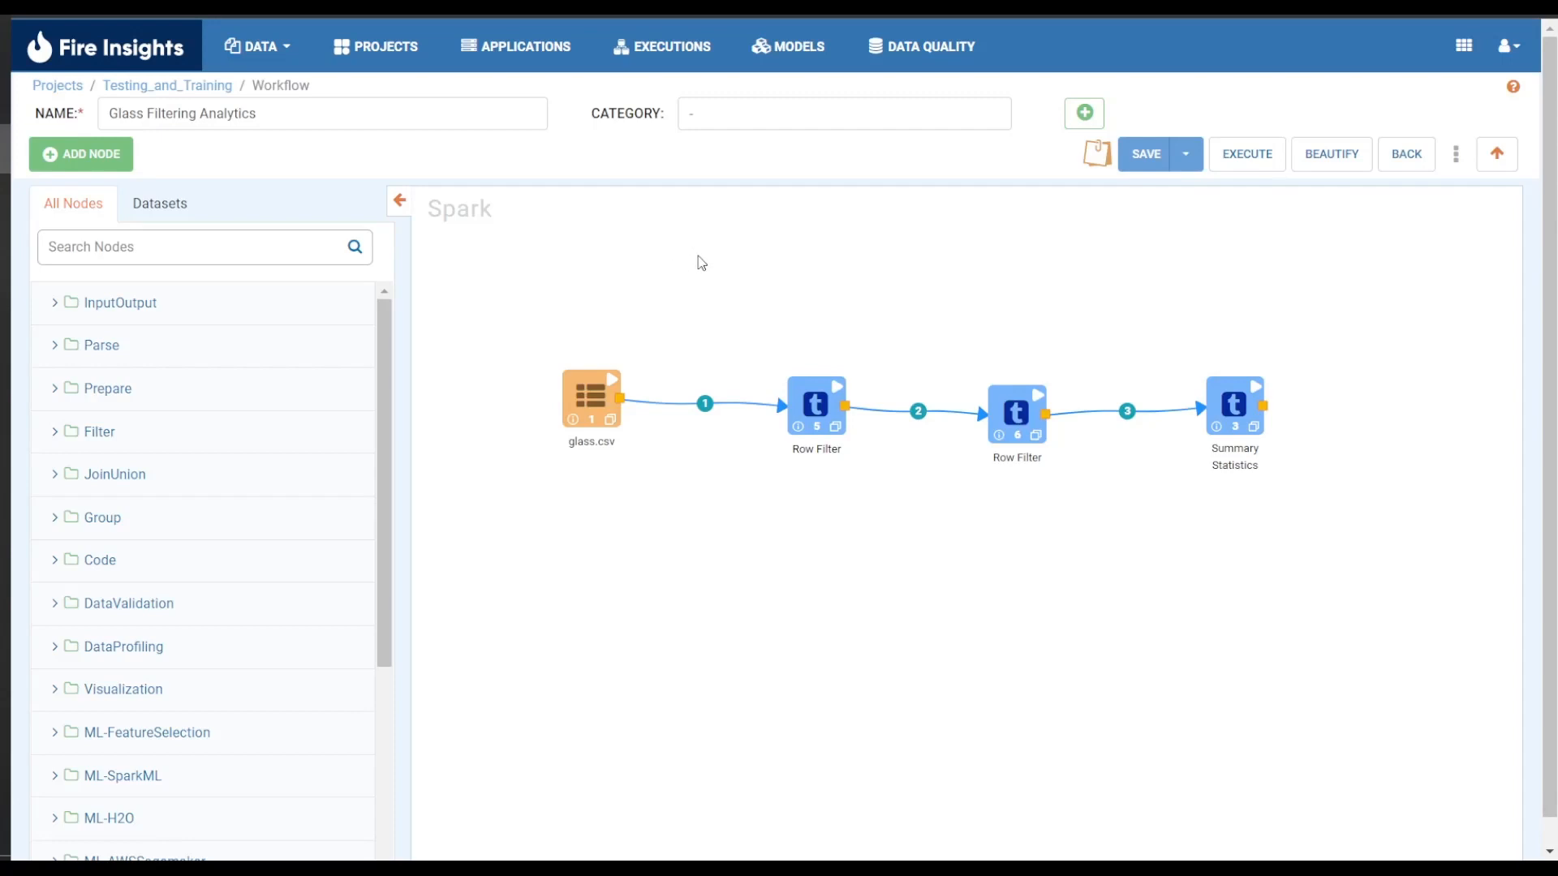
Step: Review the conditional expressions of both Row Filter nodes in the Glass Filtering Analytics workflow
double_click(810, 397)
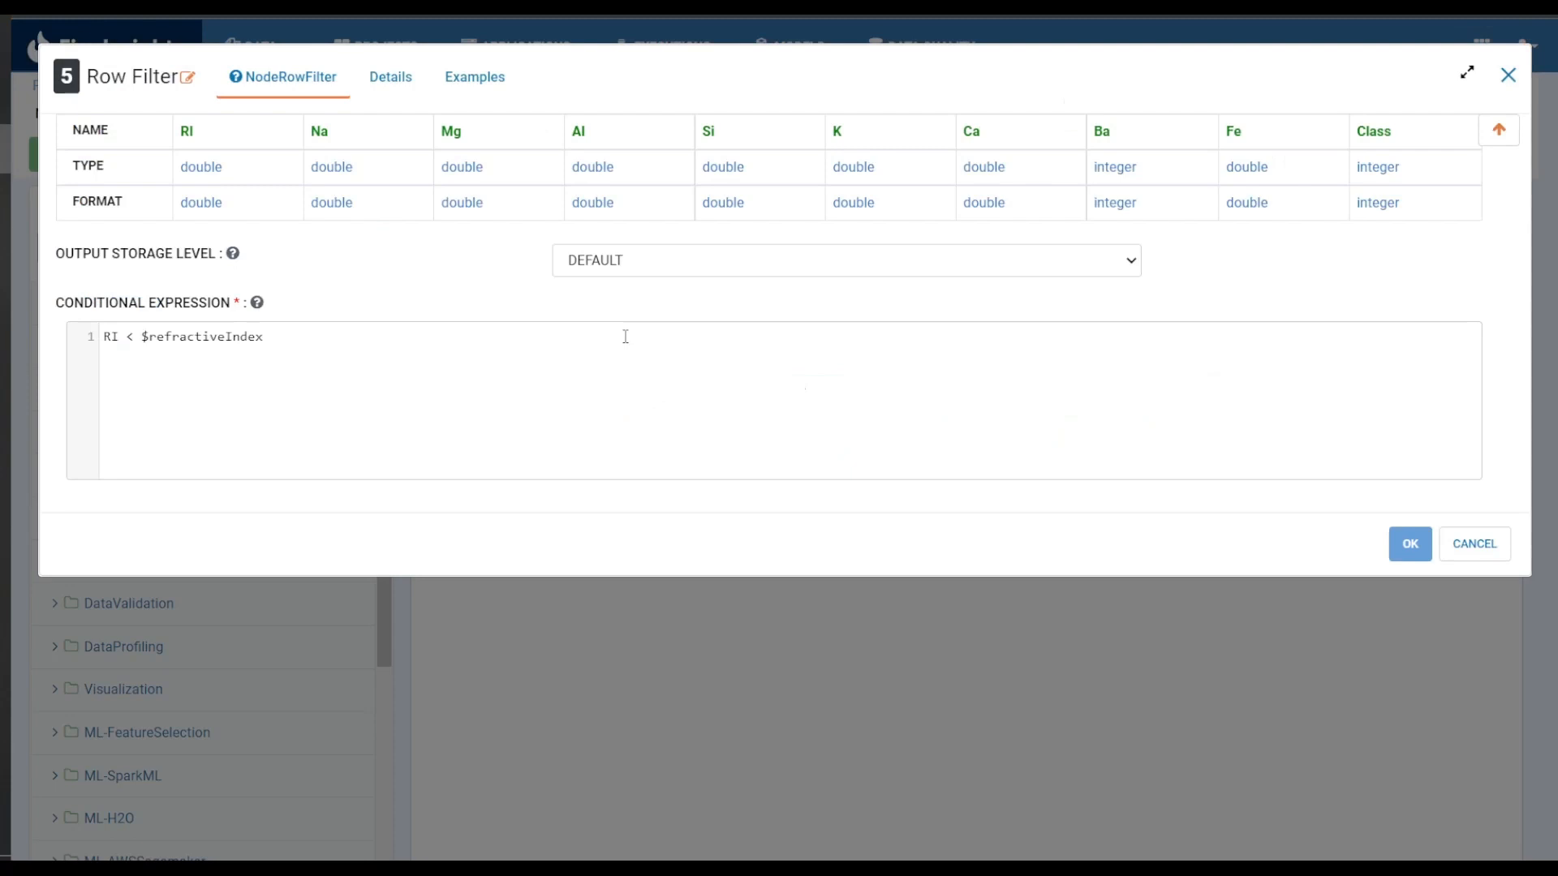
click(1399, 549)
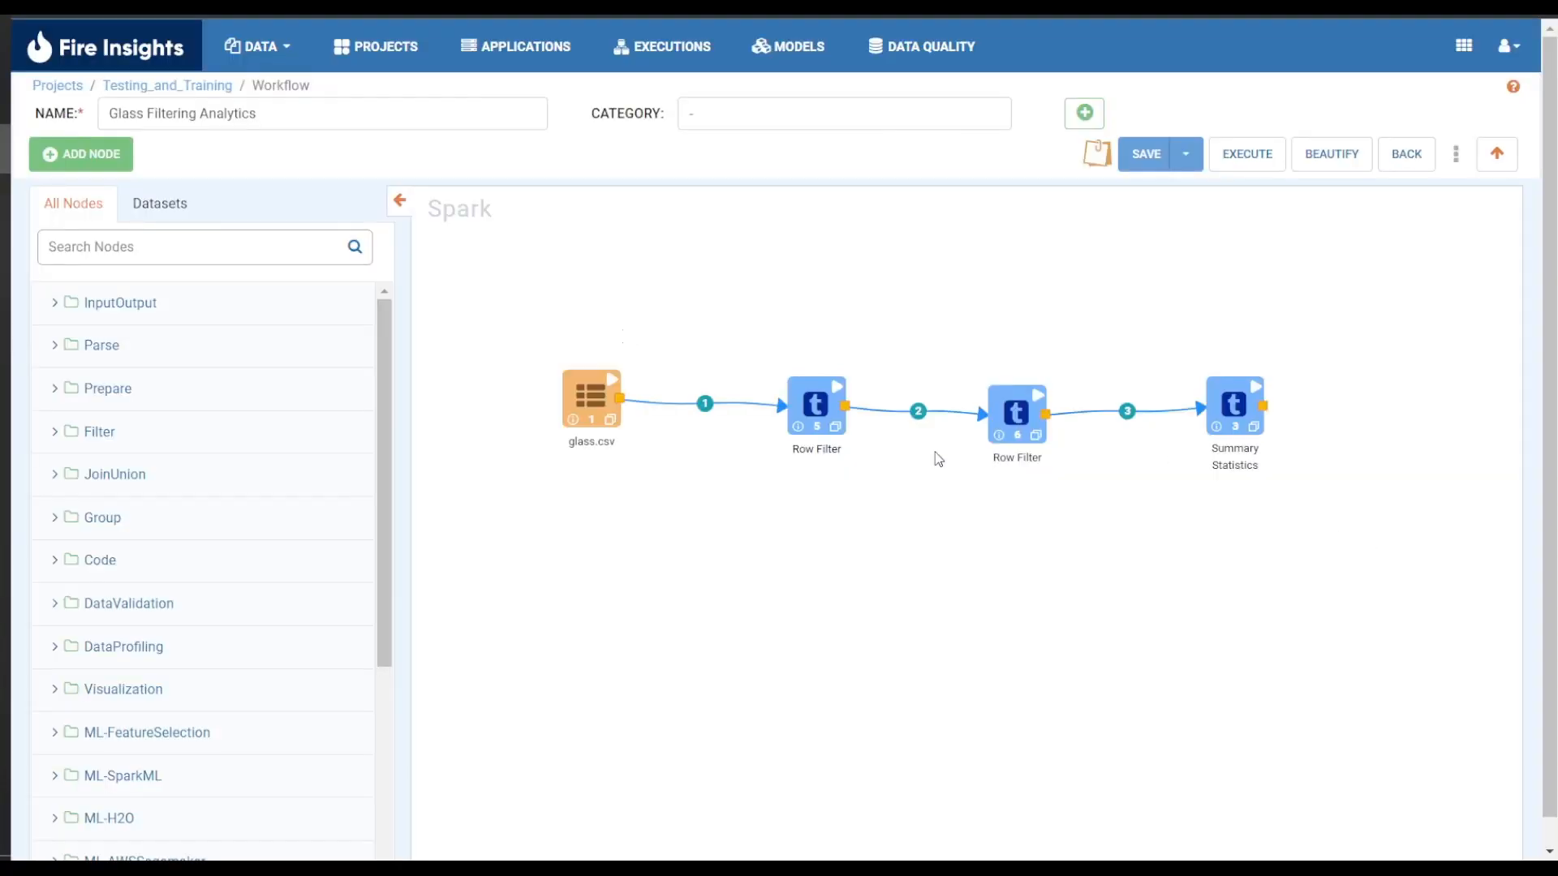
double_click(1019, 410)
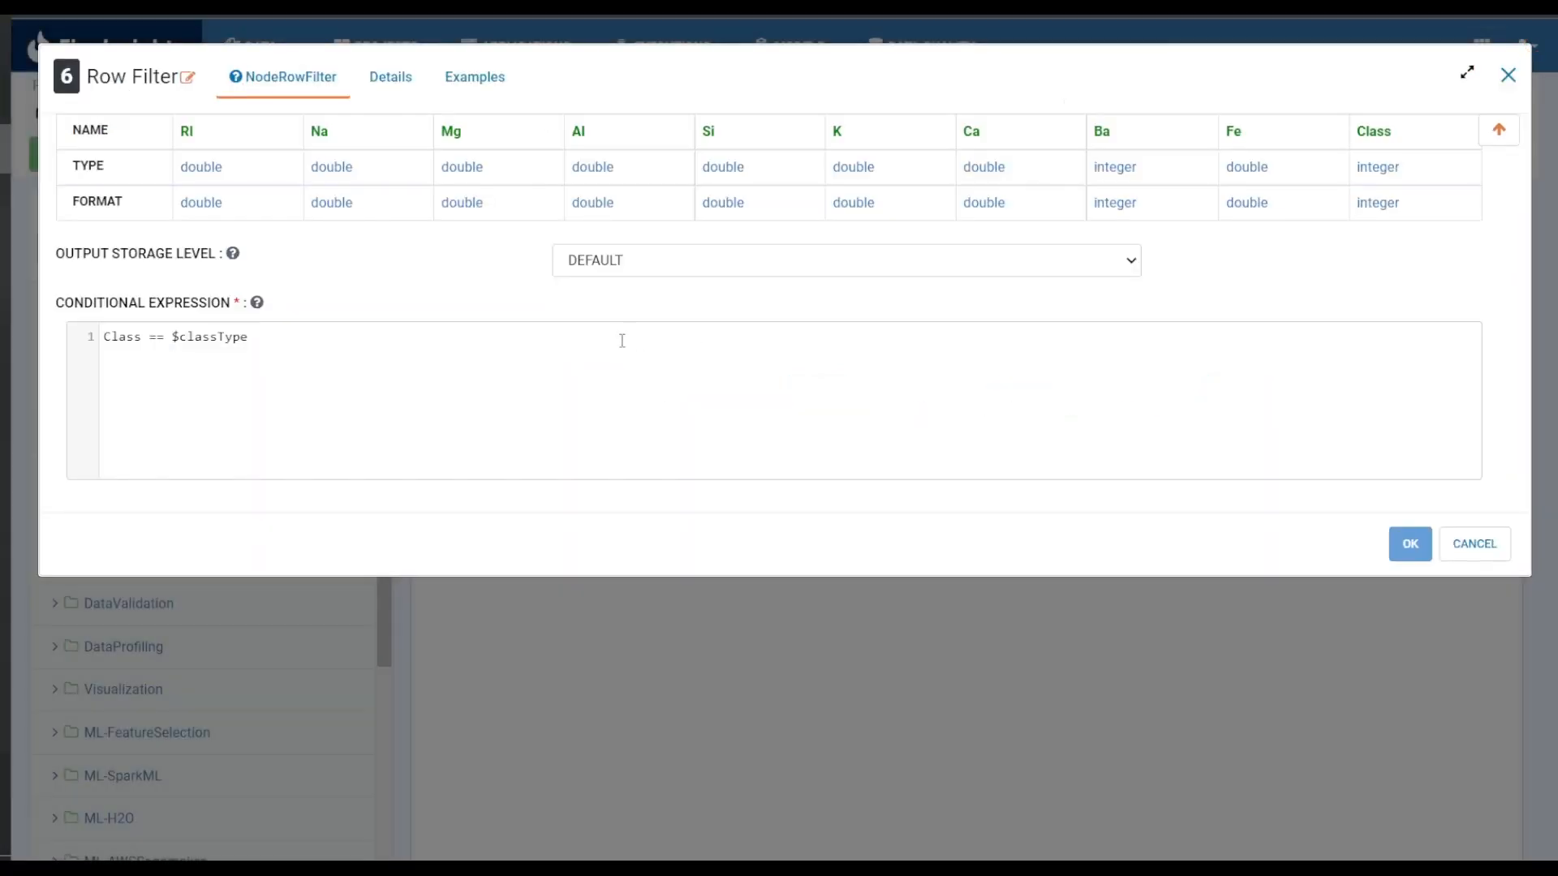
click(1402, 544)
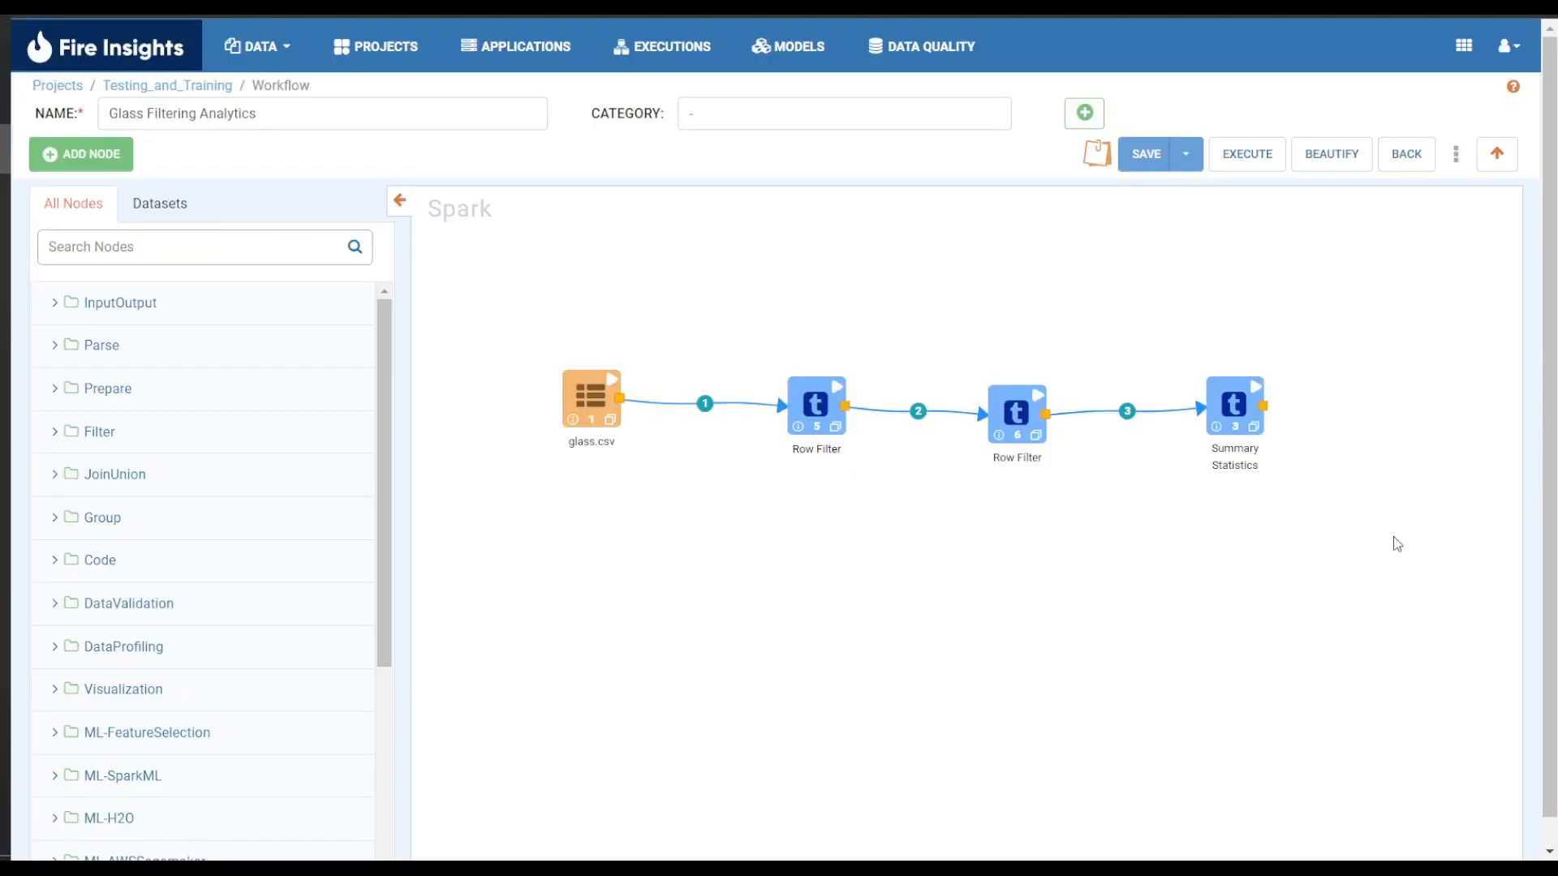
Step: Review the workflow's refractiveIndex and classType parameters and save the workflow
click(1093, 121)
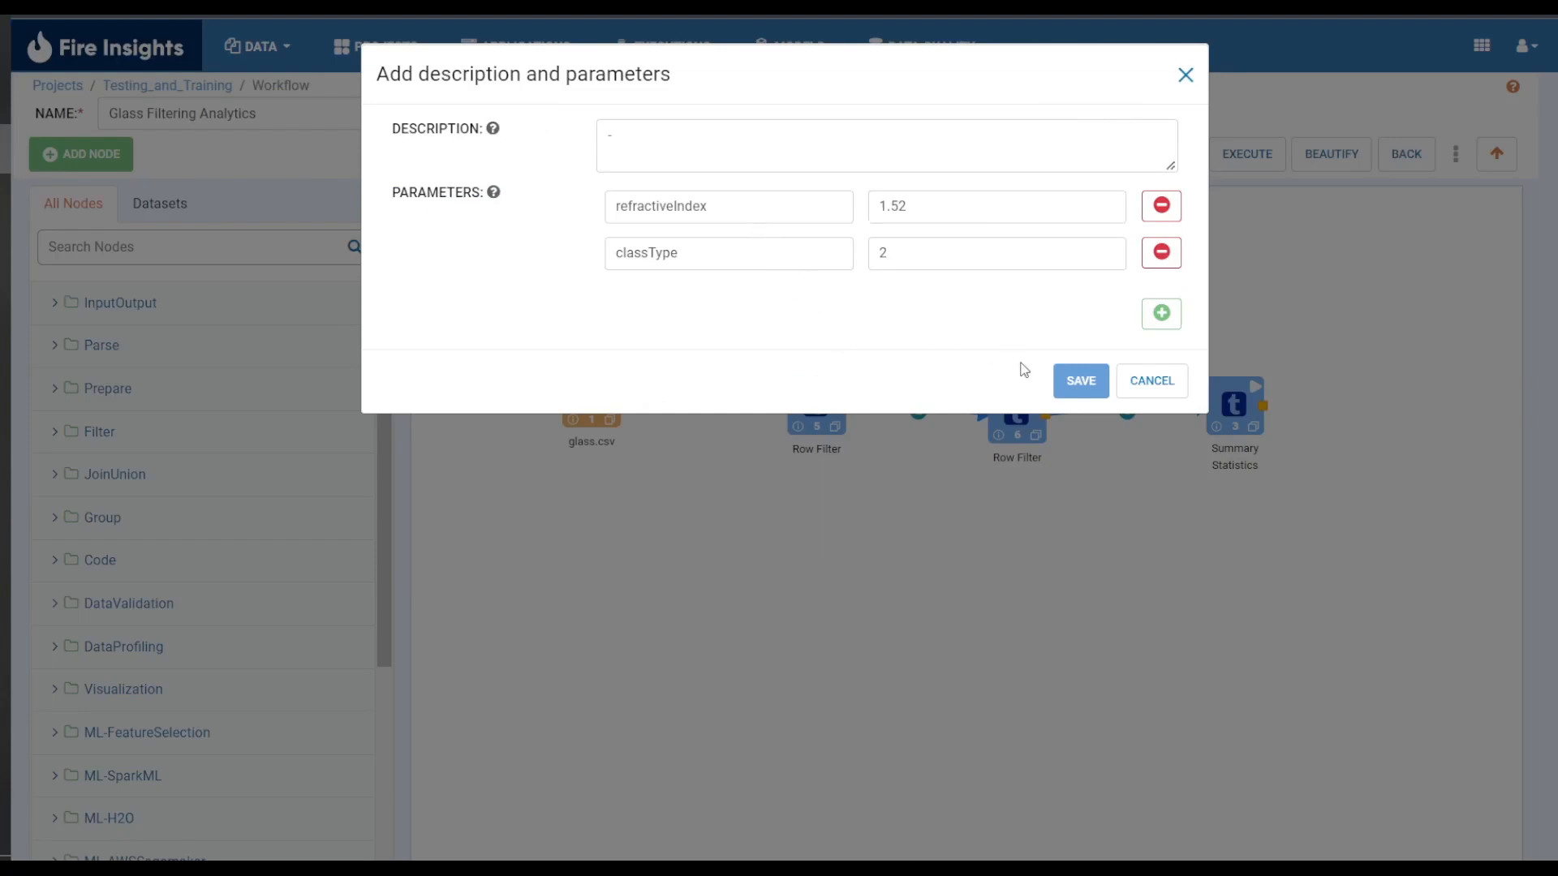
click(1094, 394)
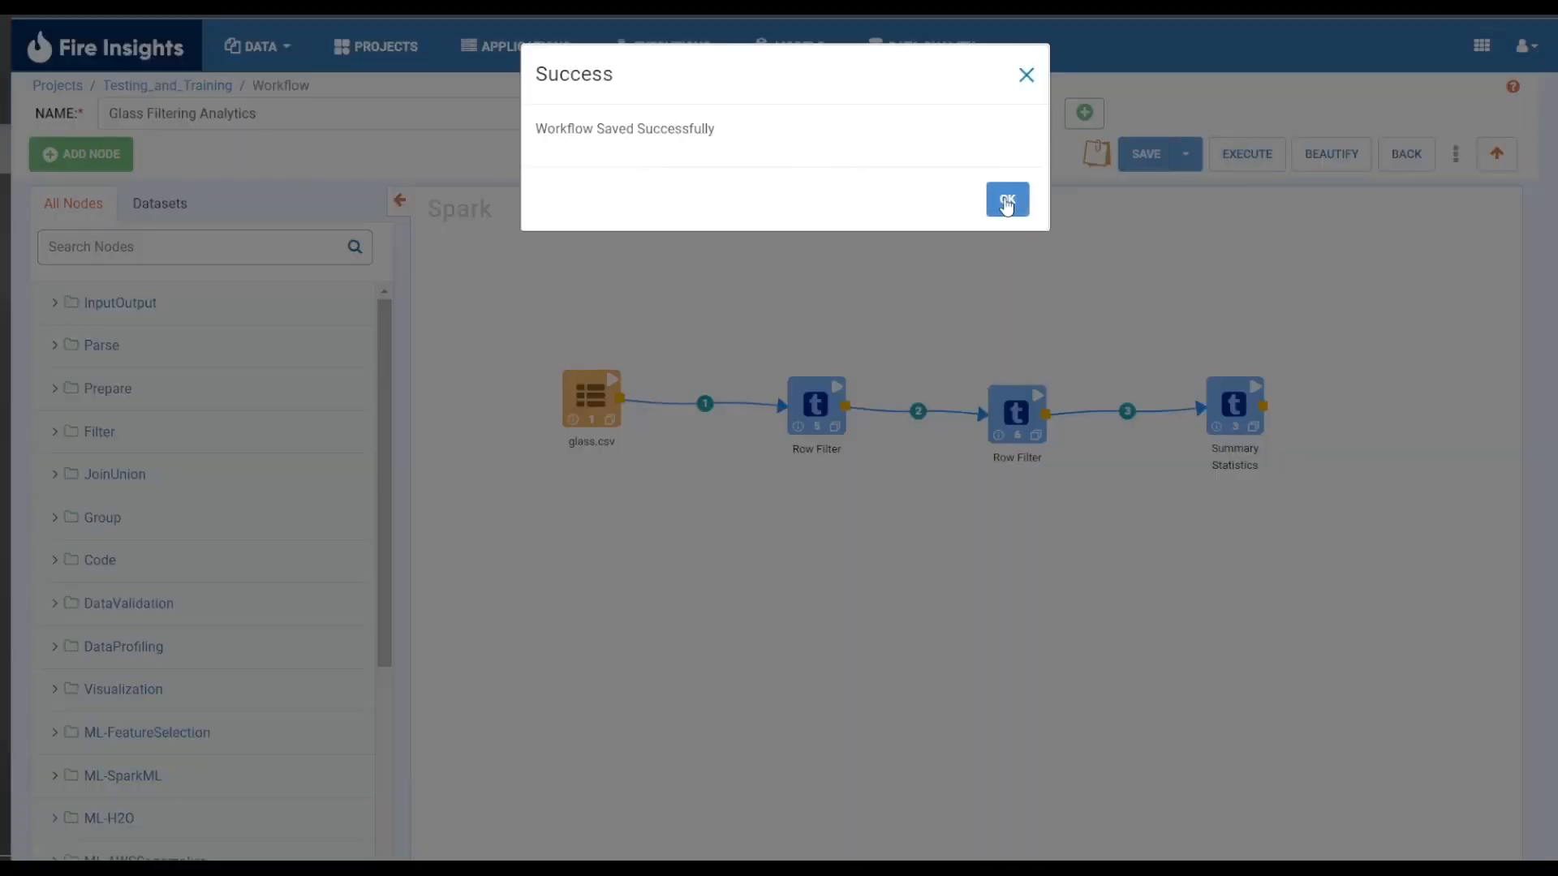
click(1006, 202)
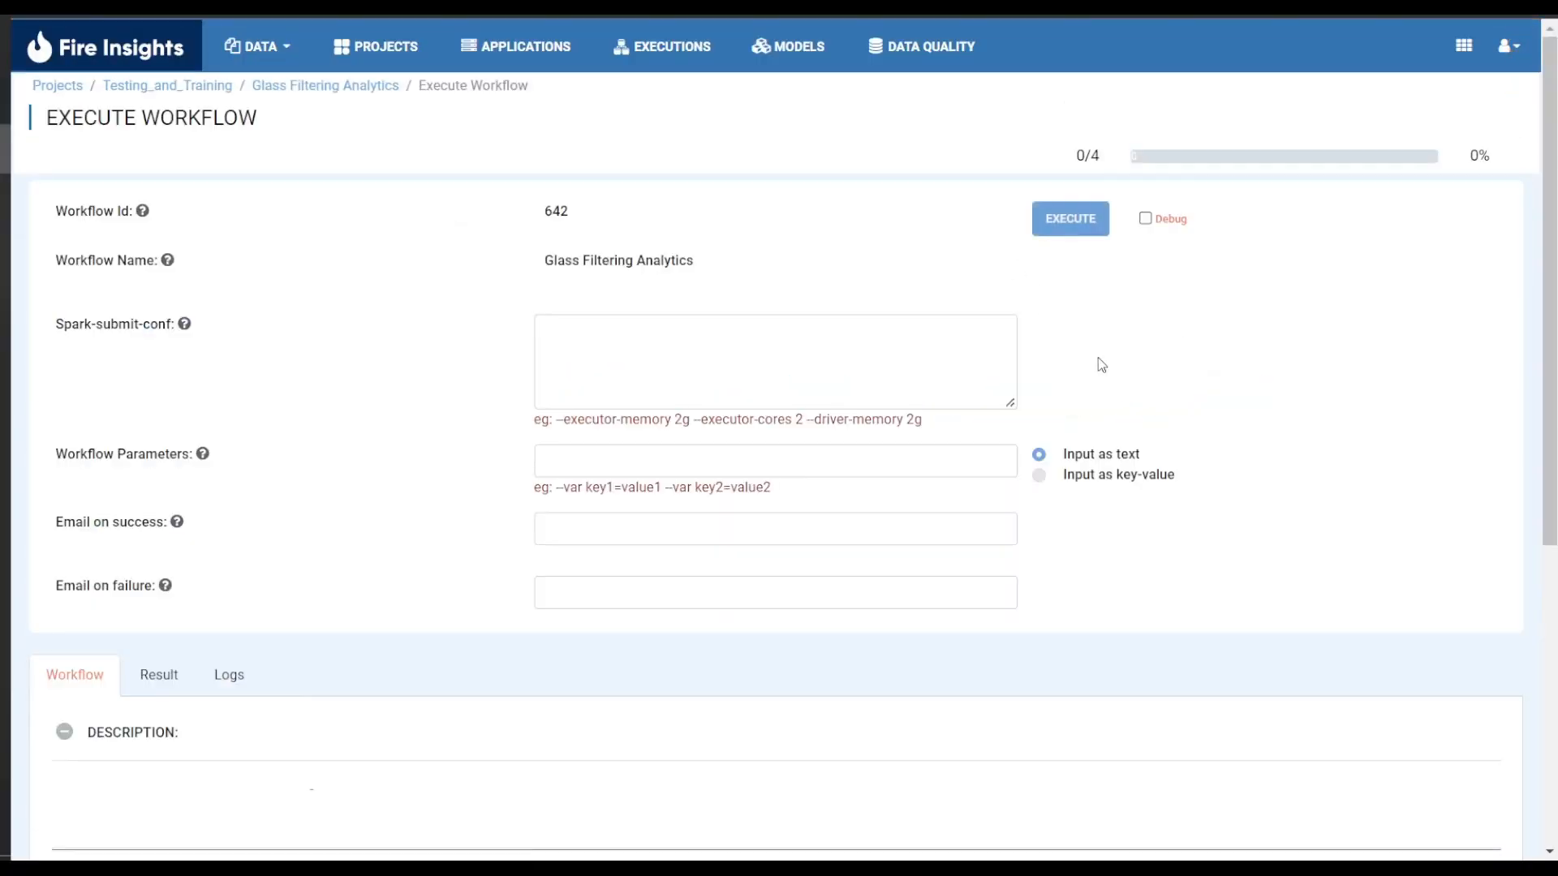
Step: Examine the Spark-submit configuration and workflow parameter fields on the workflow's execution page
click(950, 361)
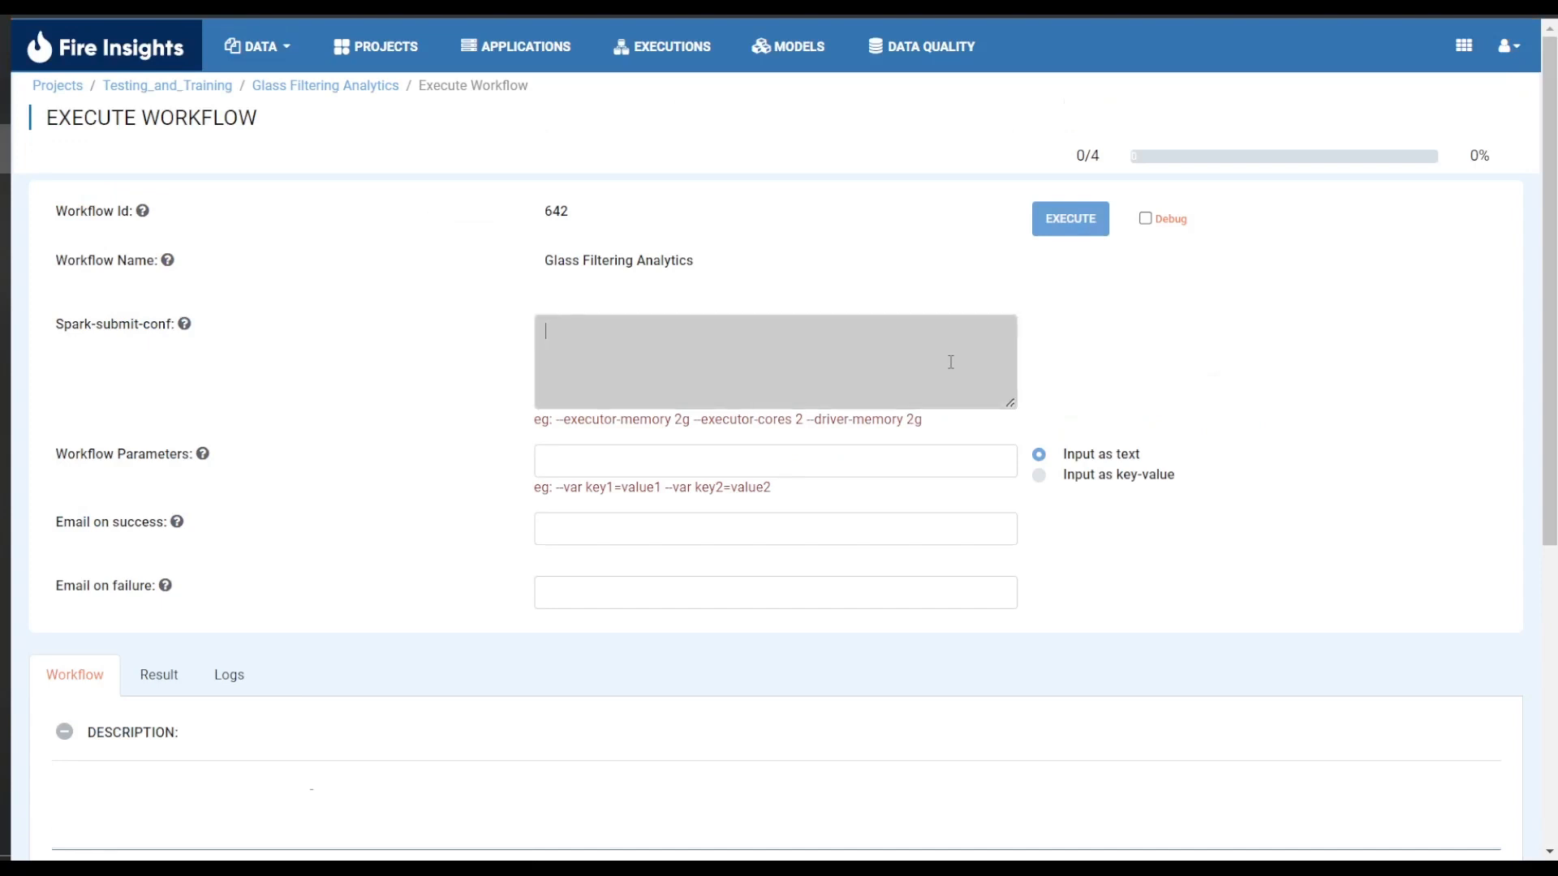
click(931, 452)
click(1204, 355)
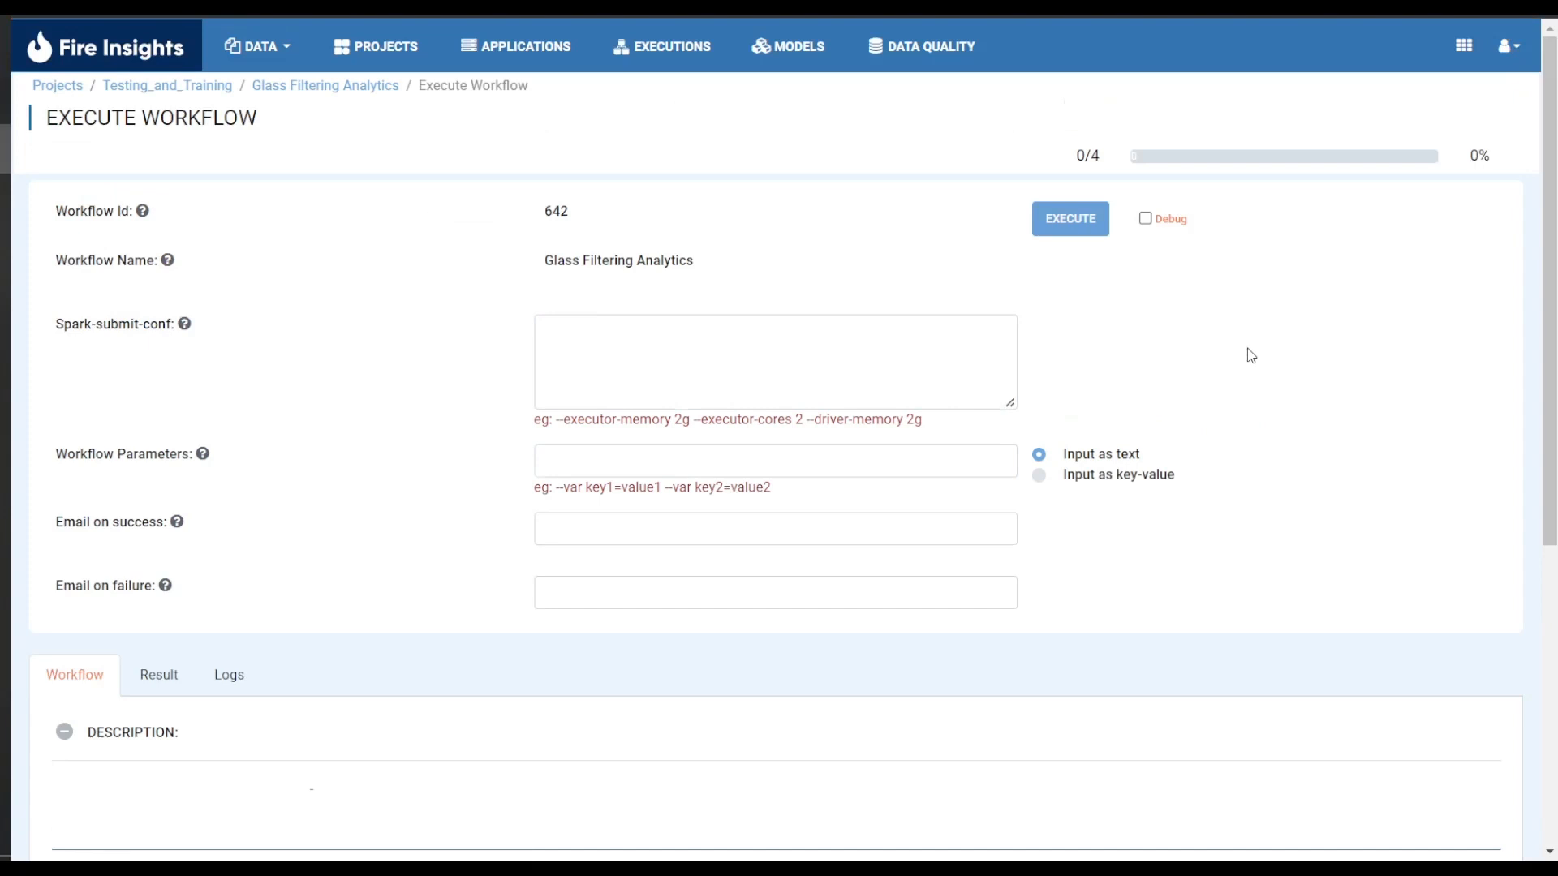
Step: Start creating a new analytics application in the Testing_and_Training project
click(162, 91)
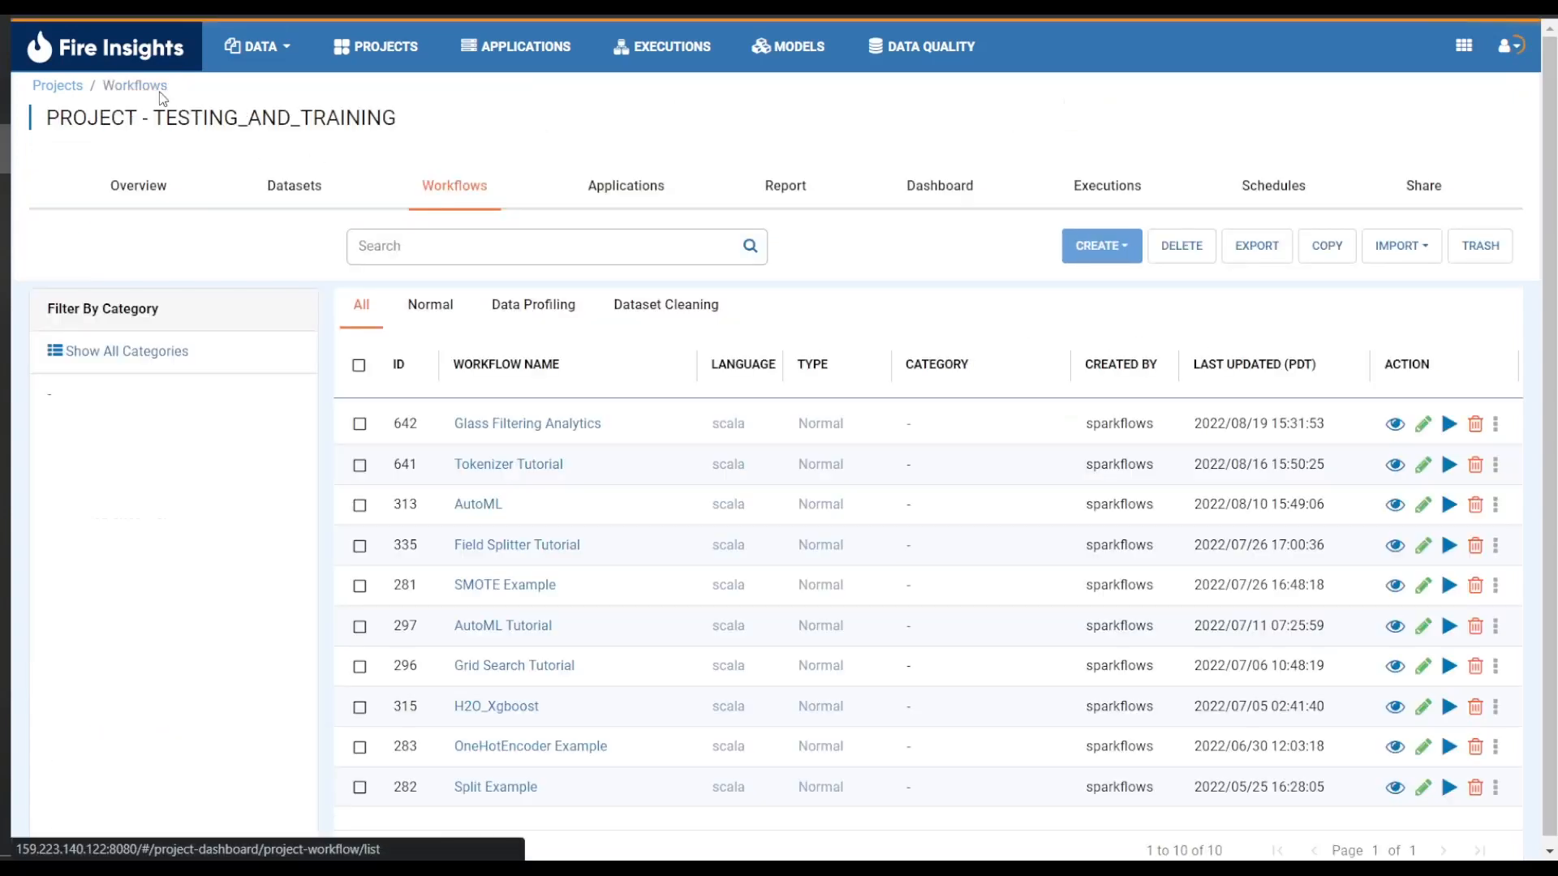
click(640, 207)
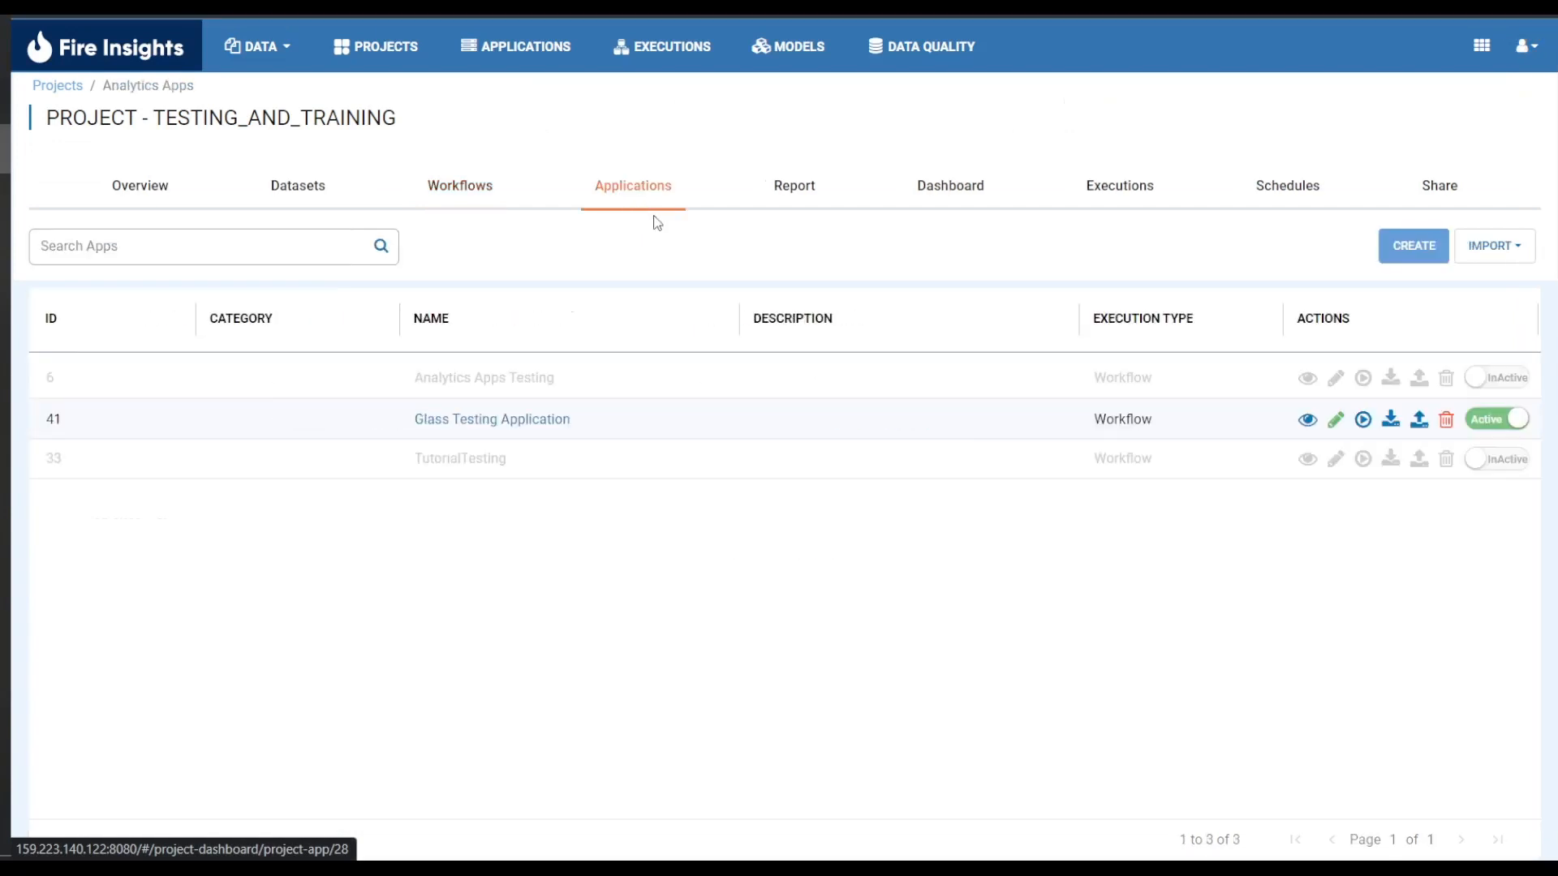
click(1409, 256)
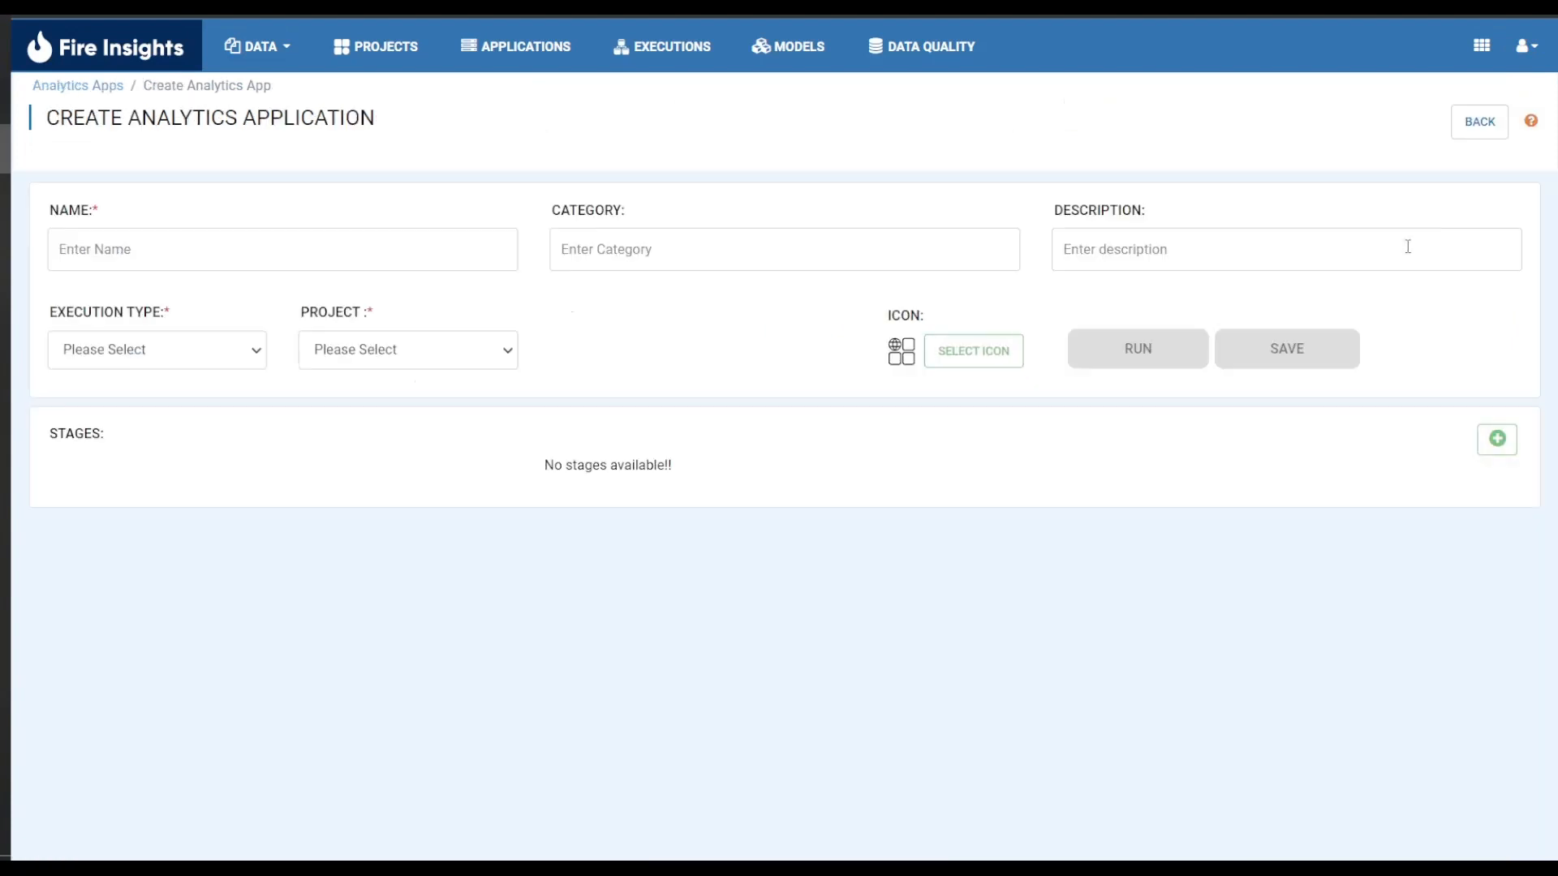
Step: Name the analytics application "Glass App", leaving its category and description empty
click(321, 241)
text(Gla)
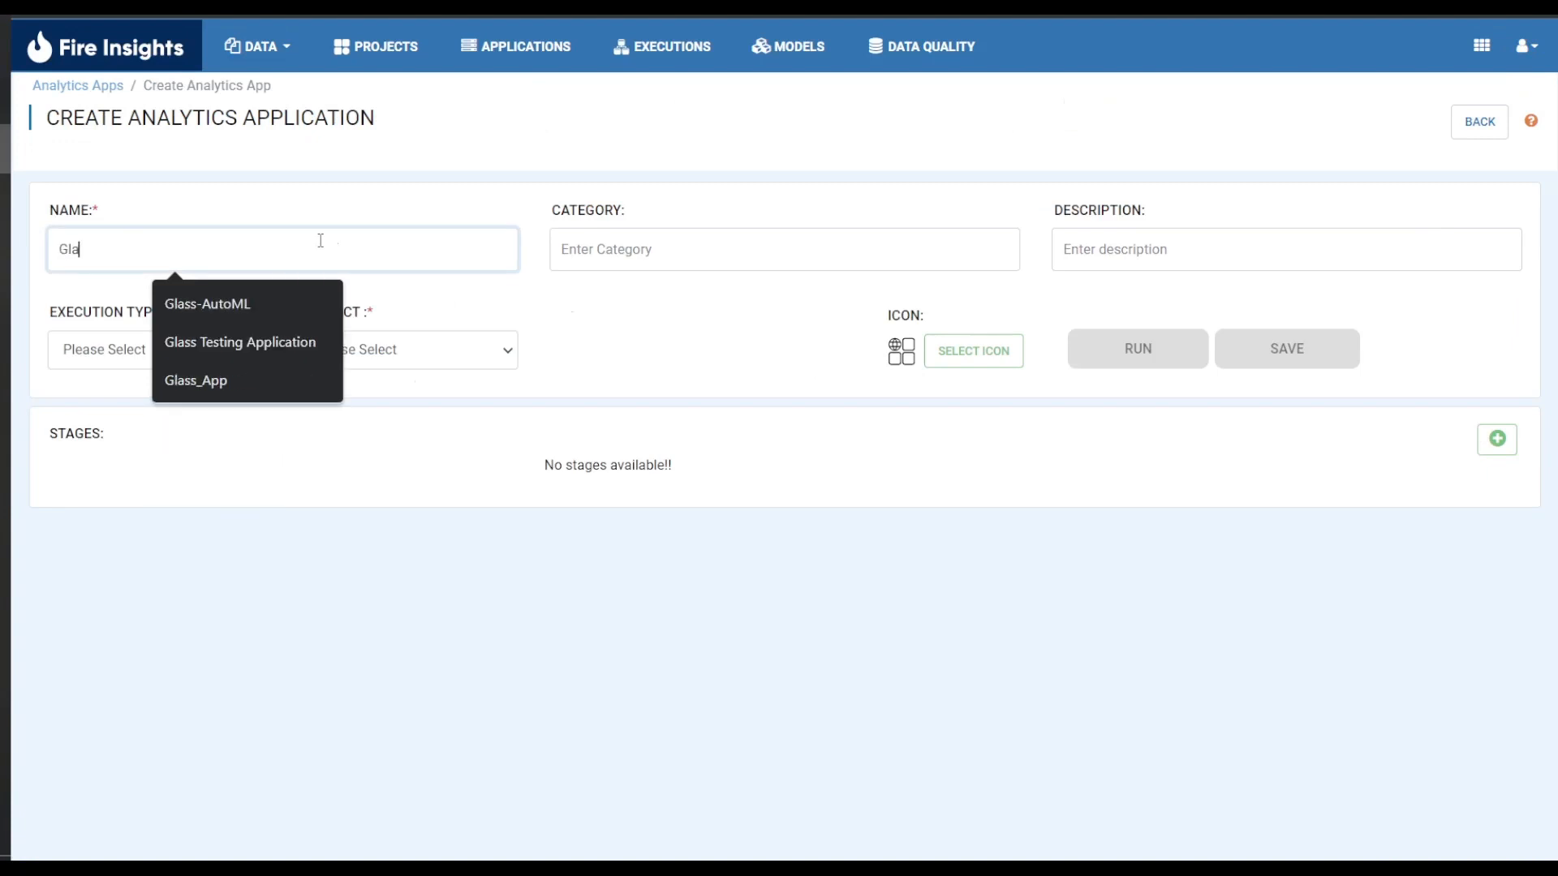
text(ss App)
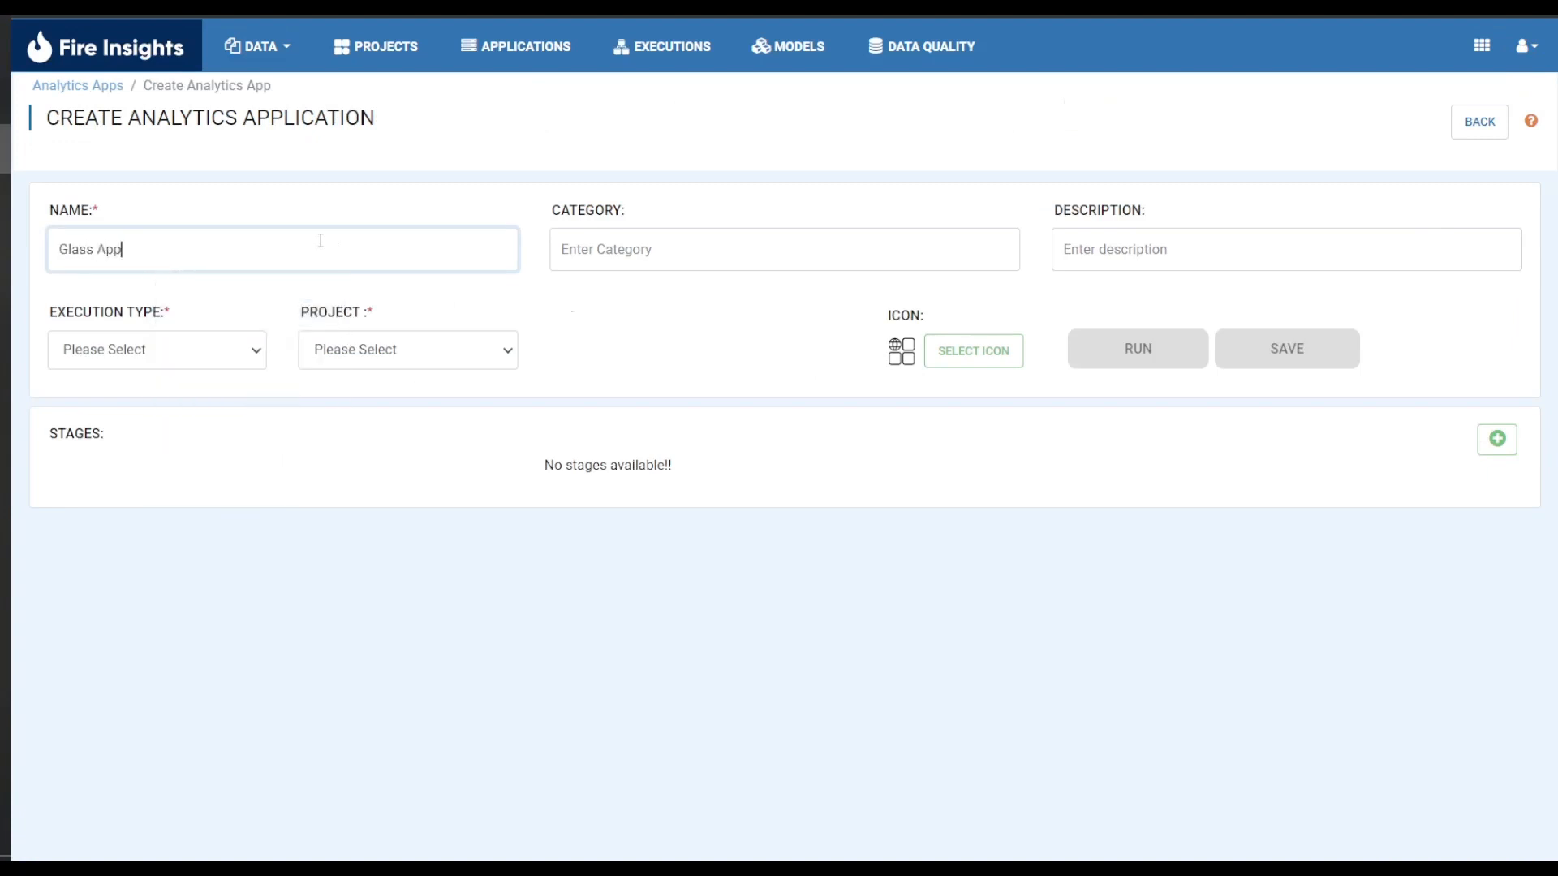
click(733, 253)
click(1132, 267)
click(702, 324)
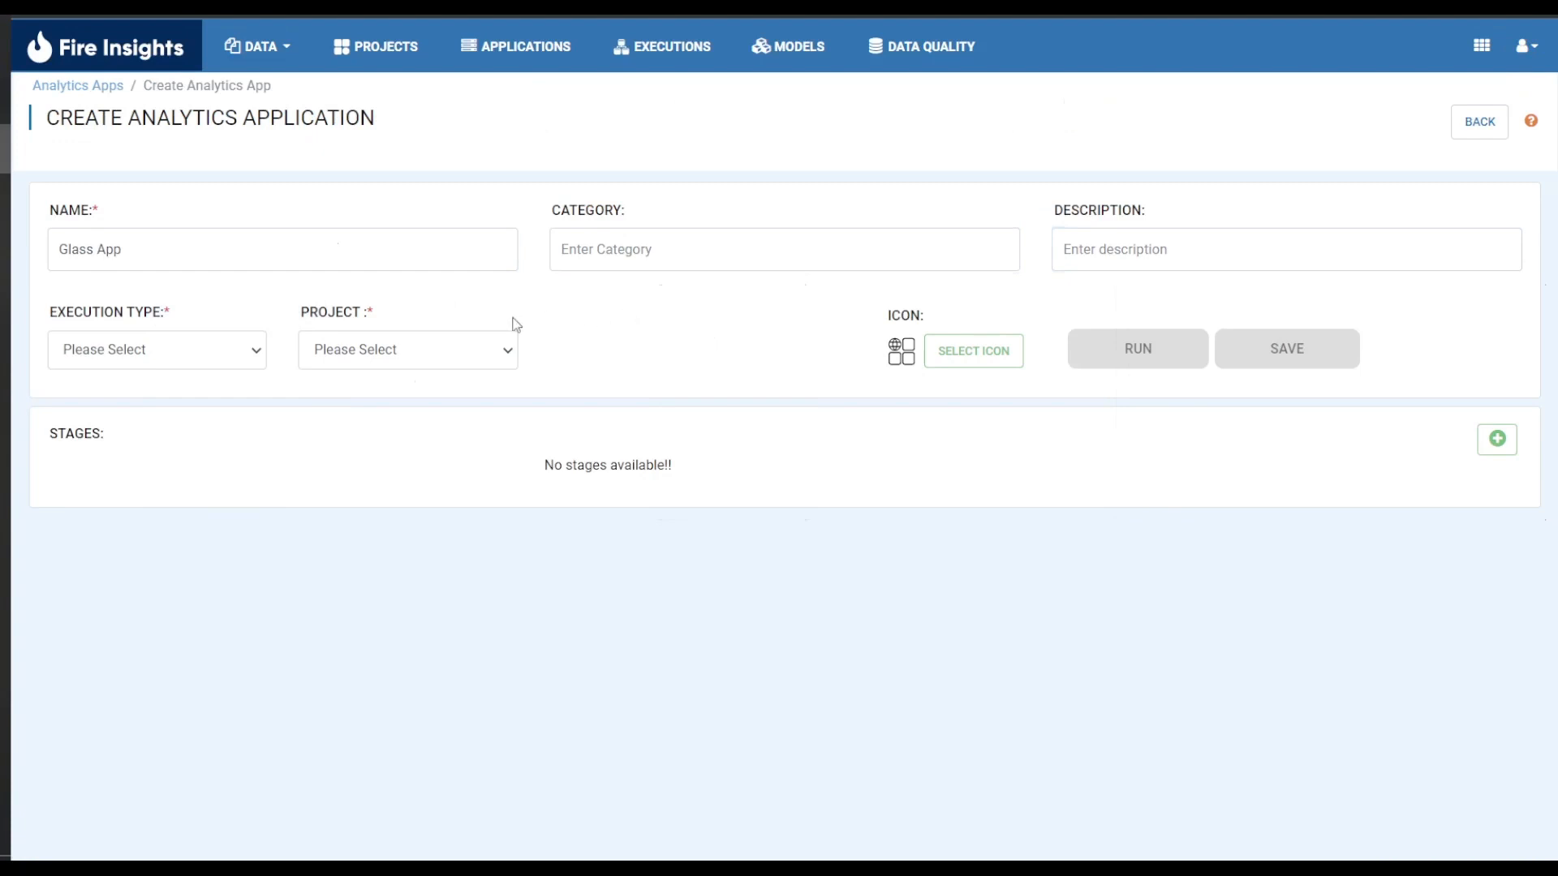
Step: Set the execution type to Workflow, choose the Glass Filtering Analytics workflow, and save the application
click(201, 352)
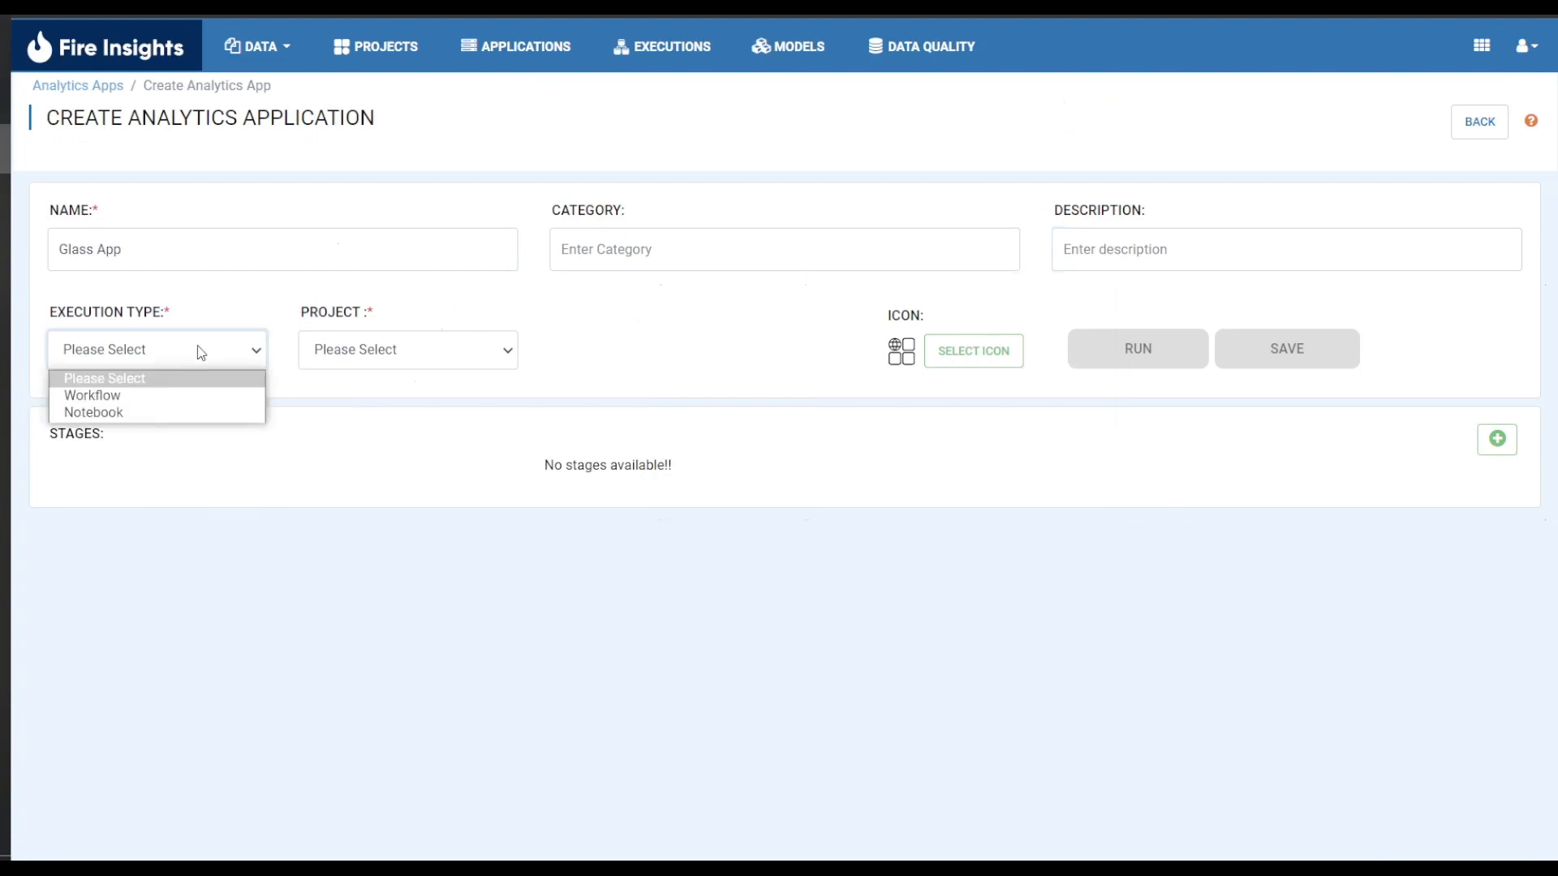
click(217, 396)
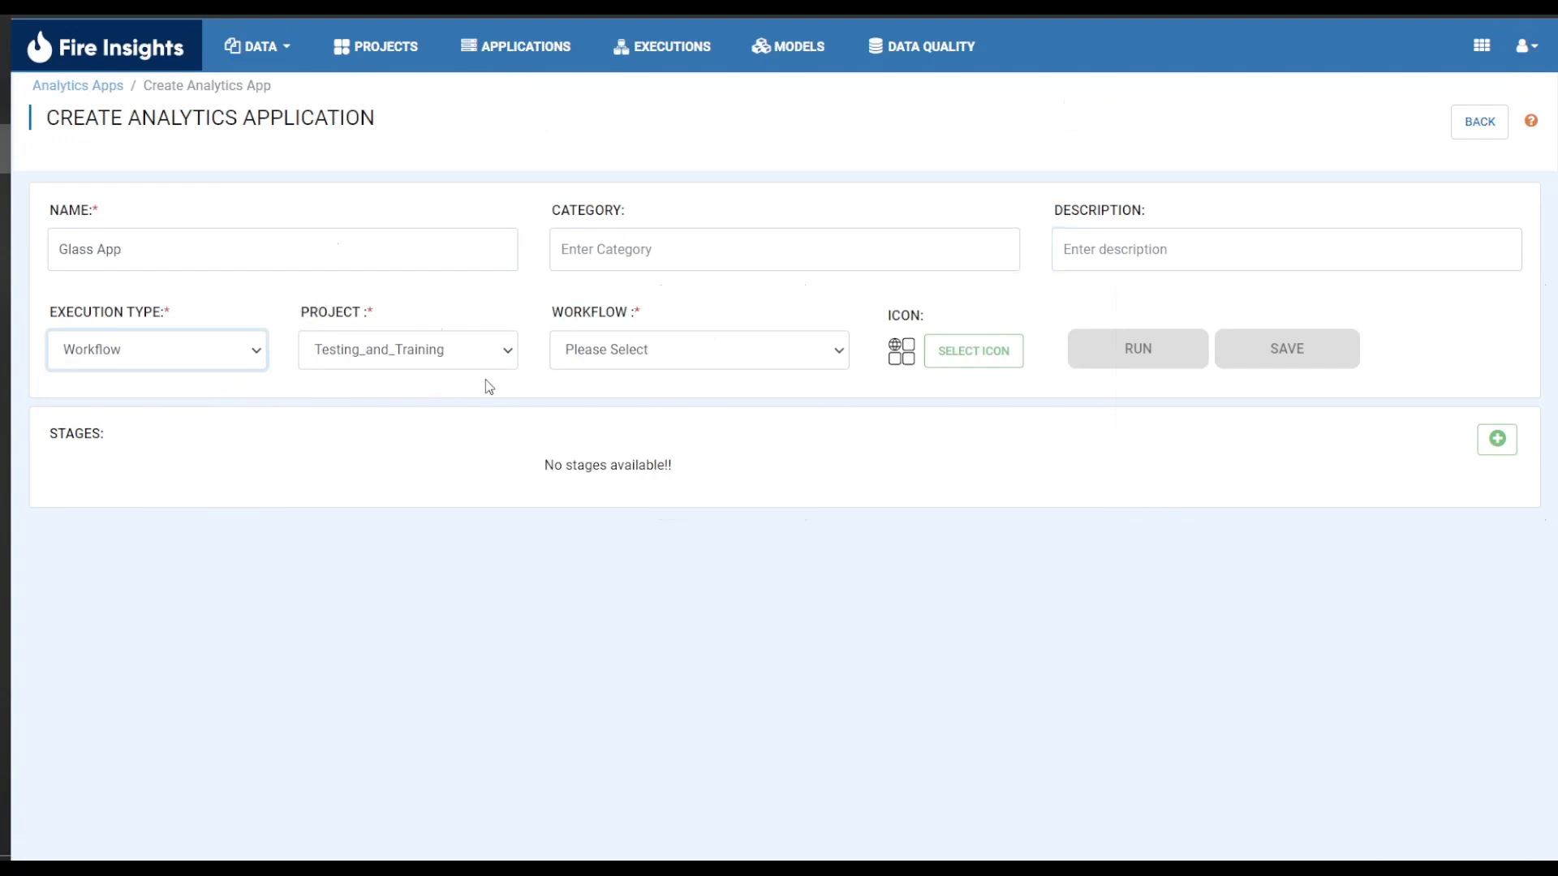
click(683, 353)
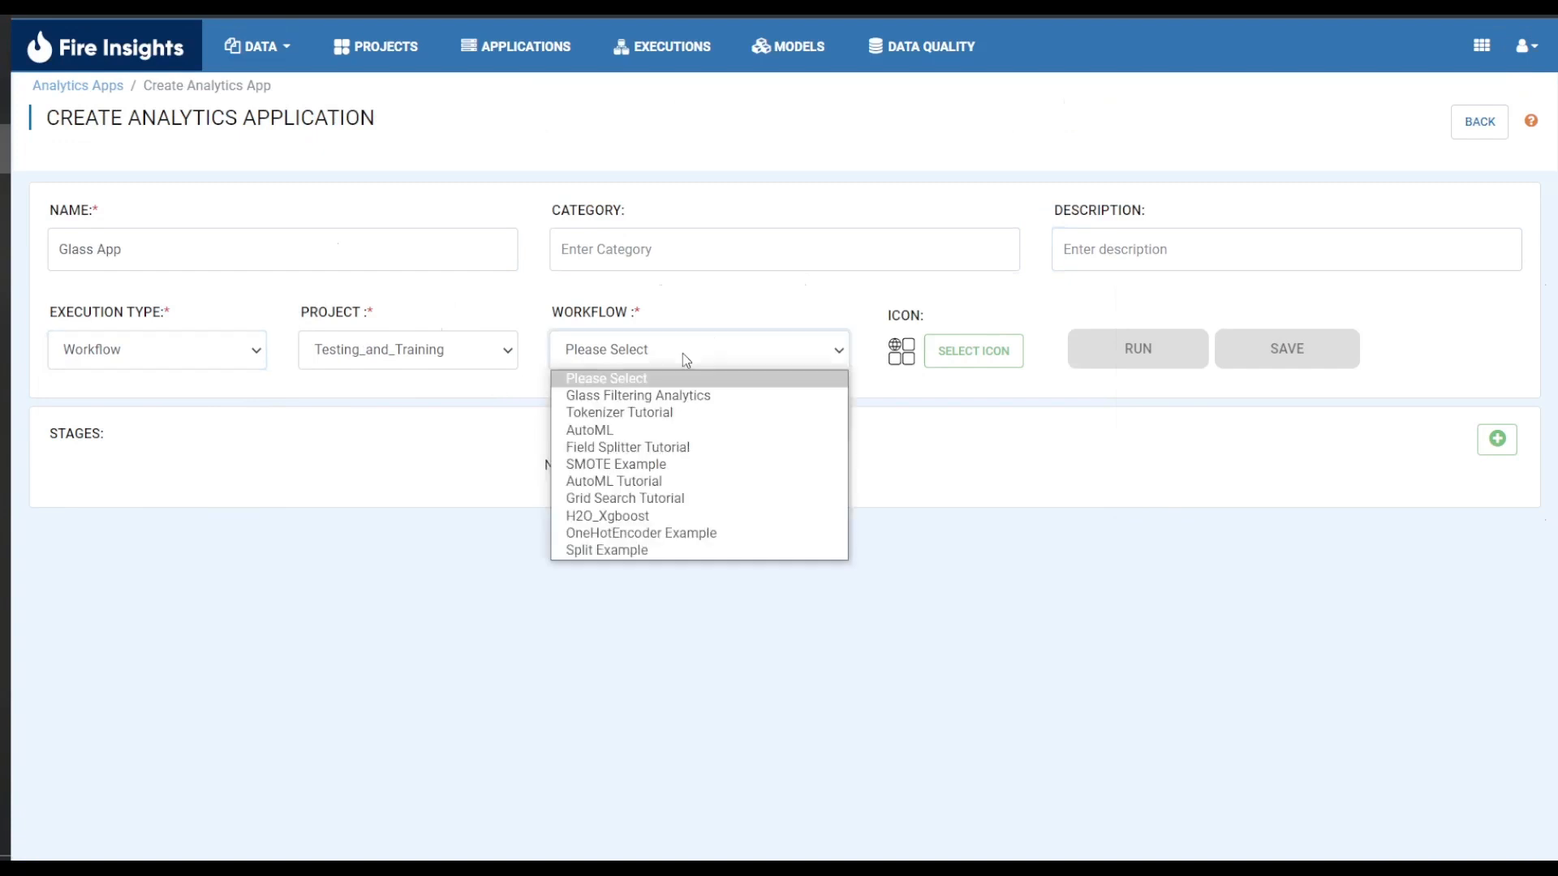
click(706, 396)
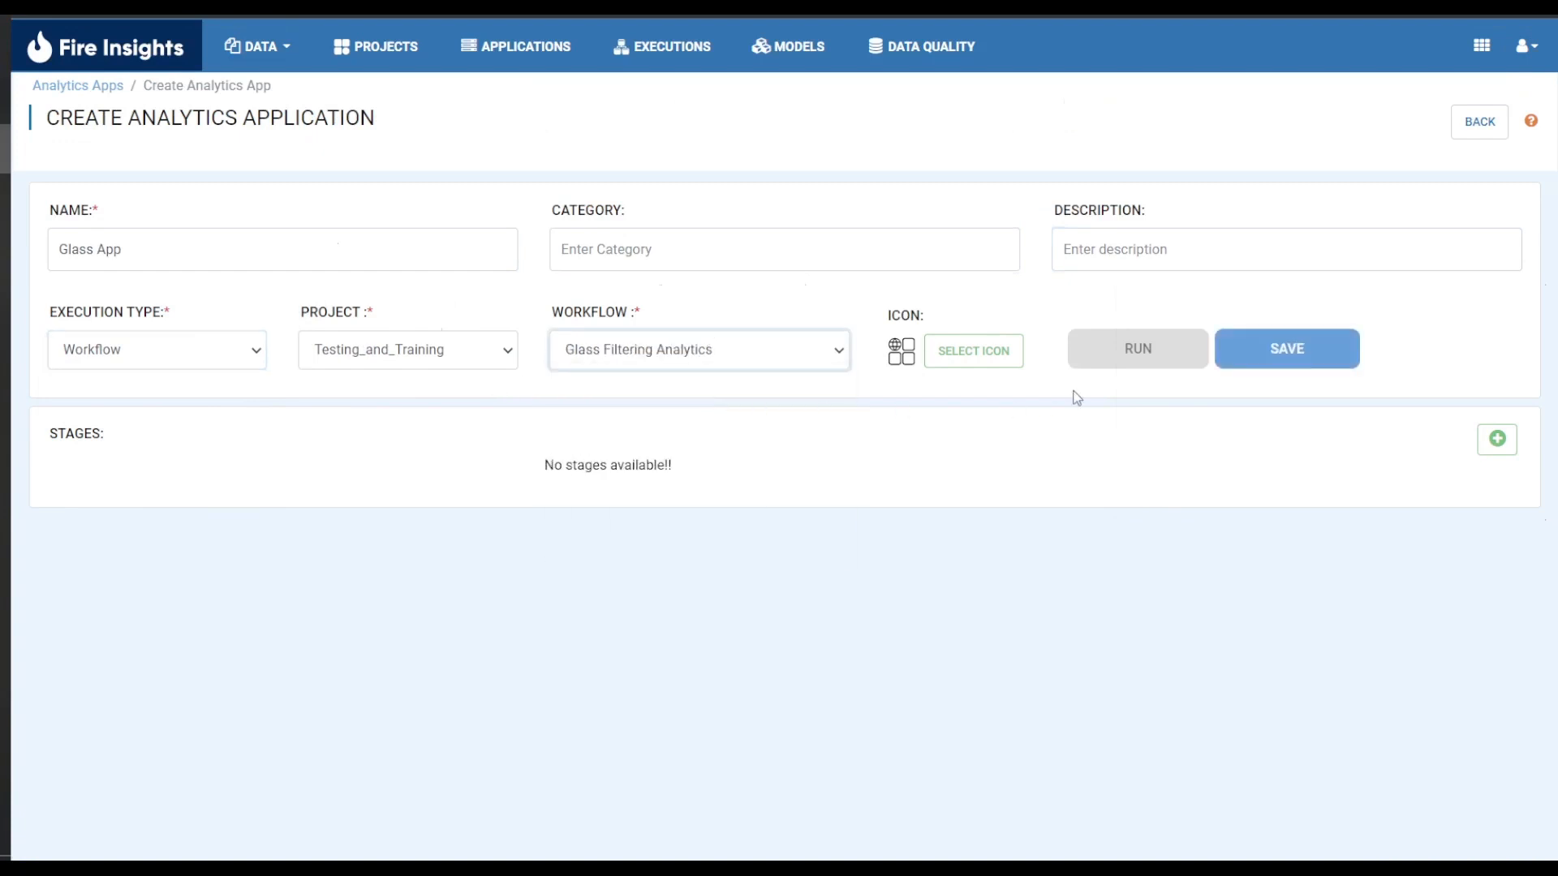
click(1254, 372)
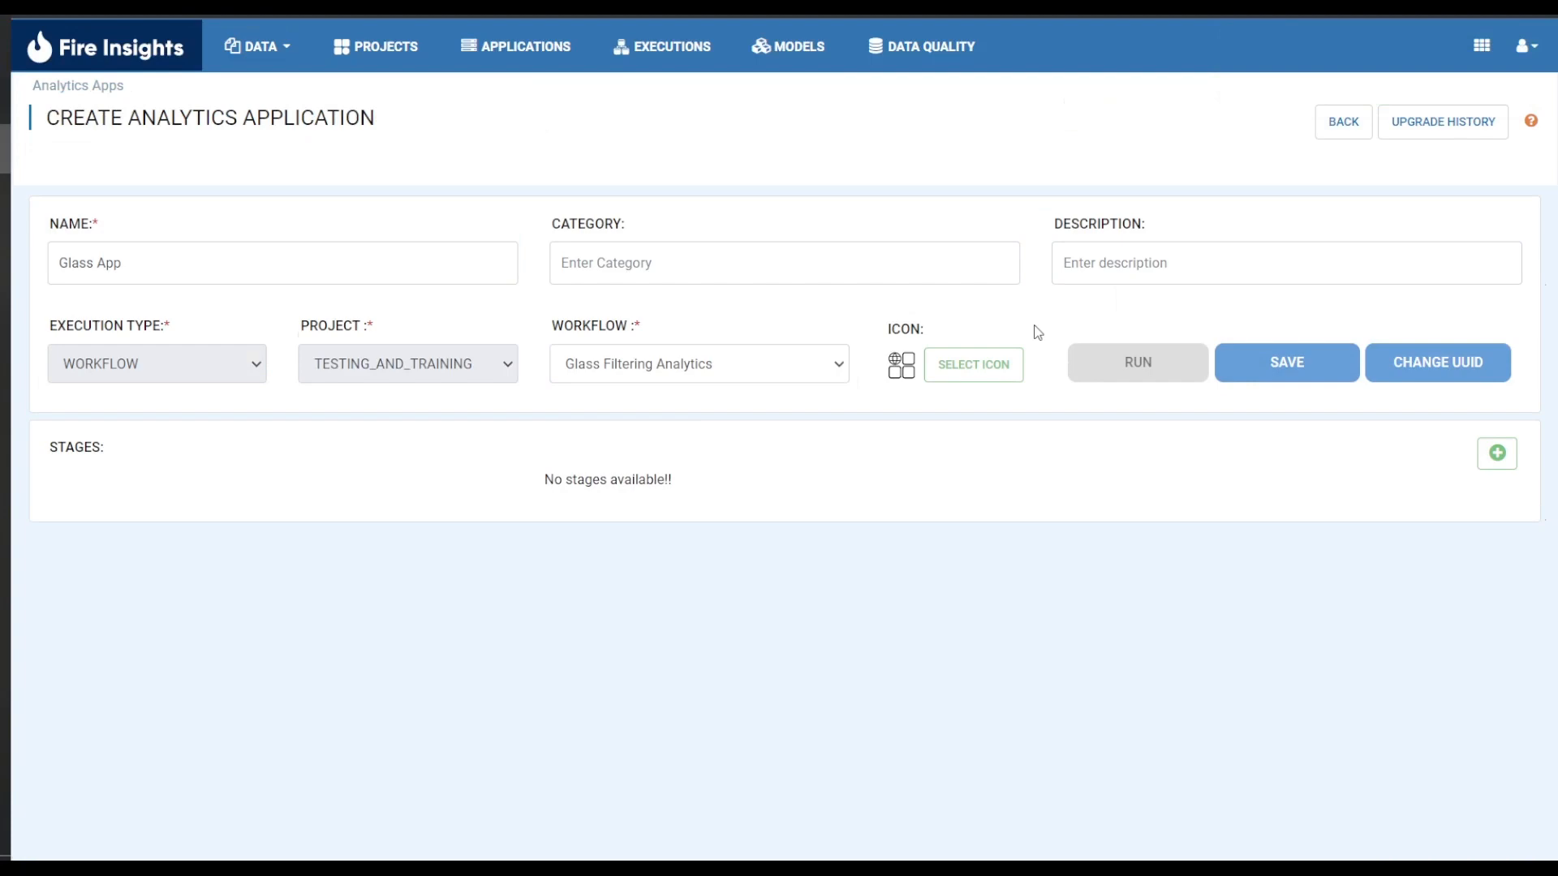
Step: Add a Parameters stage named "Change Parameters" to the application, without a condition
click(1507, 467)
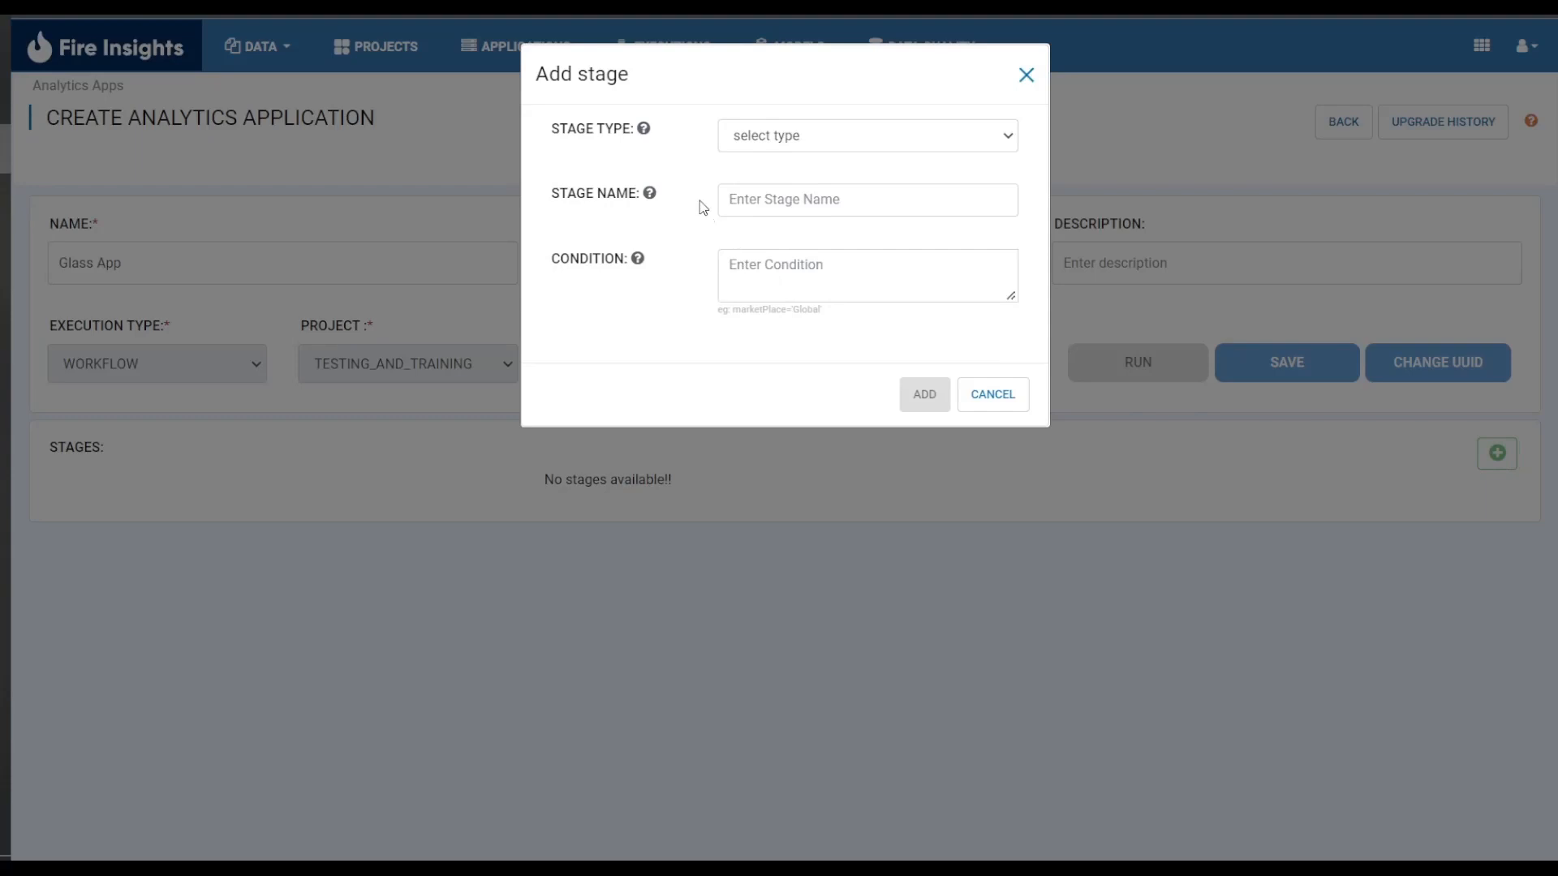
click(787, 145)
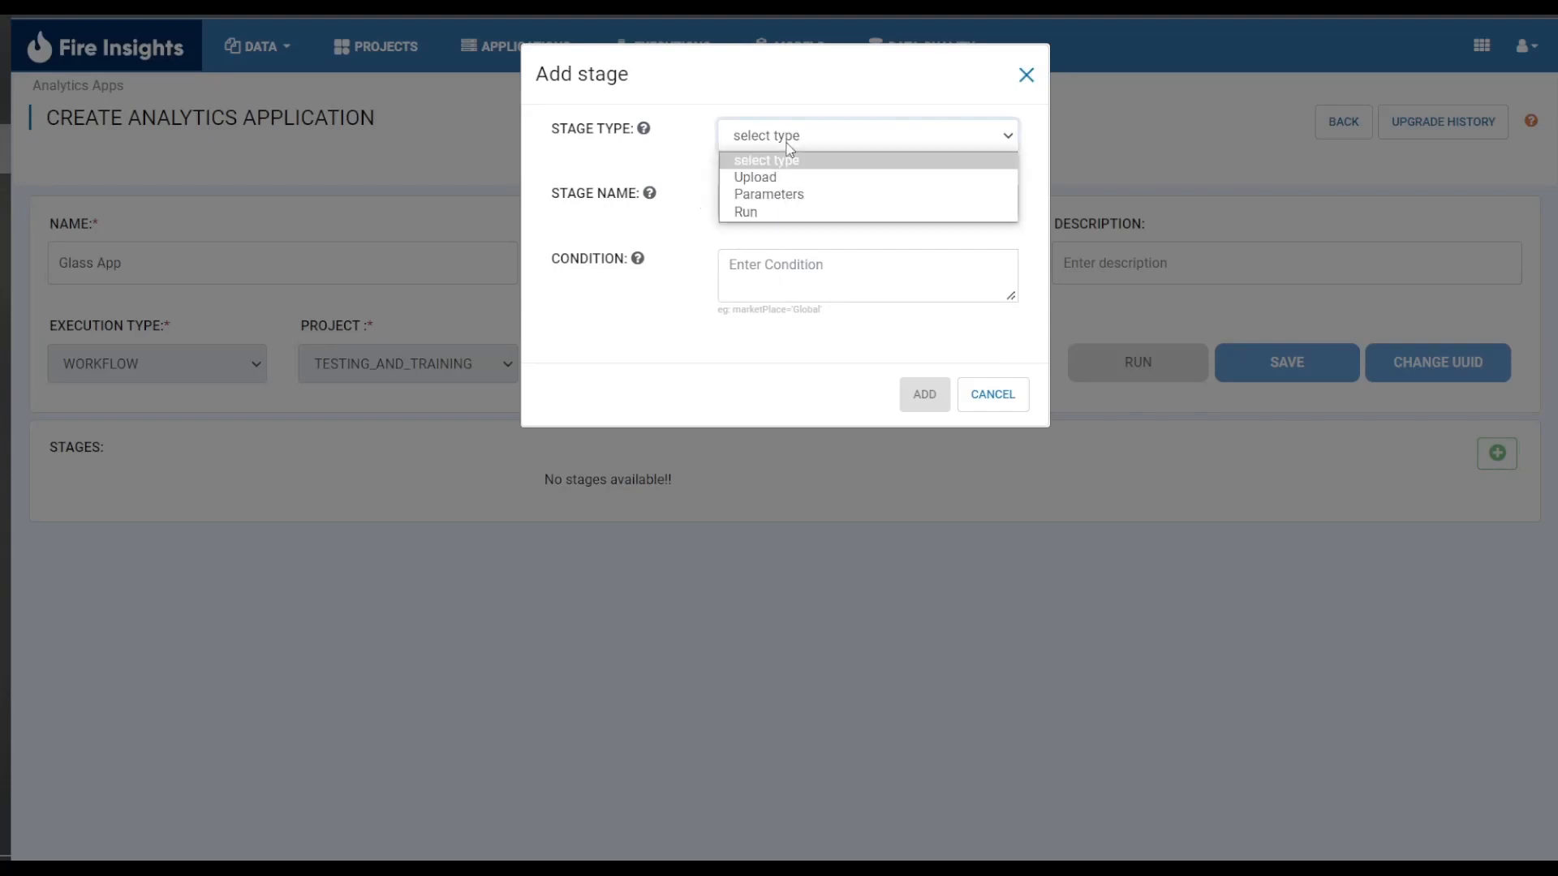
click(884, 202)
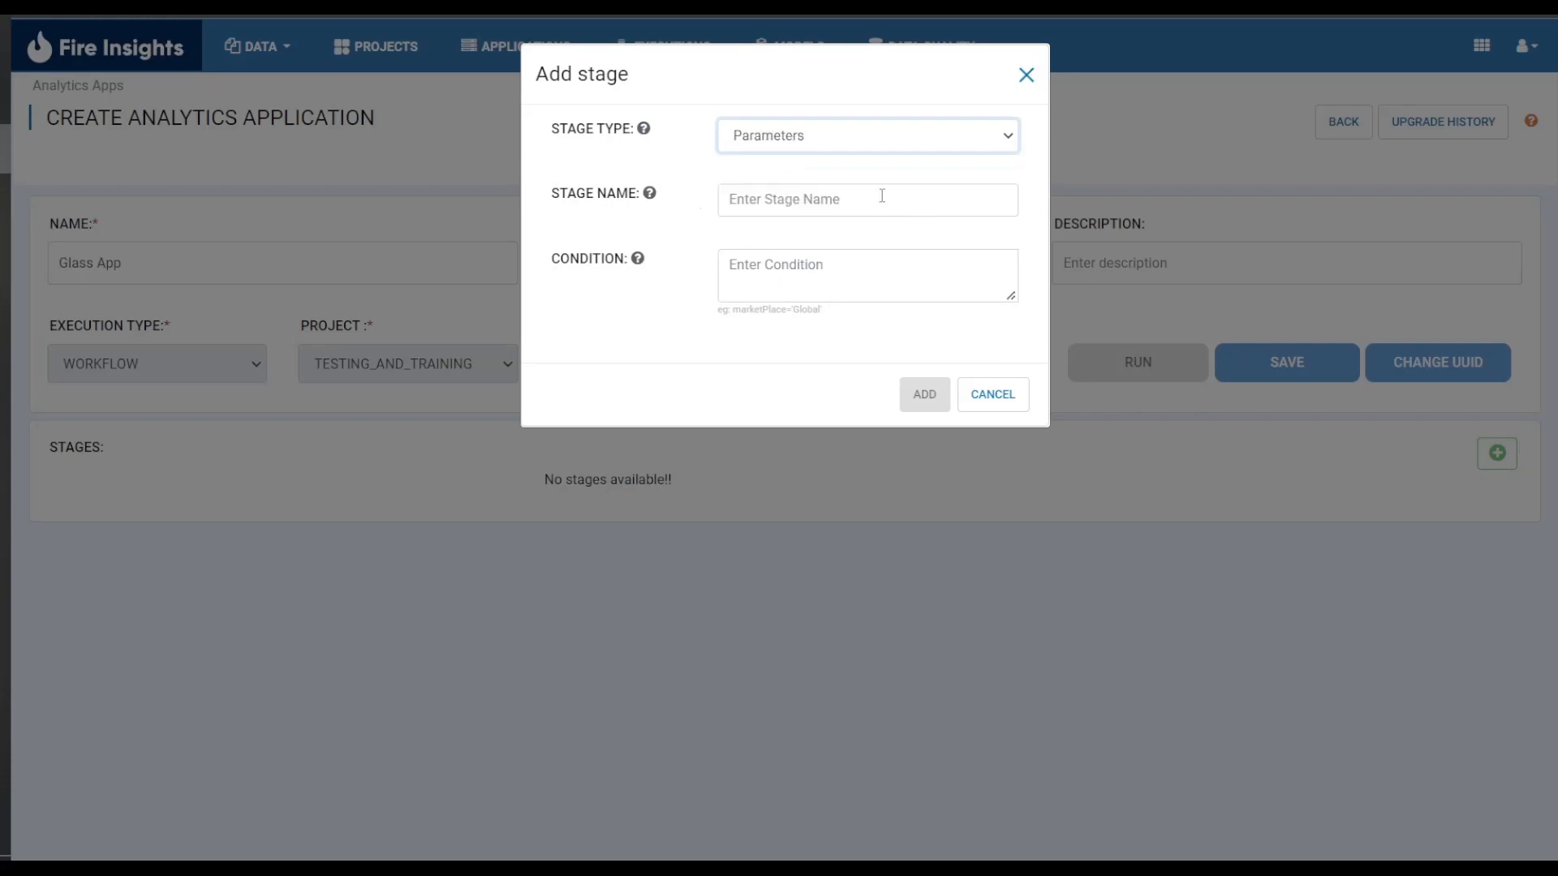
click(757, 202)
text(Cham)
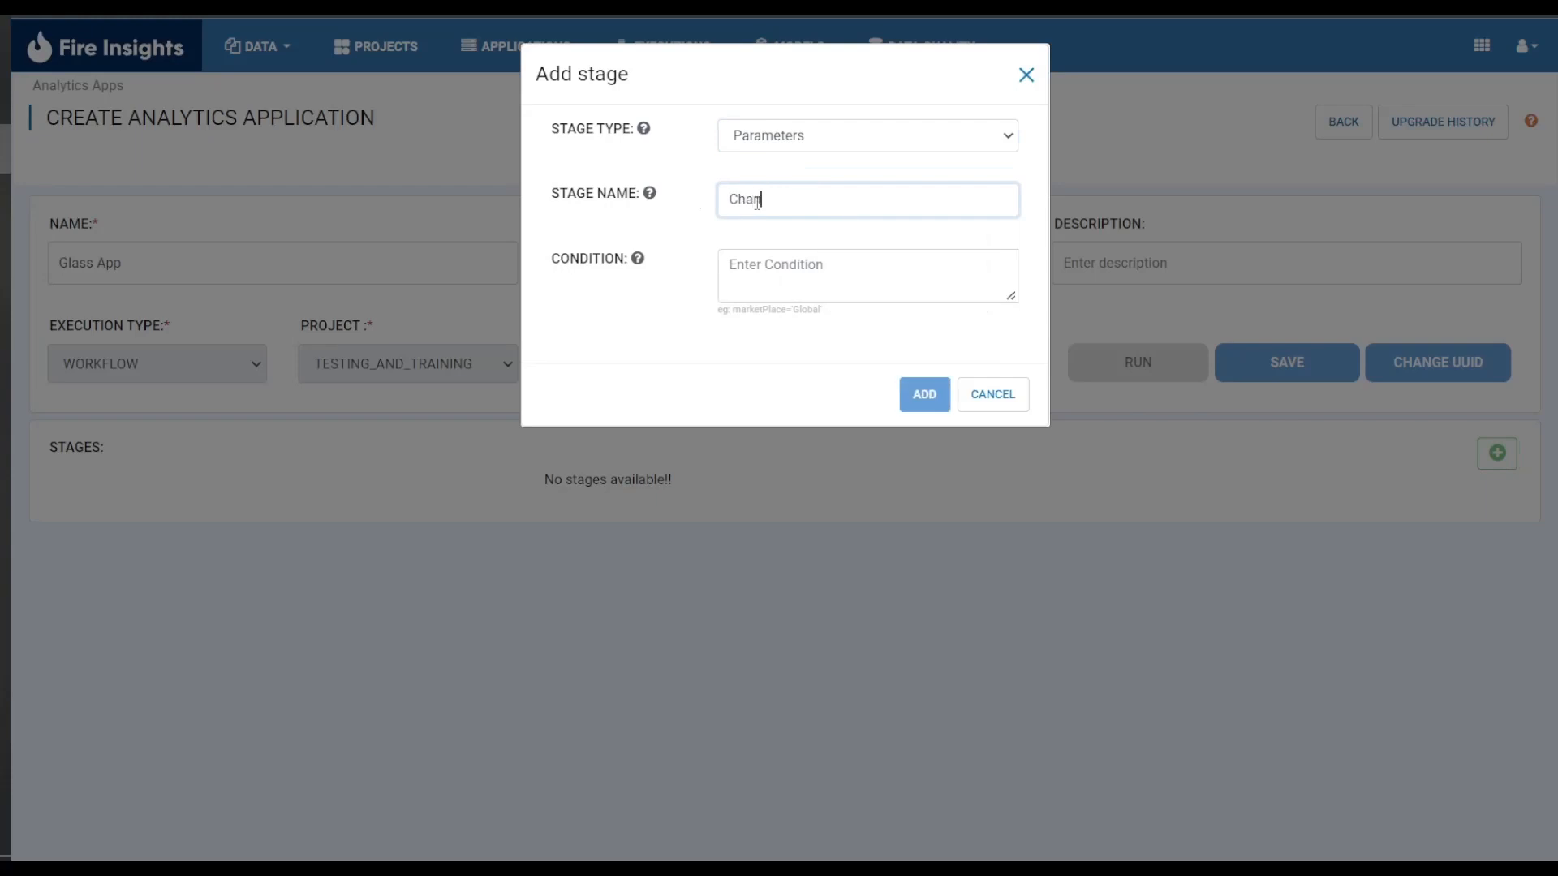
text(ge Parameters)
mouse_move(638, 260)
click(918, 394)
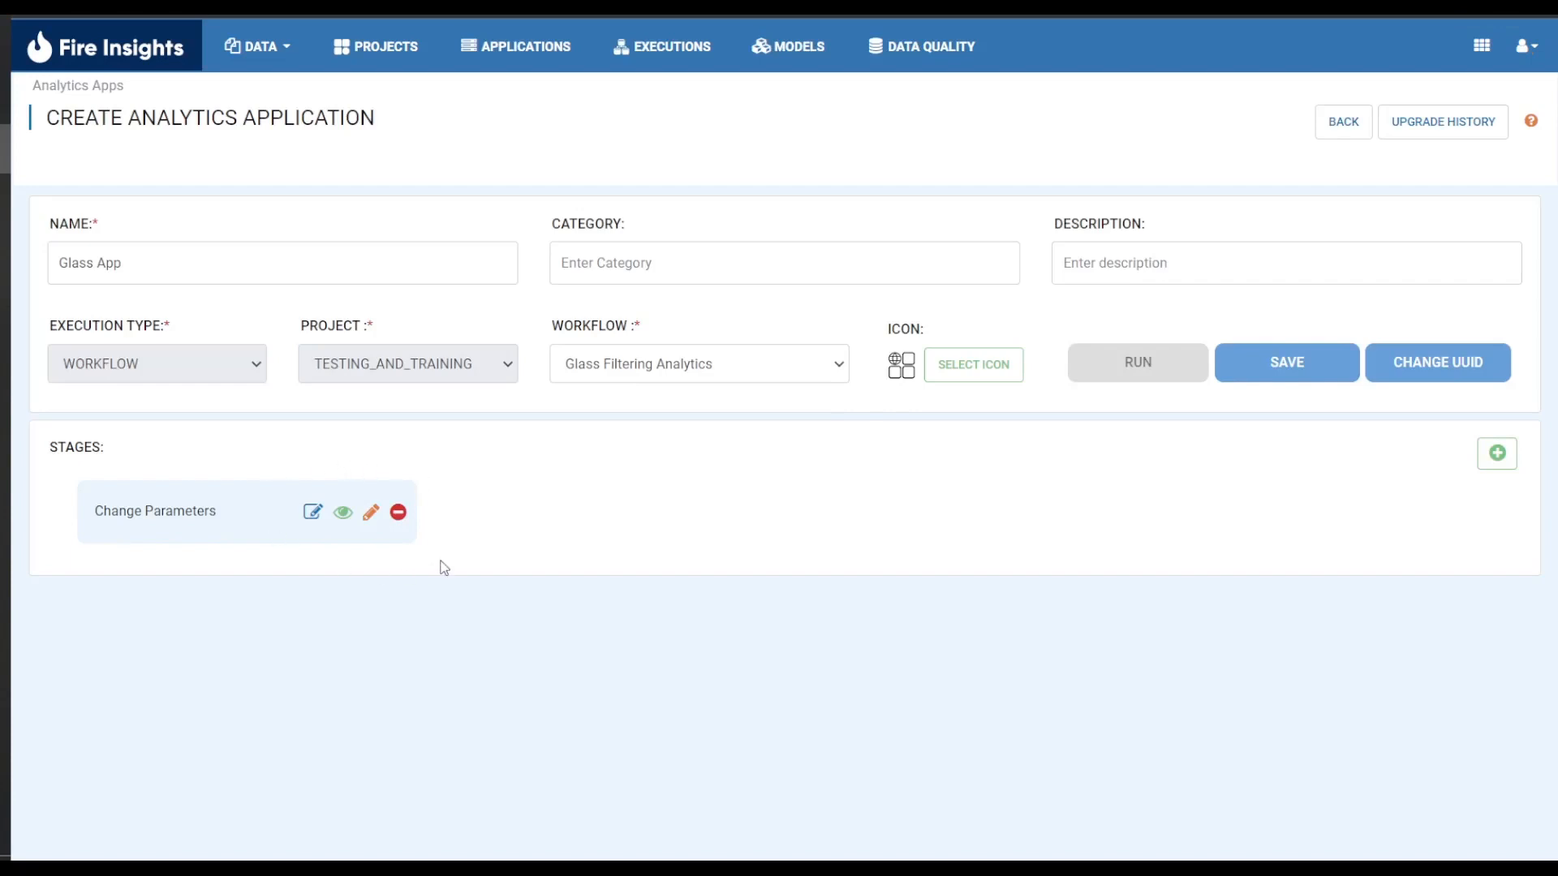
Step: In the Change Parameters stage's form, discard a trial text field and add a layout of two md columns, each 6 wide
click(372, 524)
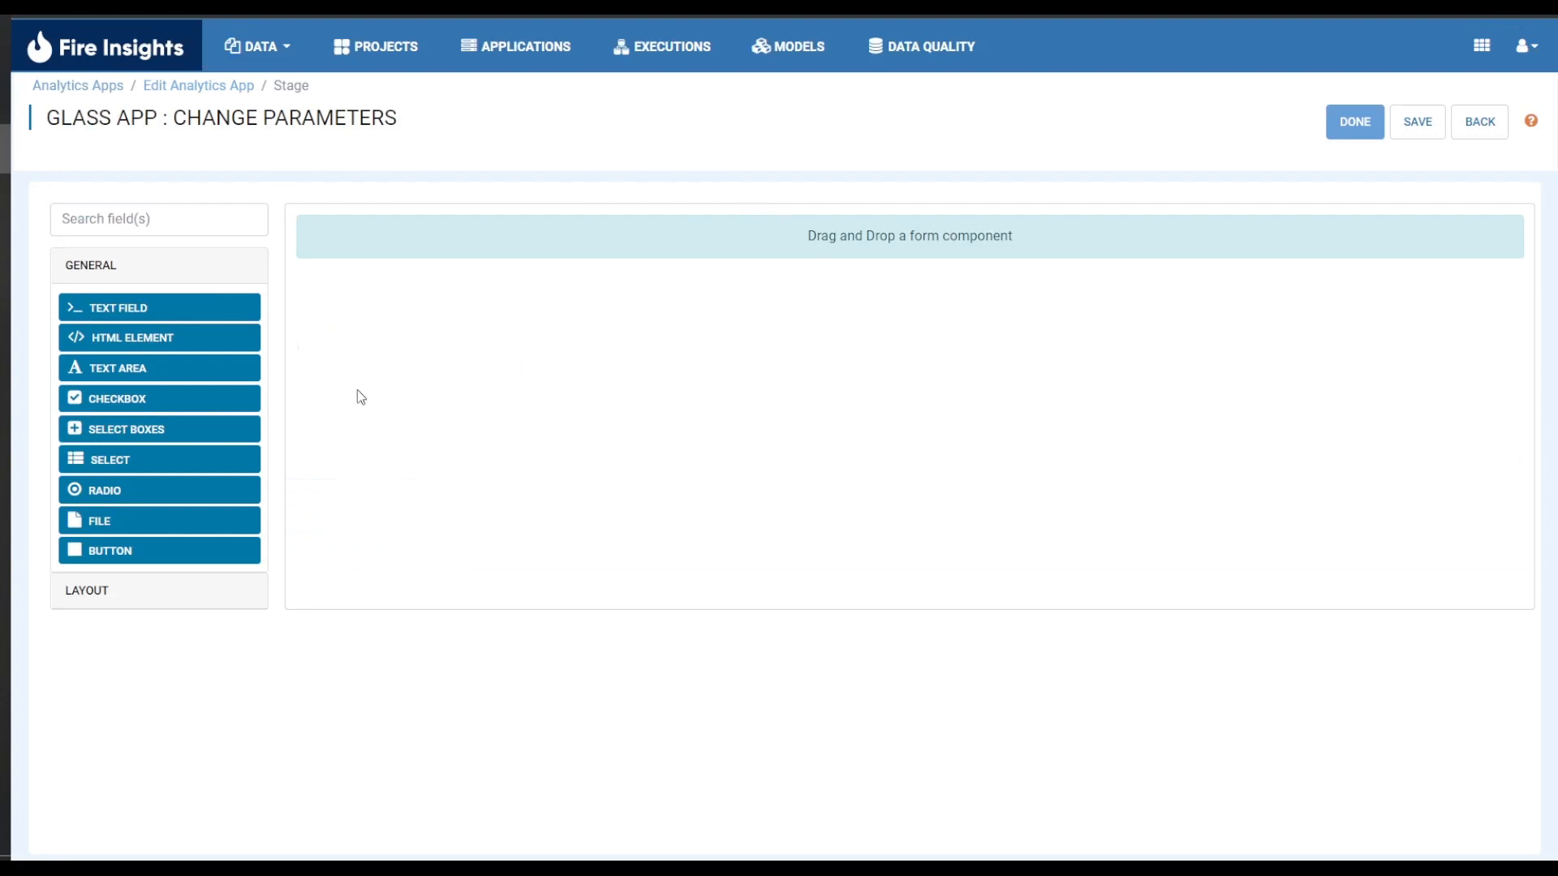
drag(133, 307, 708, 273)
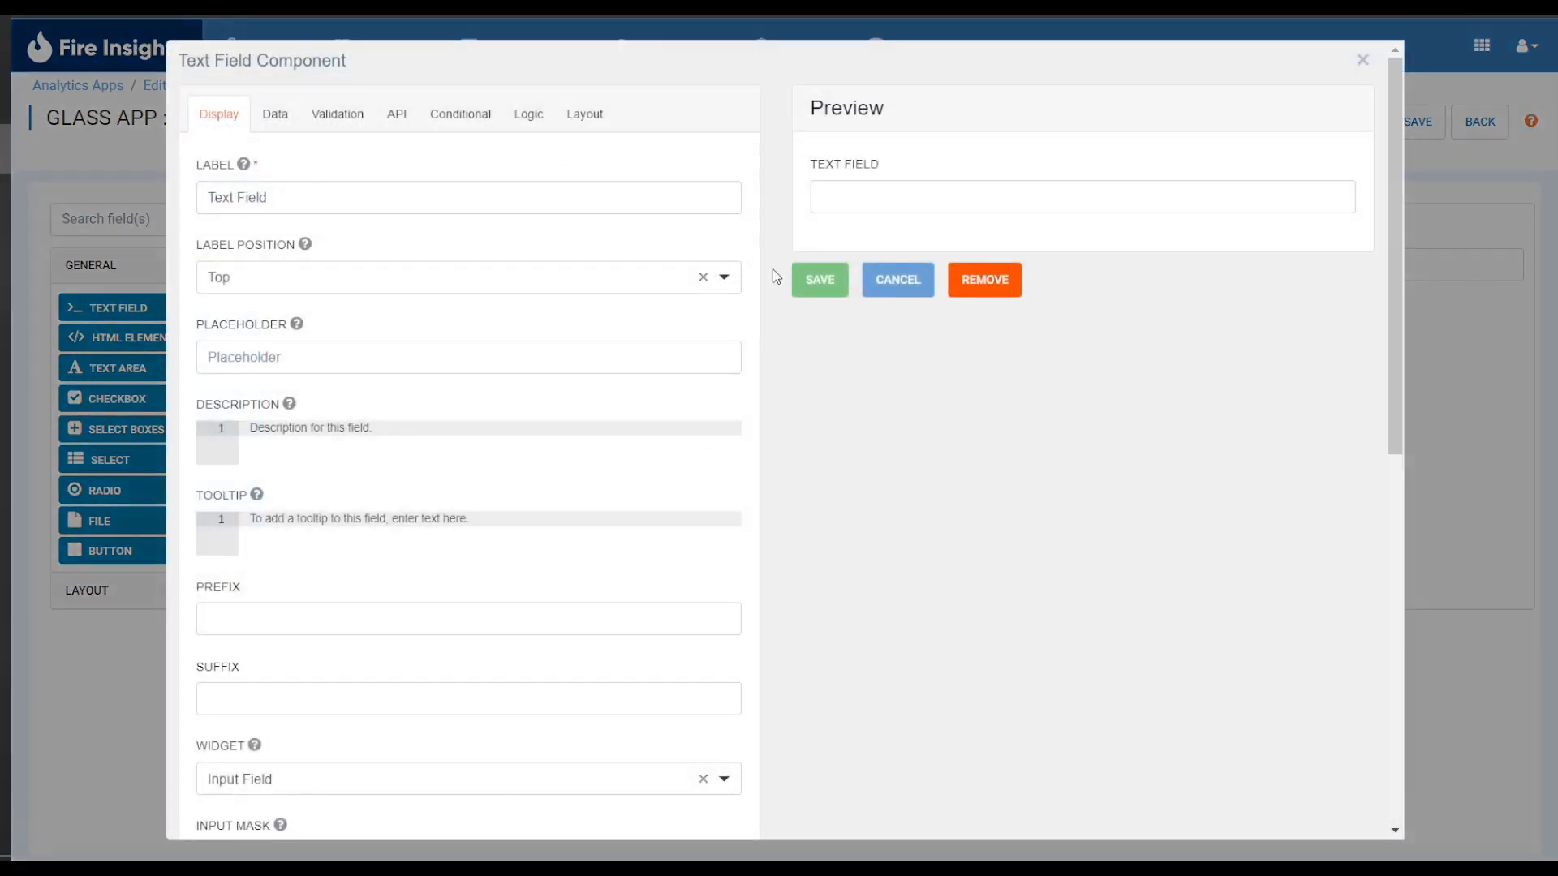
click(985, 280)
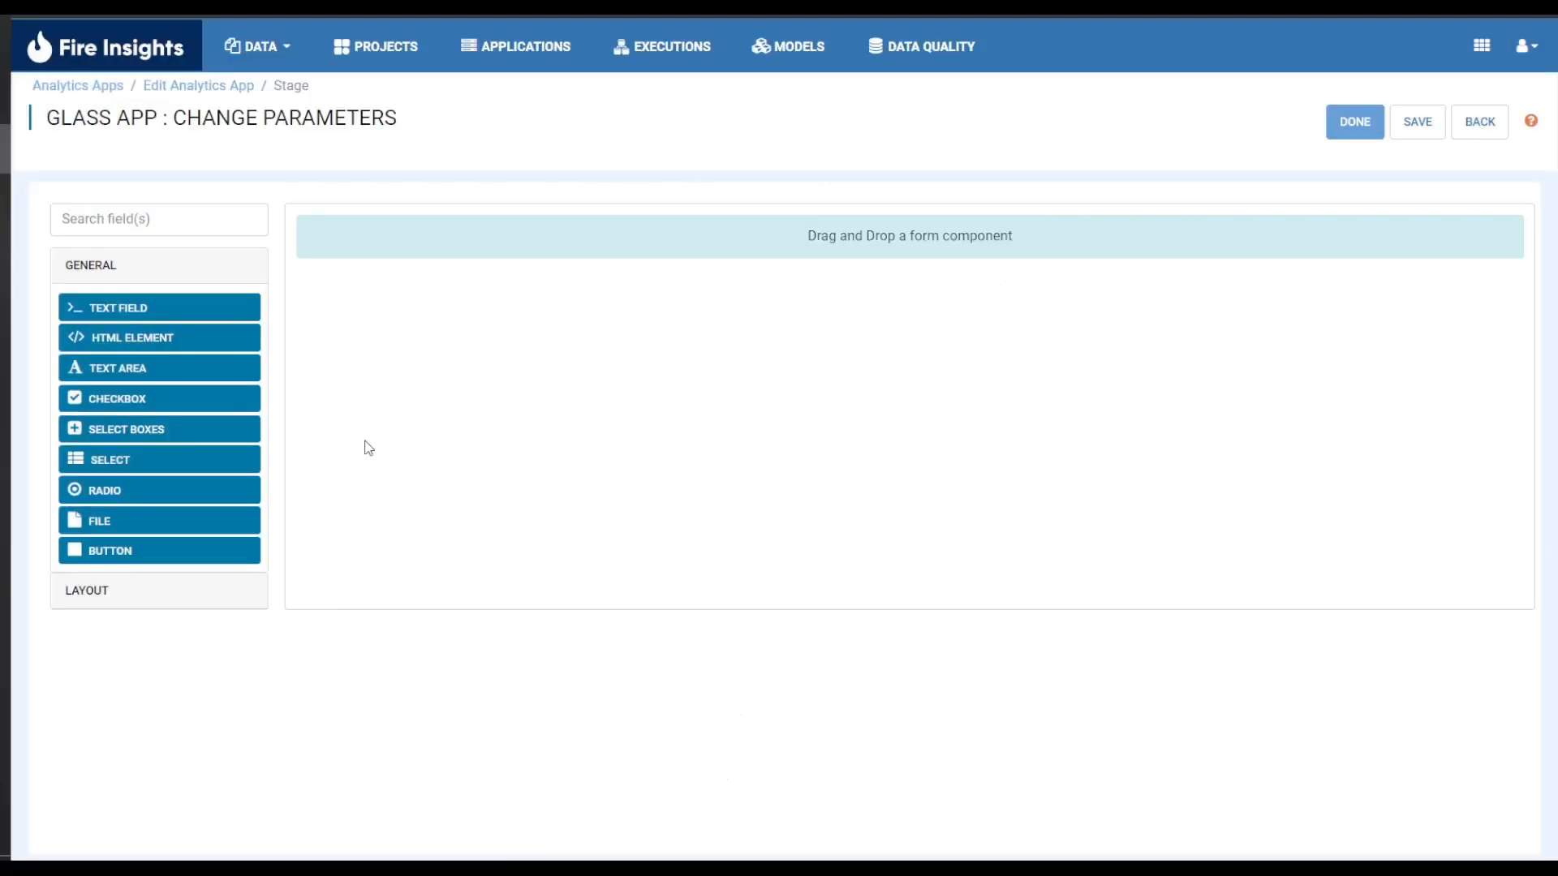
click(202, 588)
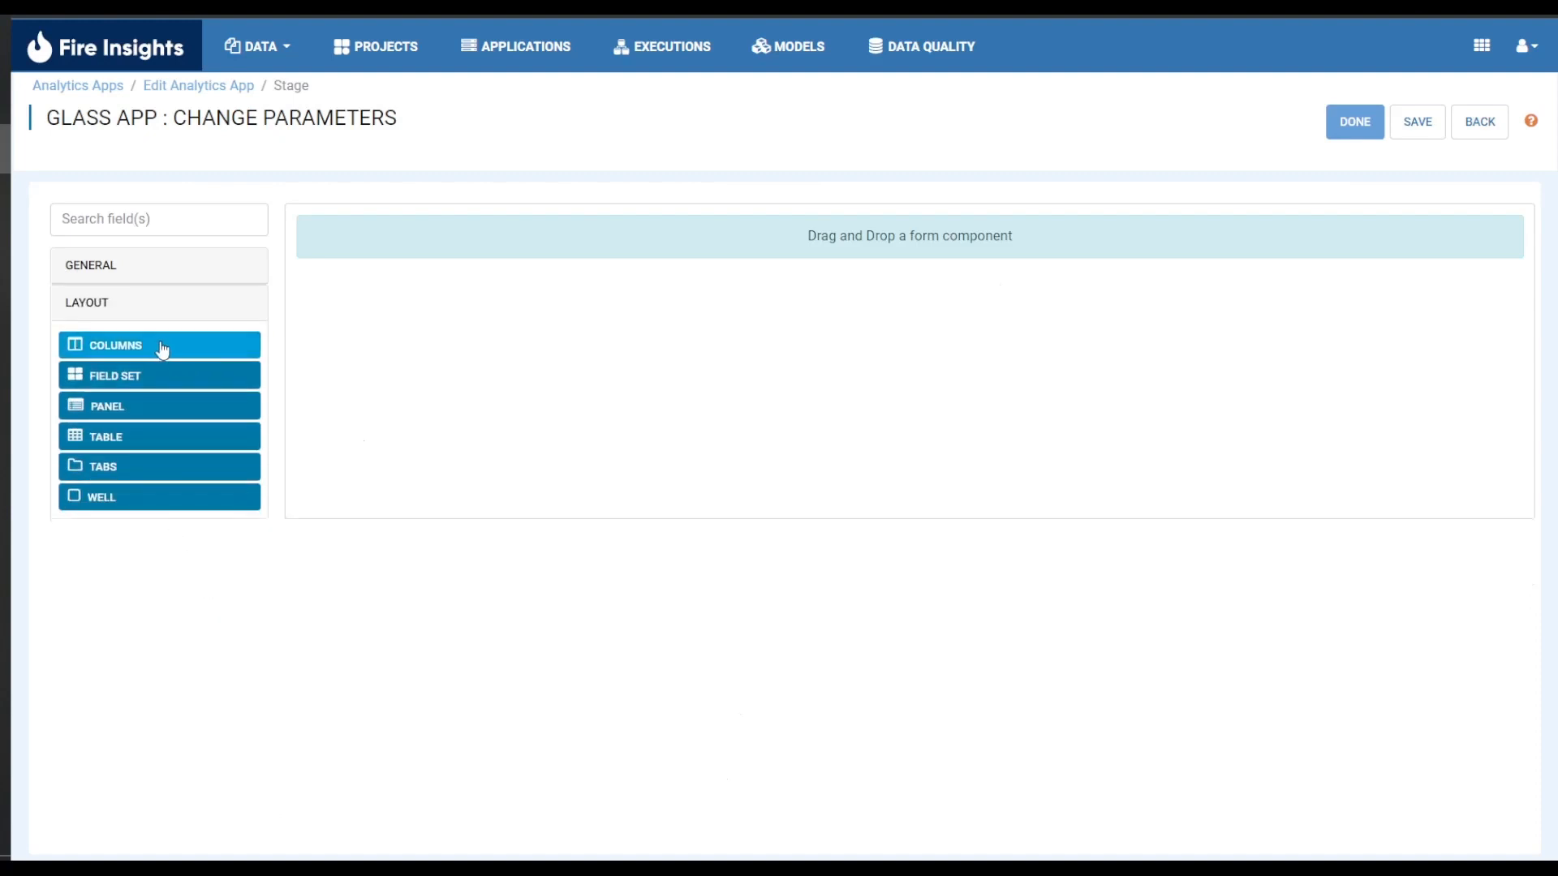
drag(162, 349, 726, 282)
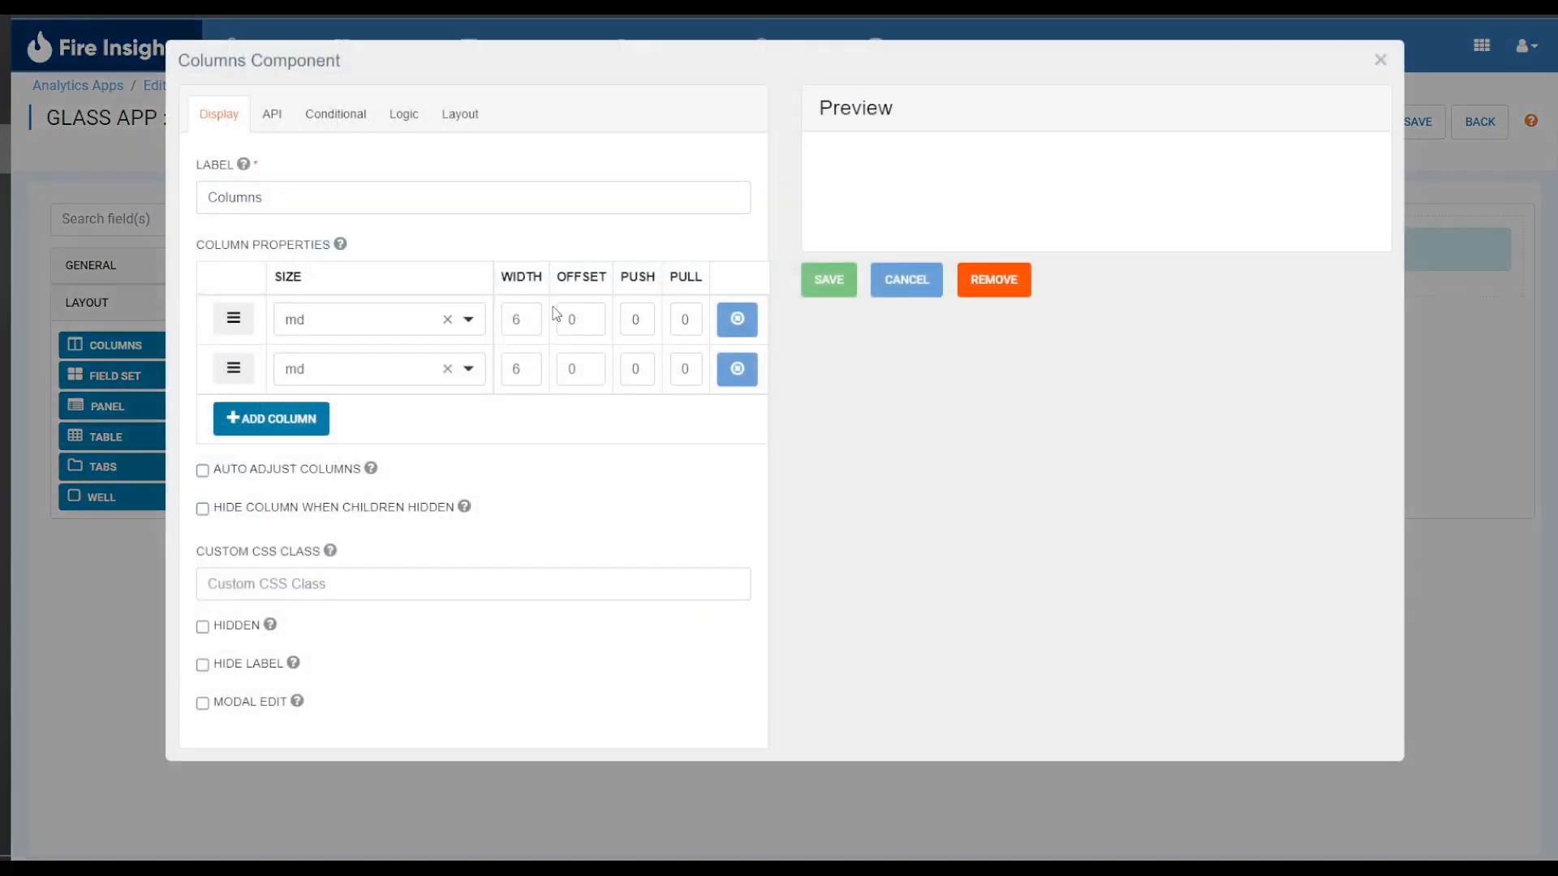
click(851, 277)
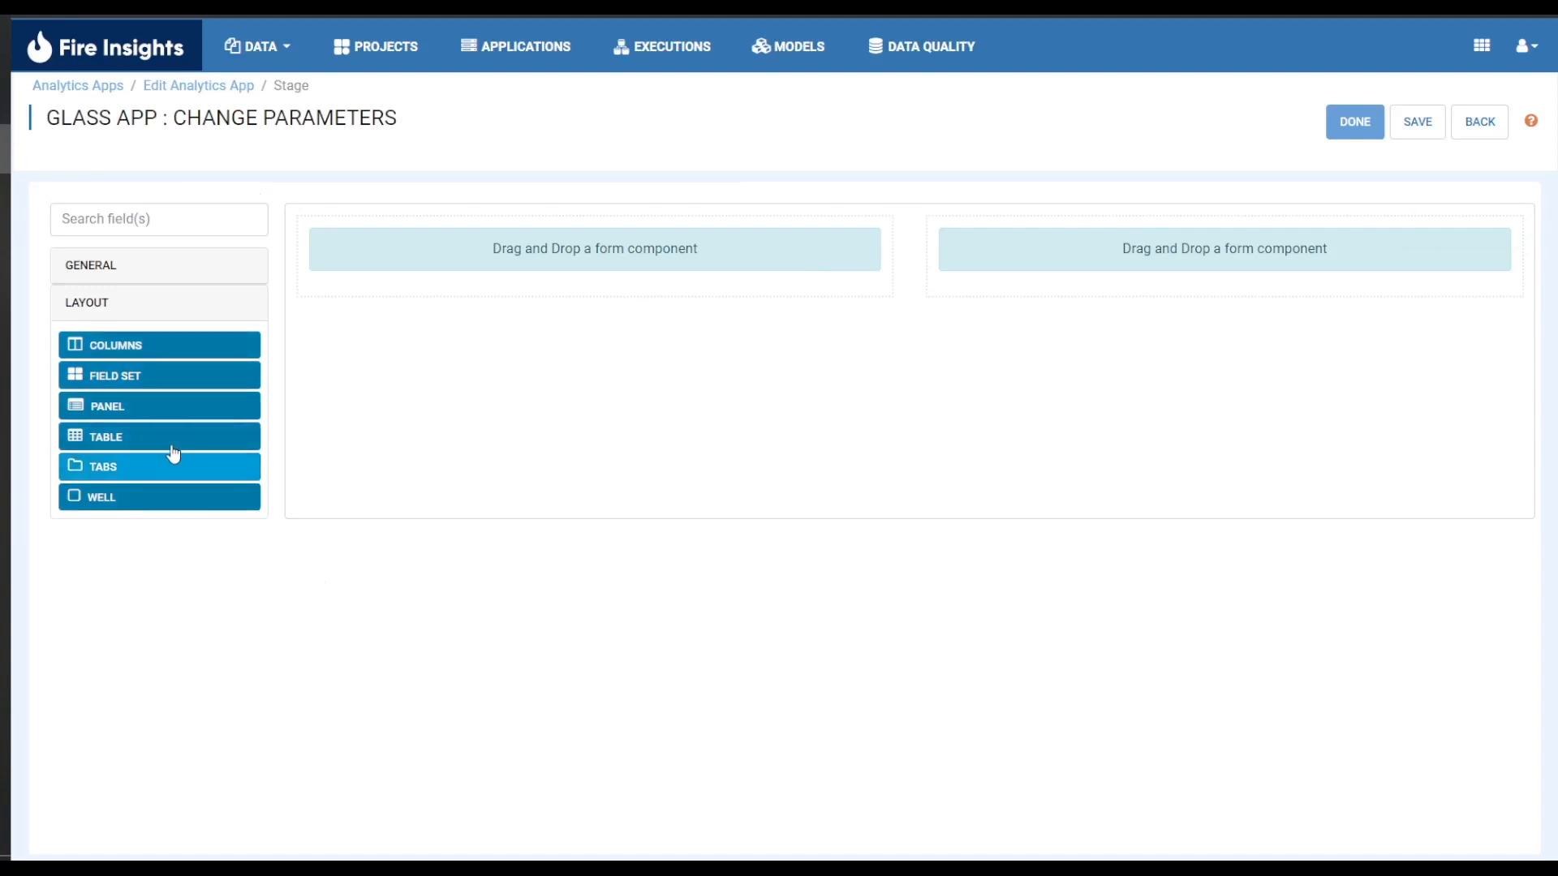
Step: Add a text field to the first column, labelled "Refractive Index Maximum" with the placeholder "Enter Values Here"
click(189, 280)
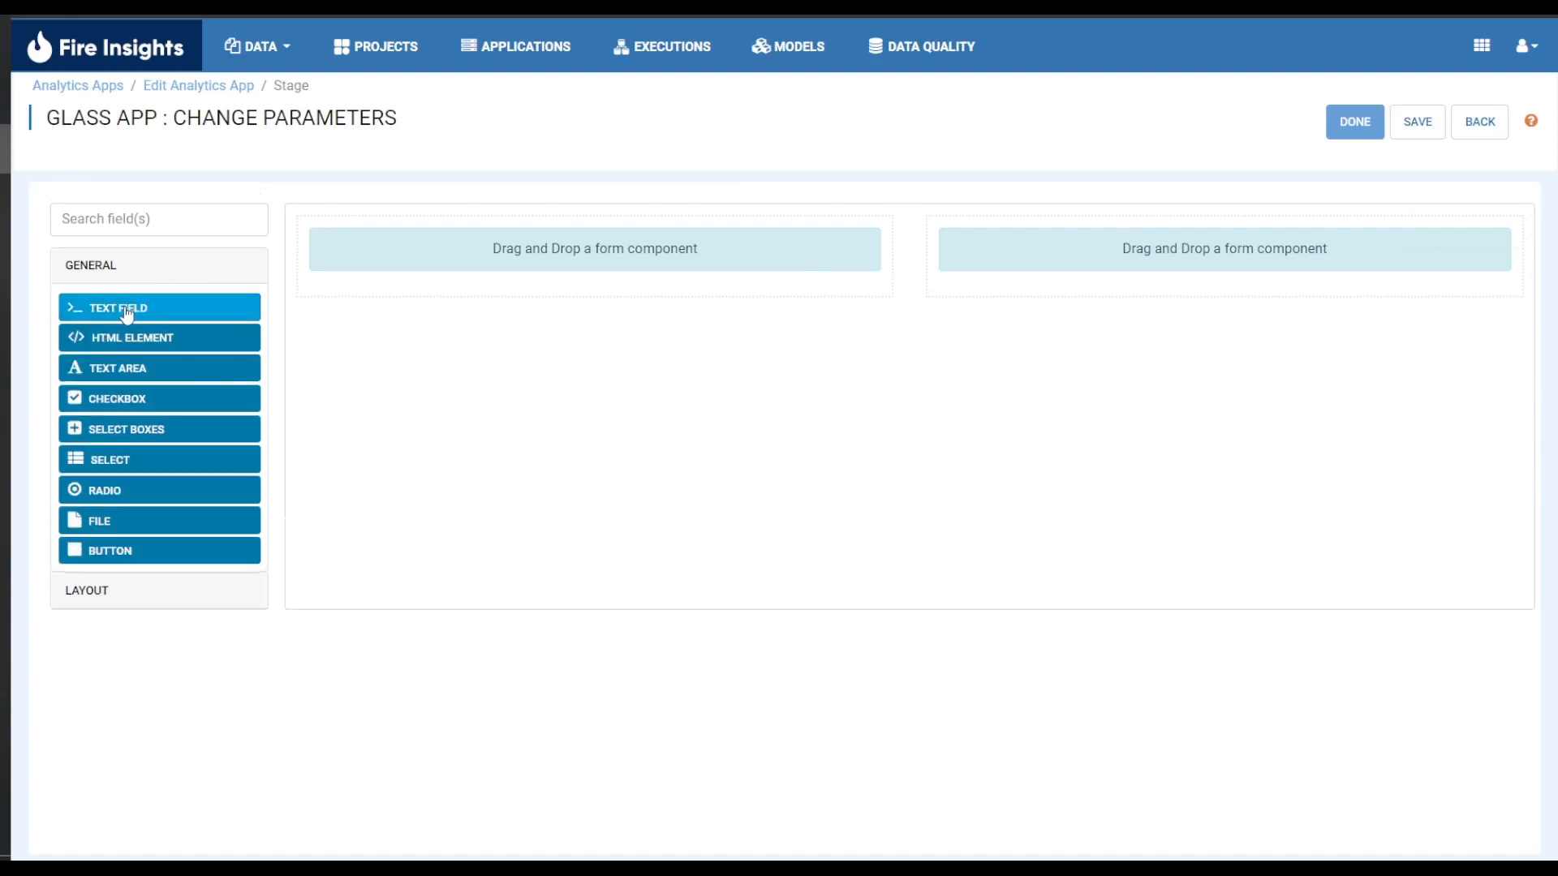
drag(126, 315, 464, 307)
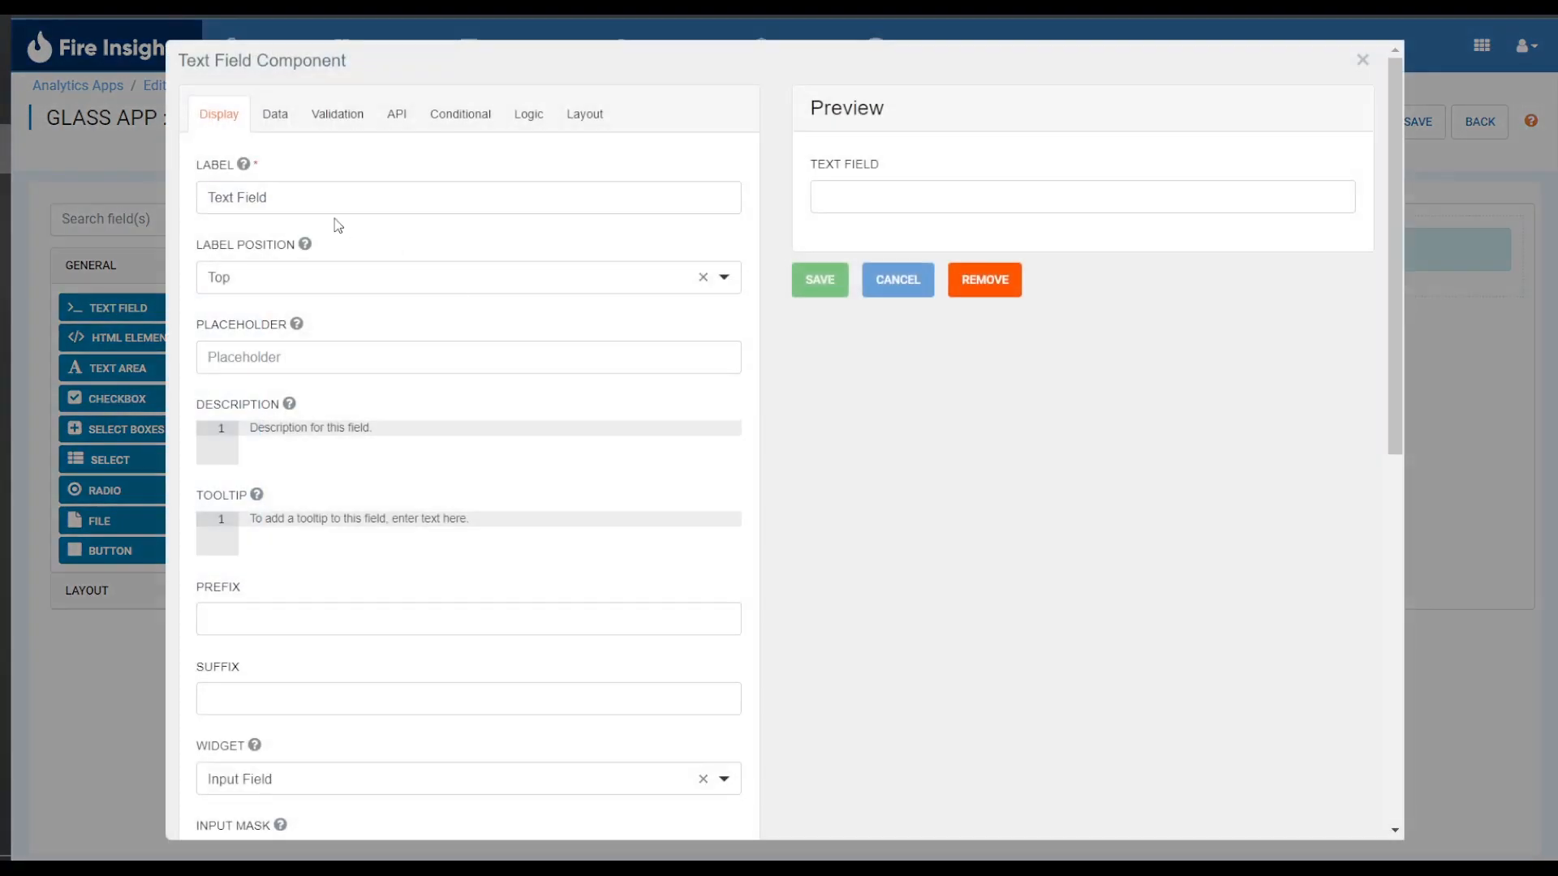
triple_click(317, 195)
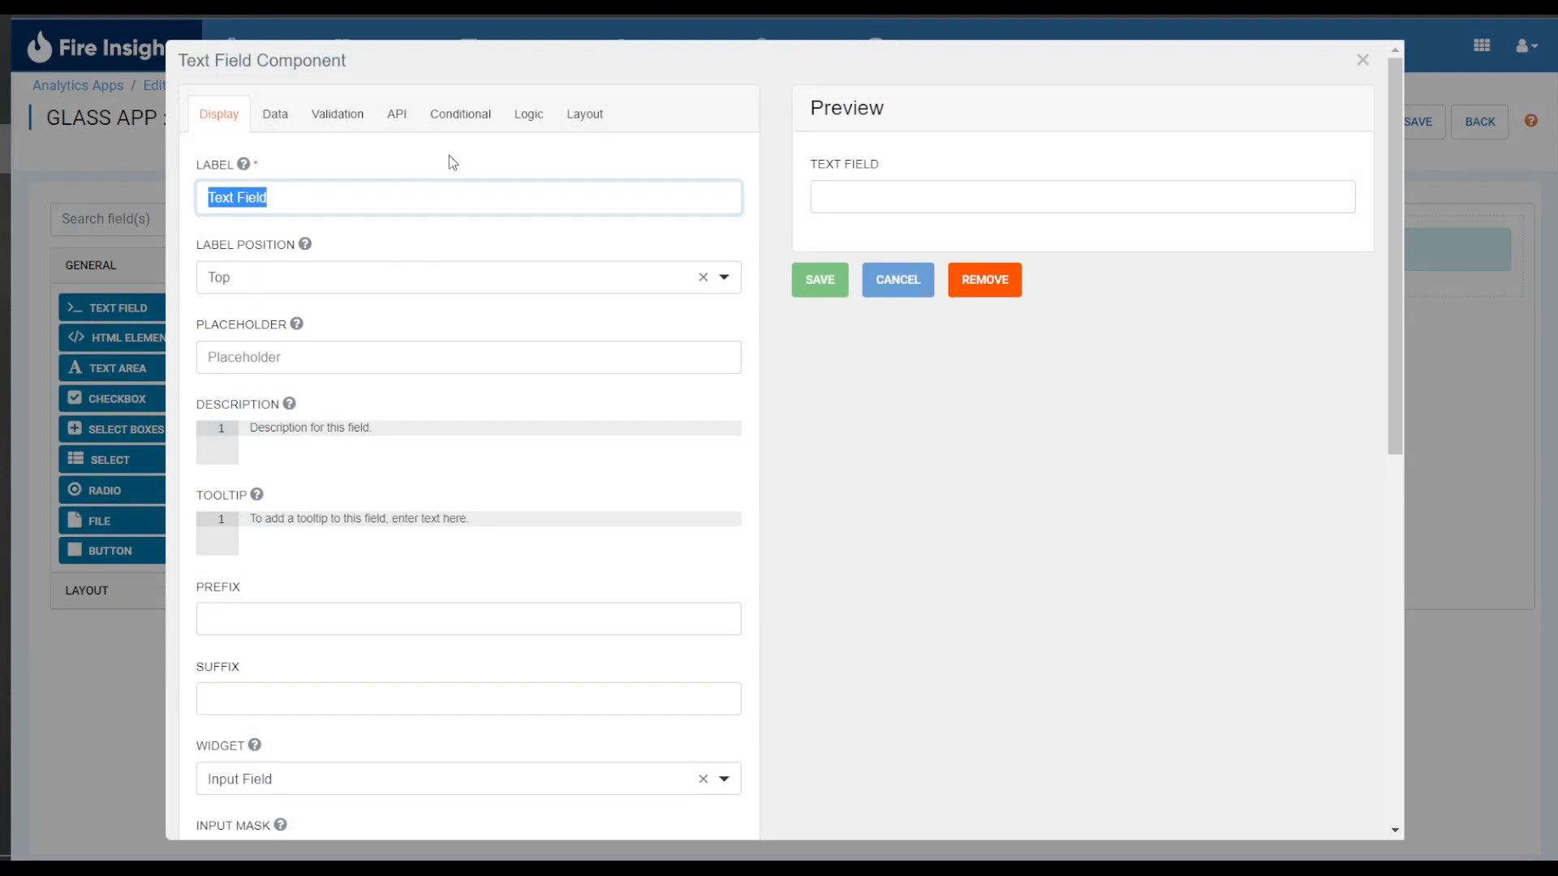
text(R)
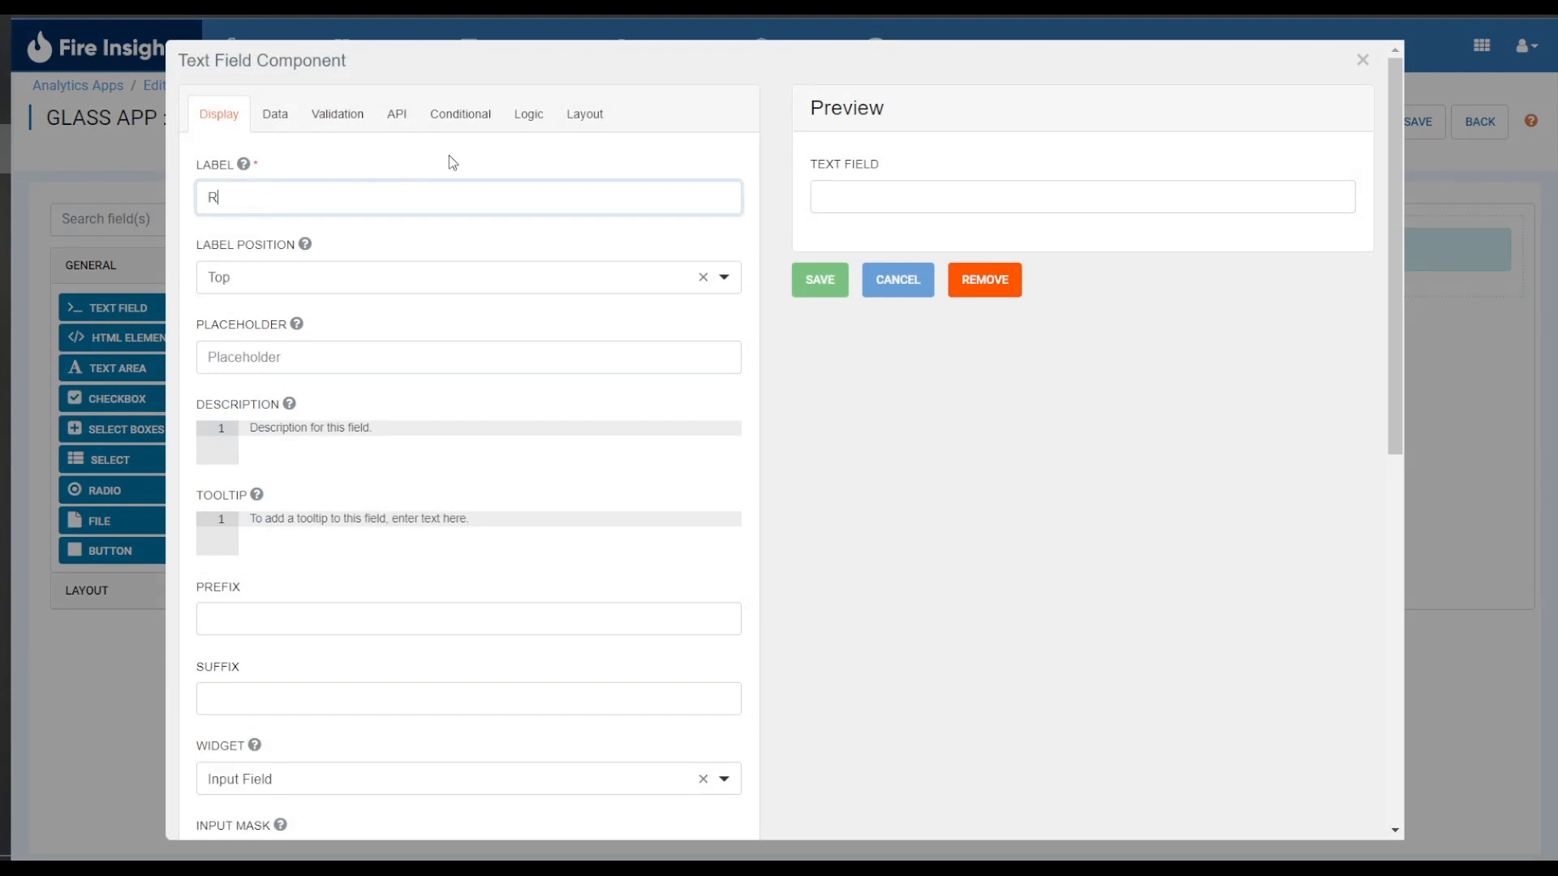
text(efractive Index Ma)
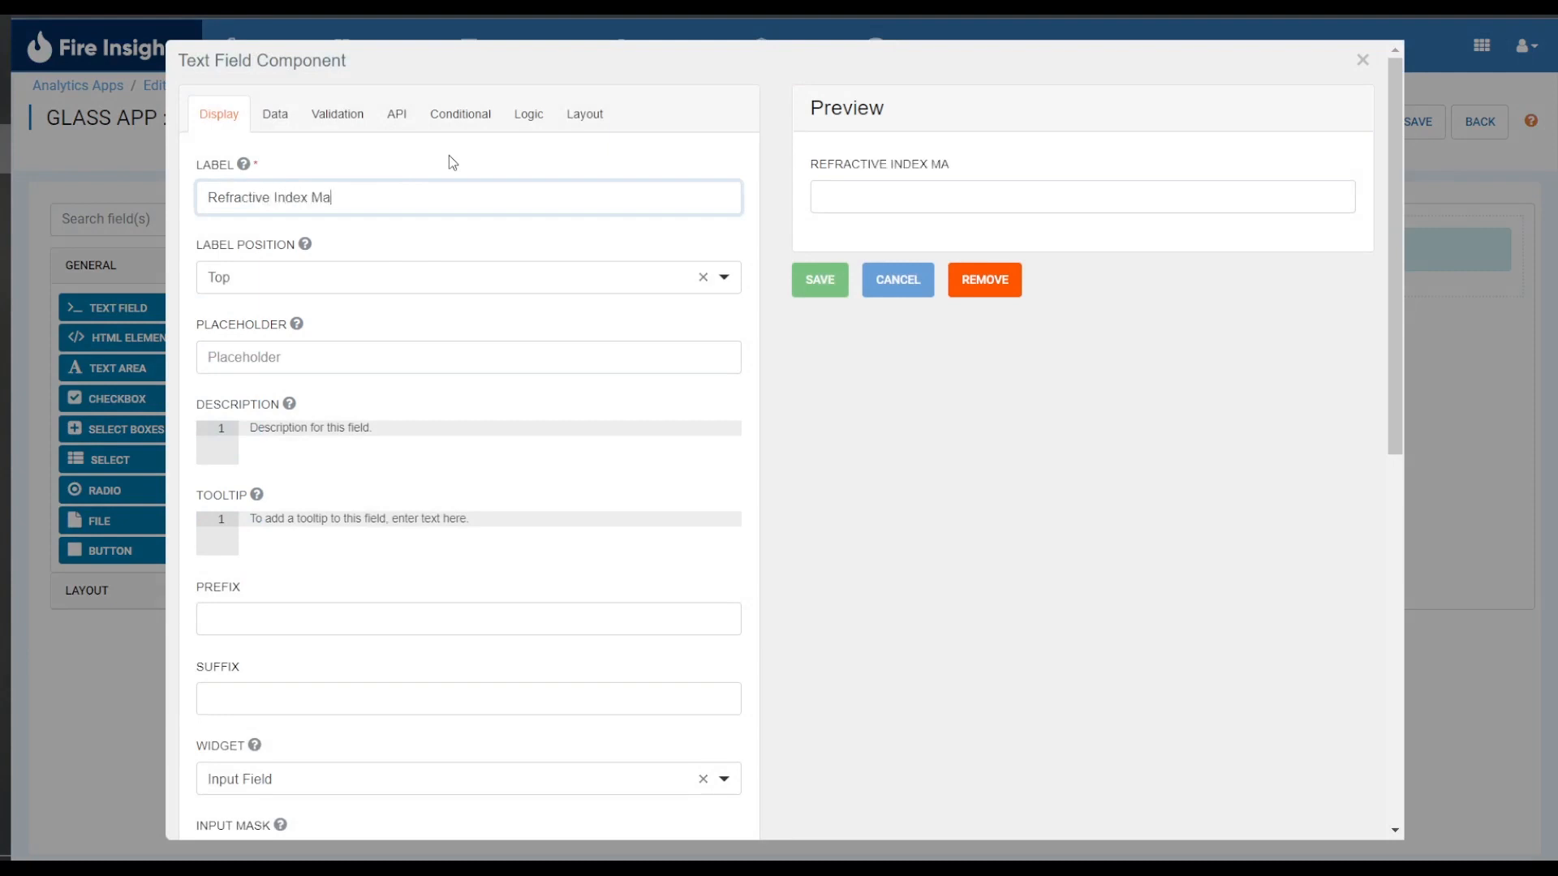
text(ximum)
click(339, 356)
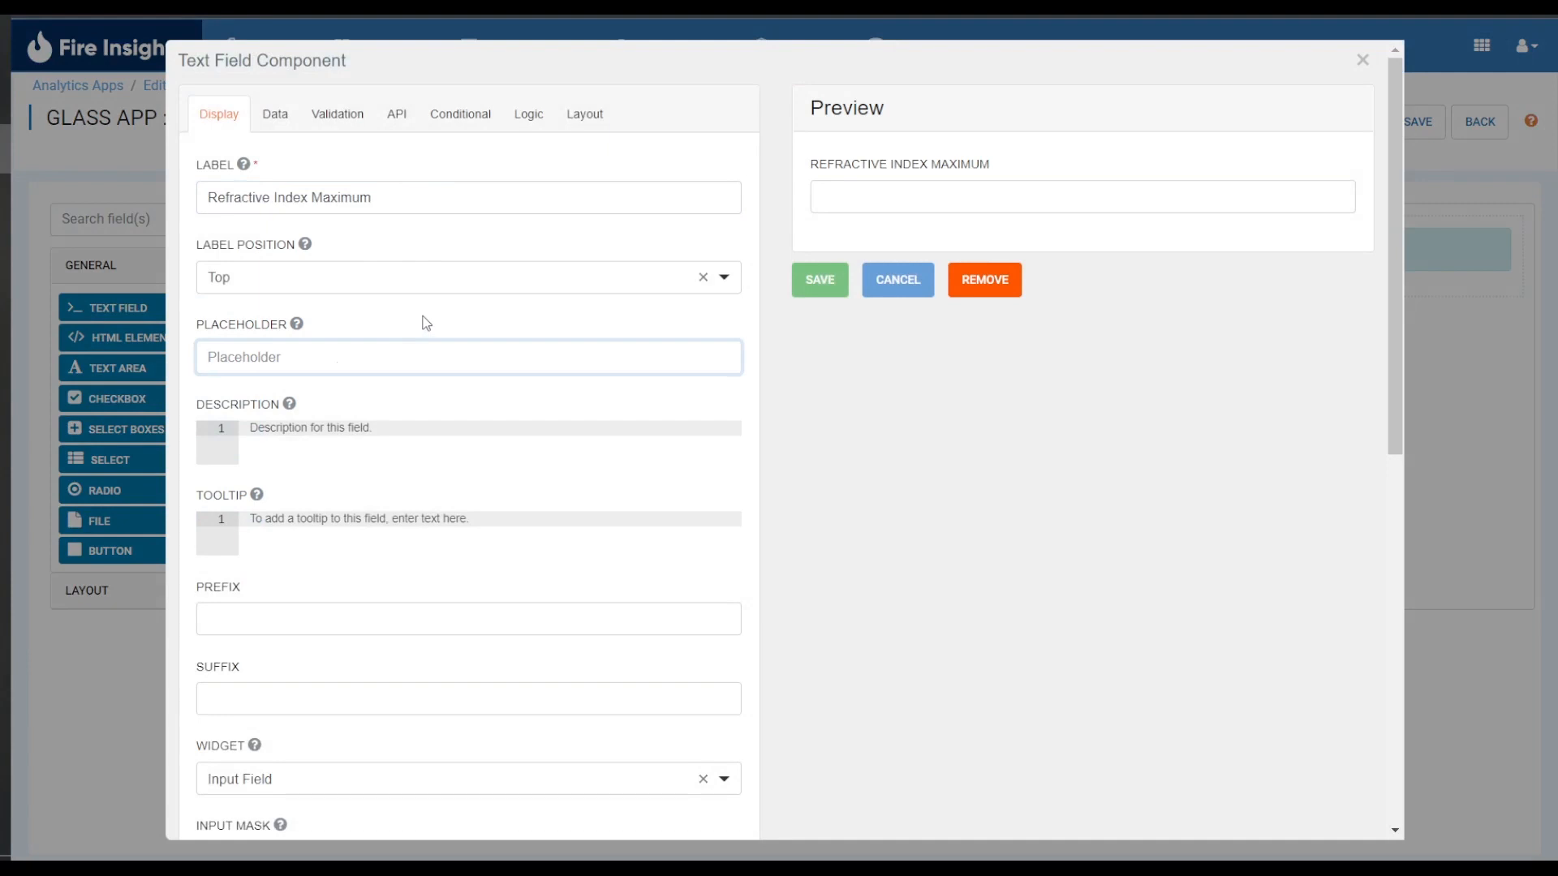
text(Enter Values Here)
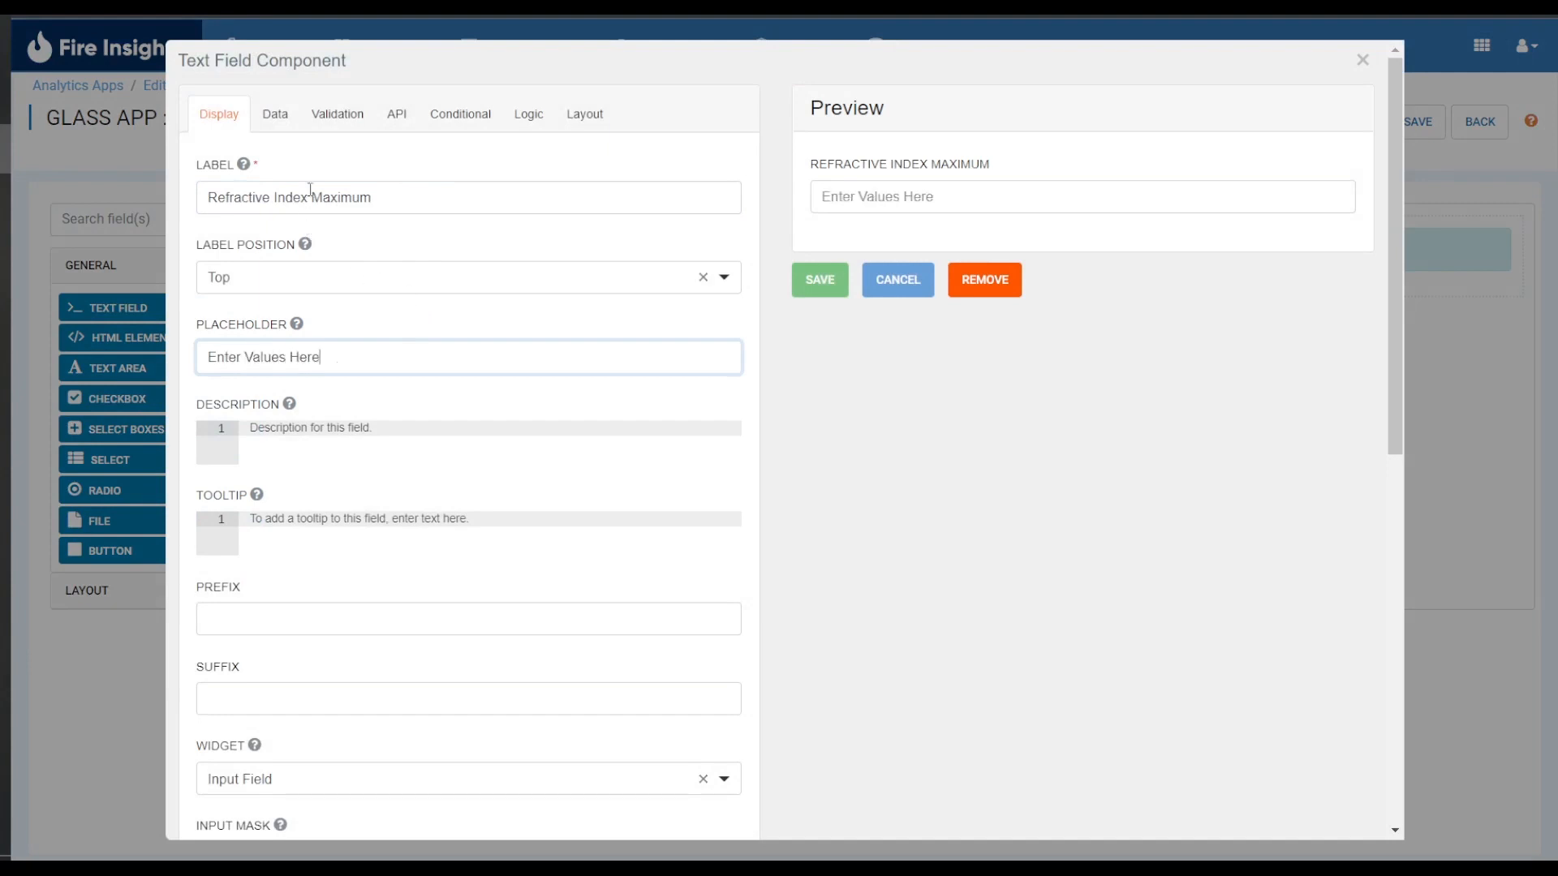
click(271, 123)
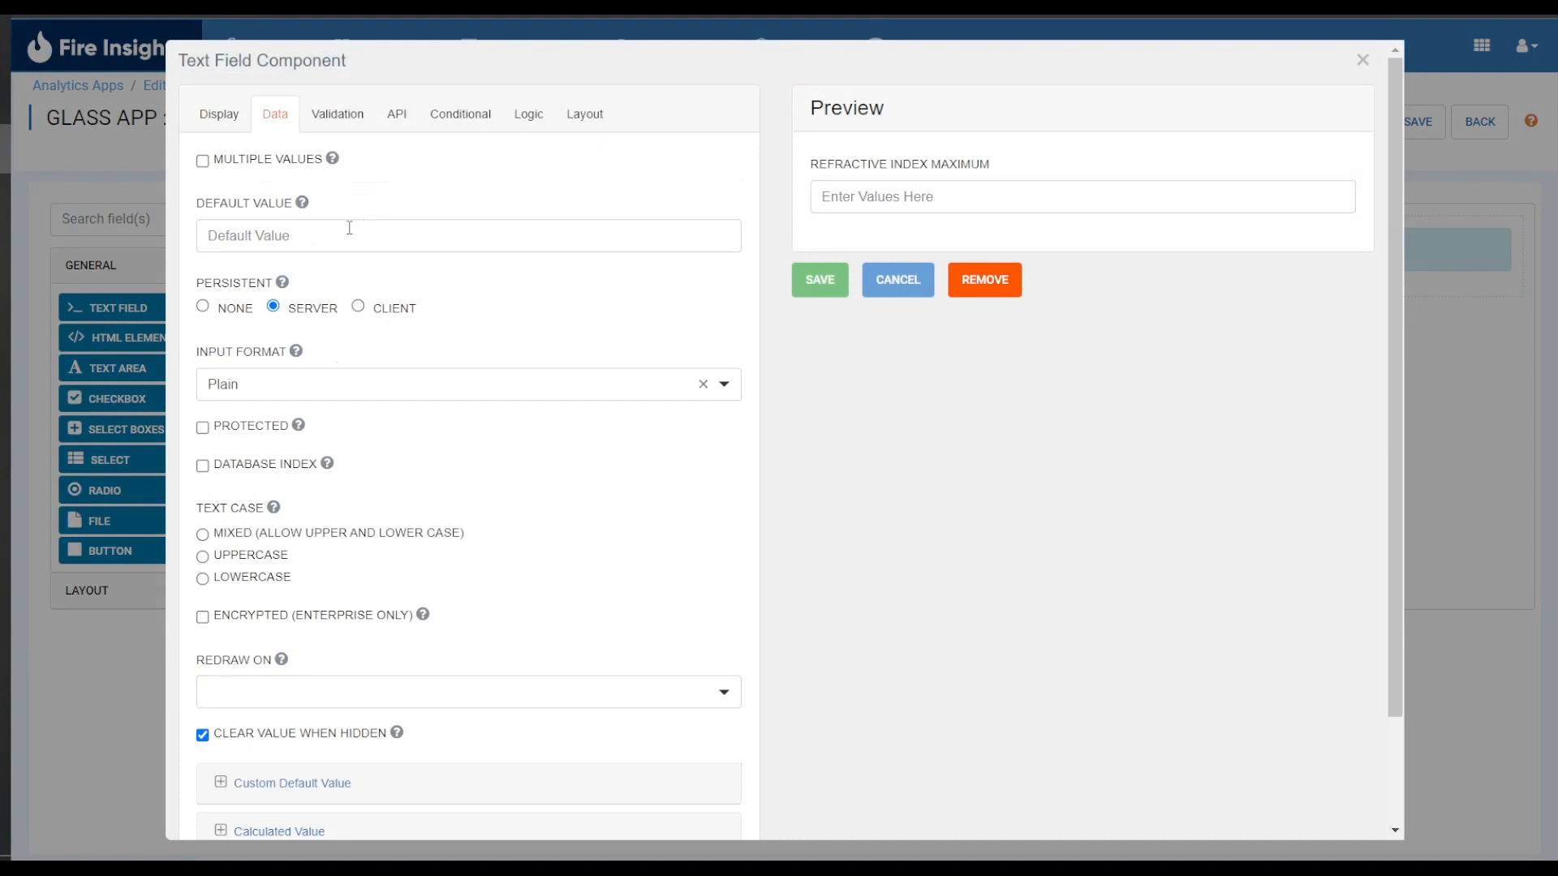
click(349, 228)
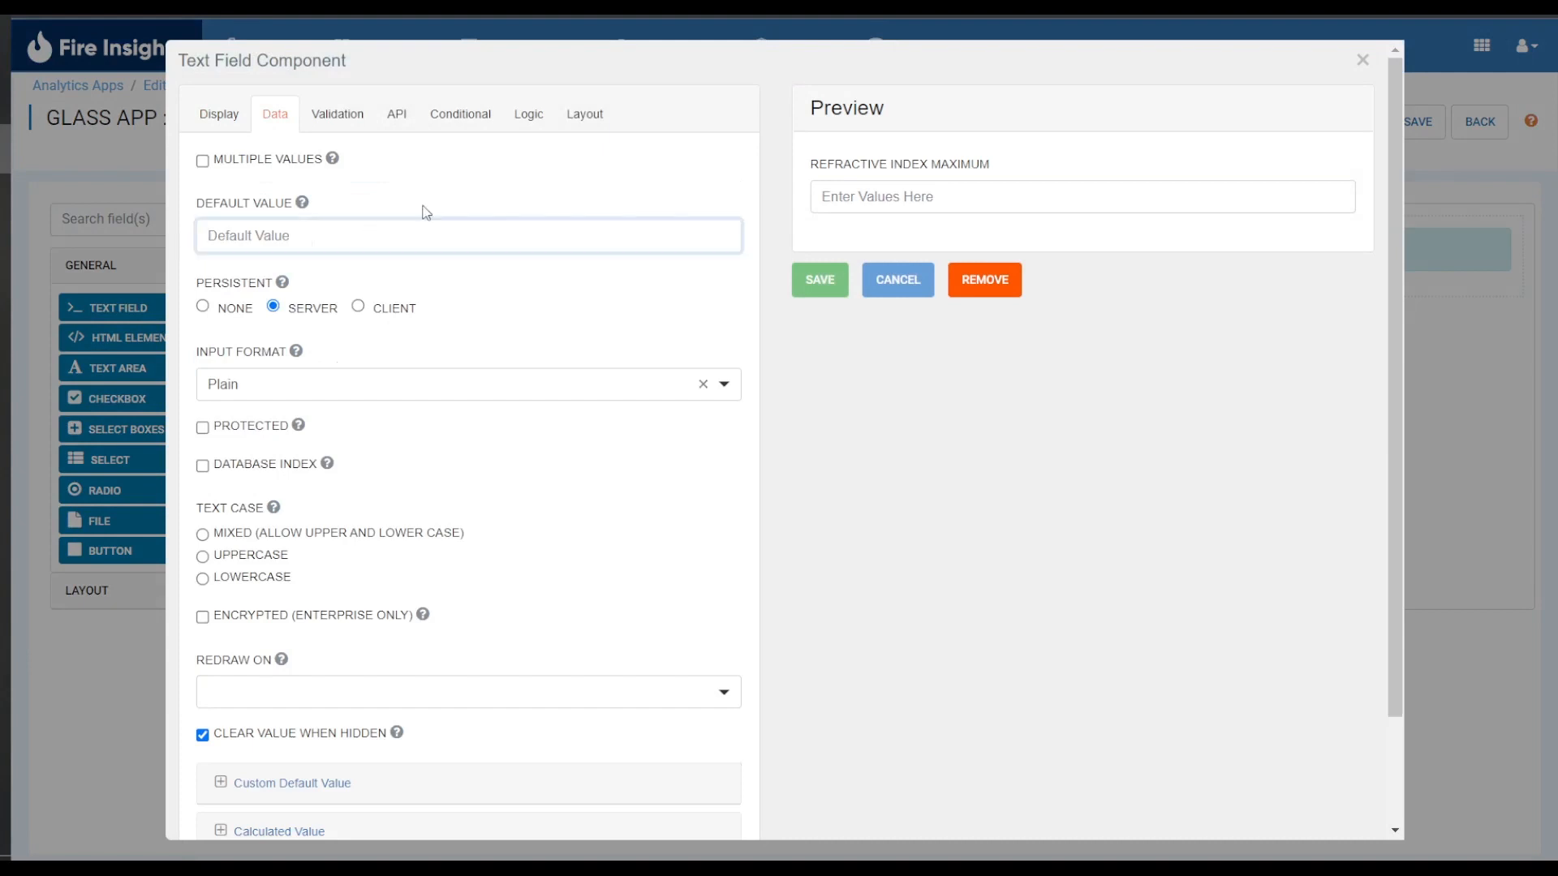
text(1.5)
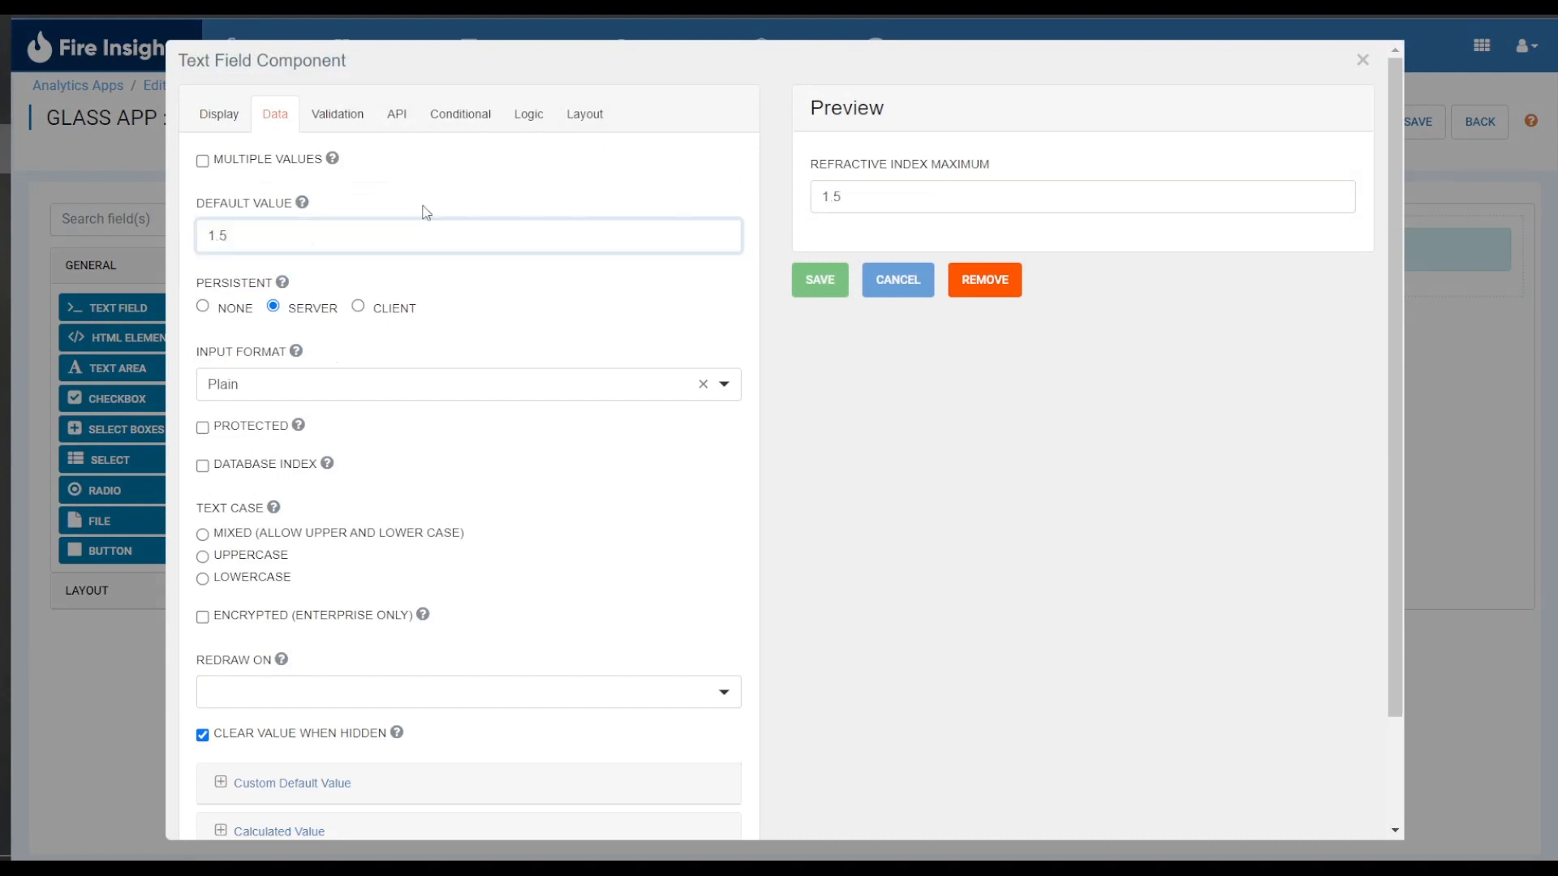
key(BackSpace)
key(BackSpace)
key(BackSpace)
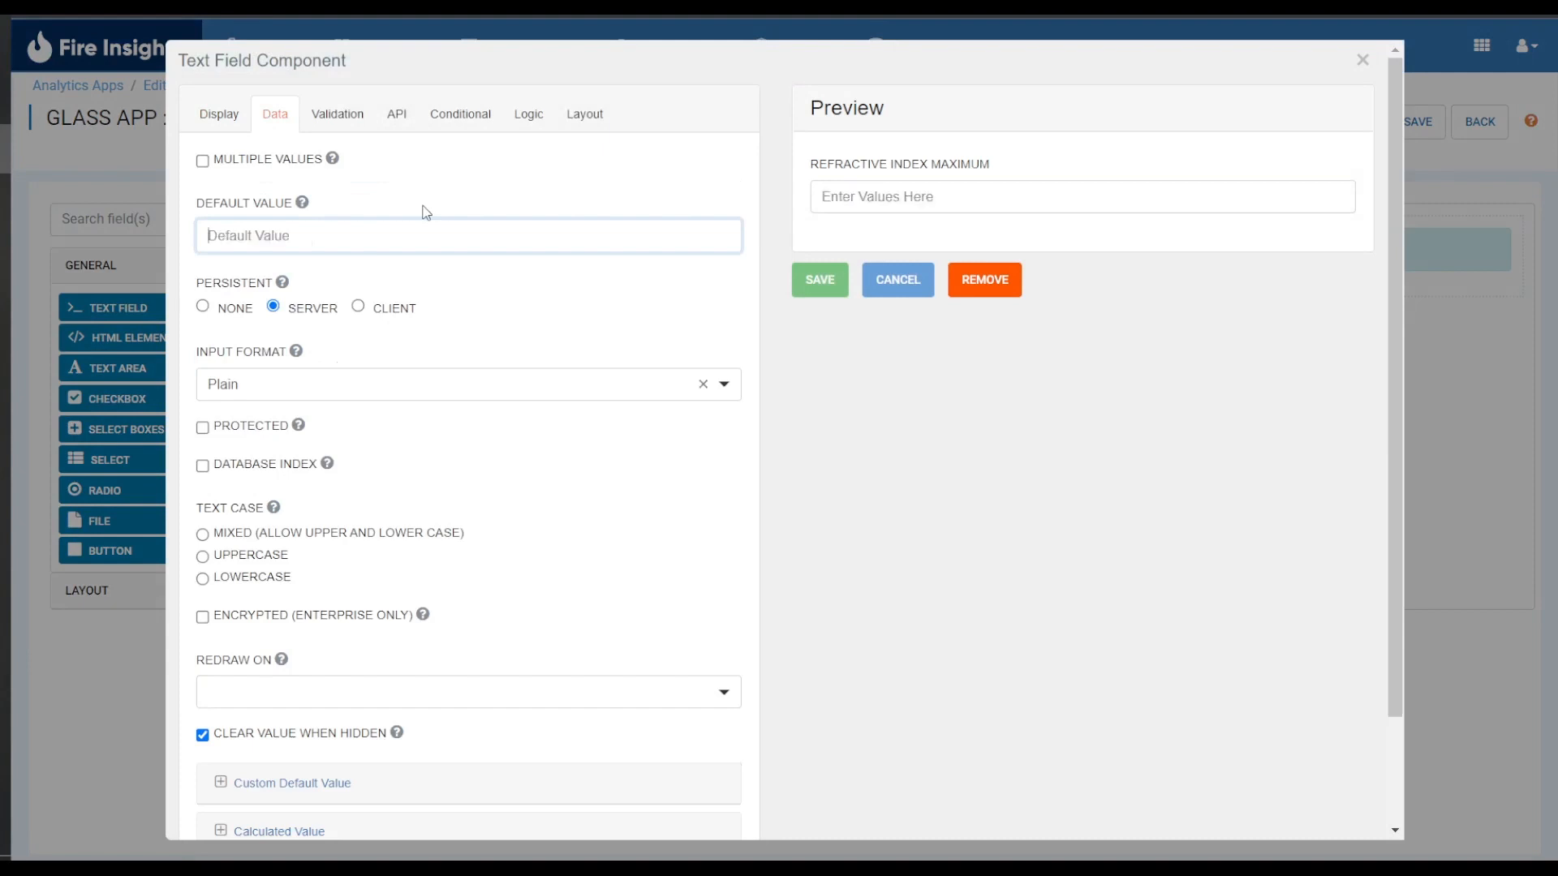
click(226, 134)
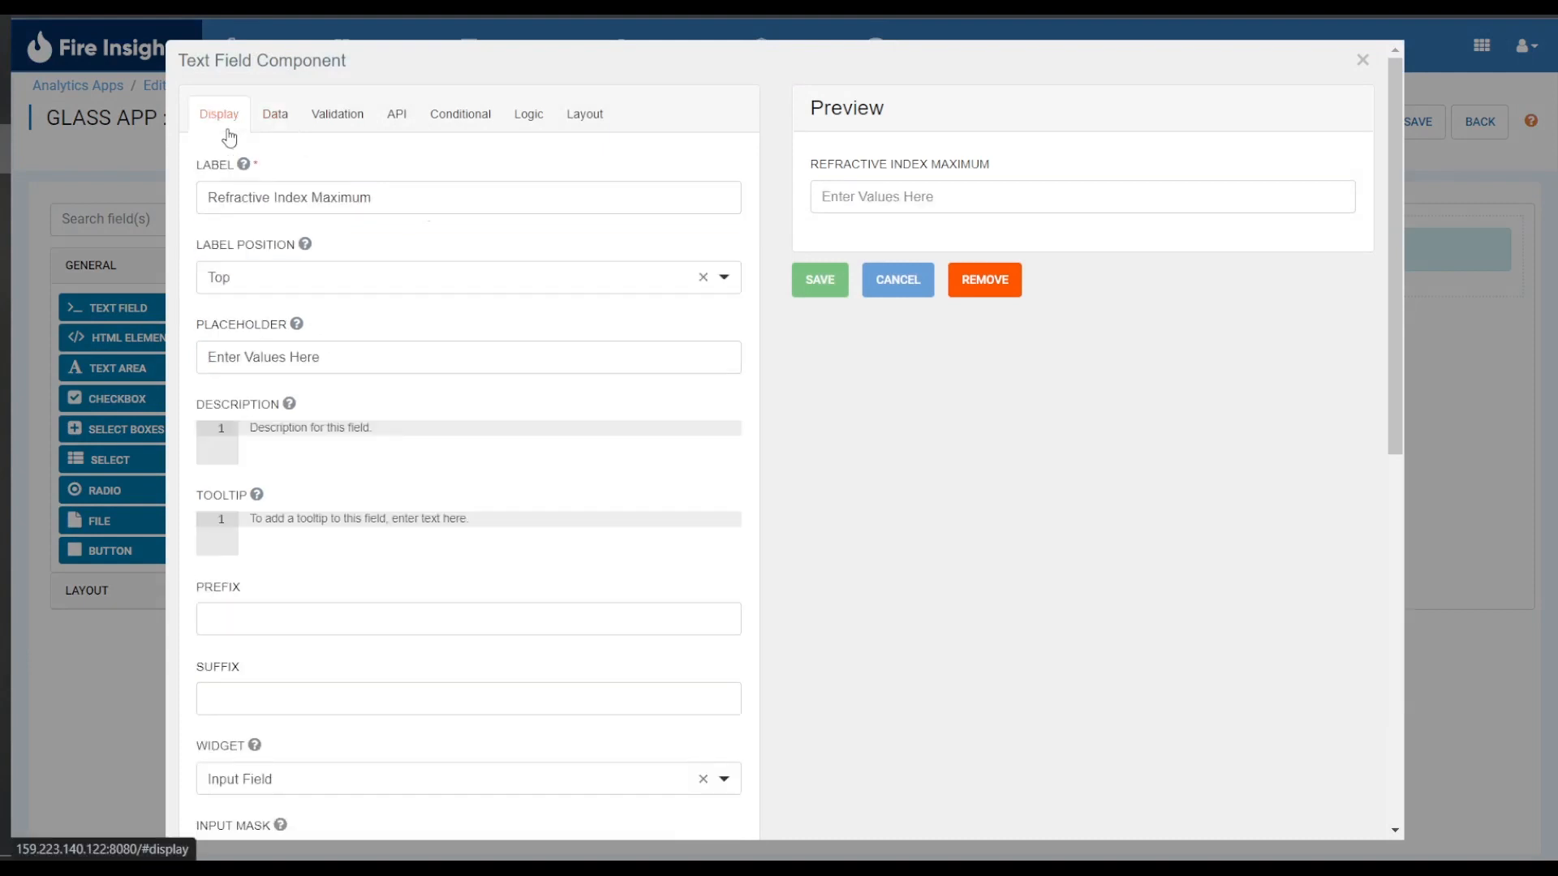
Step: Describe the text field as "Enter a value between 1.51 and 1.54" and save the component
click(366, 434)
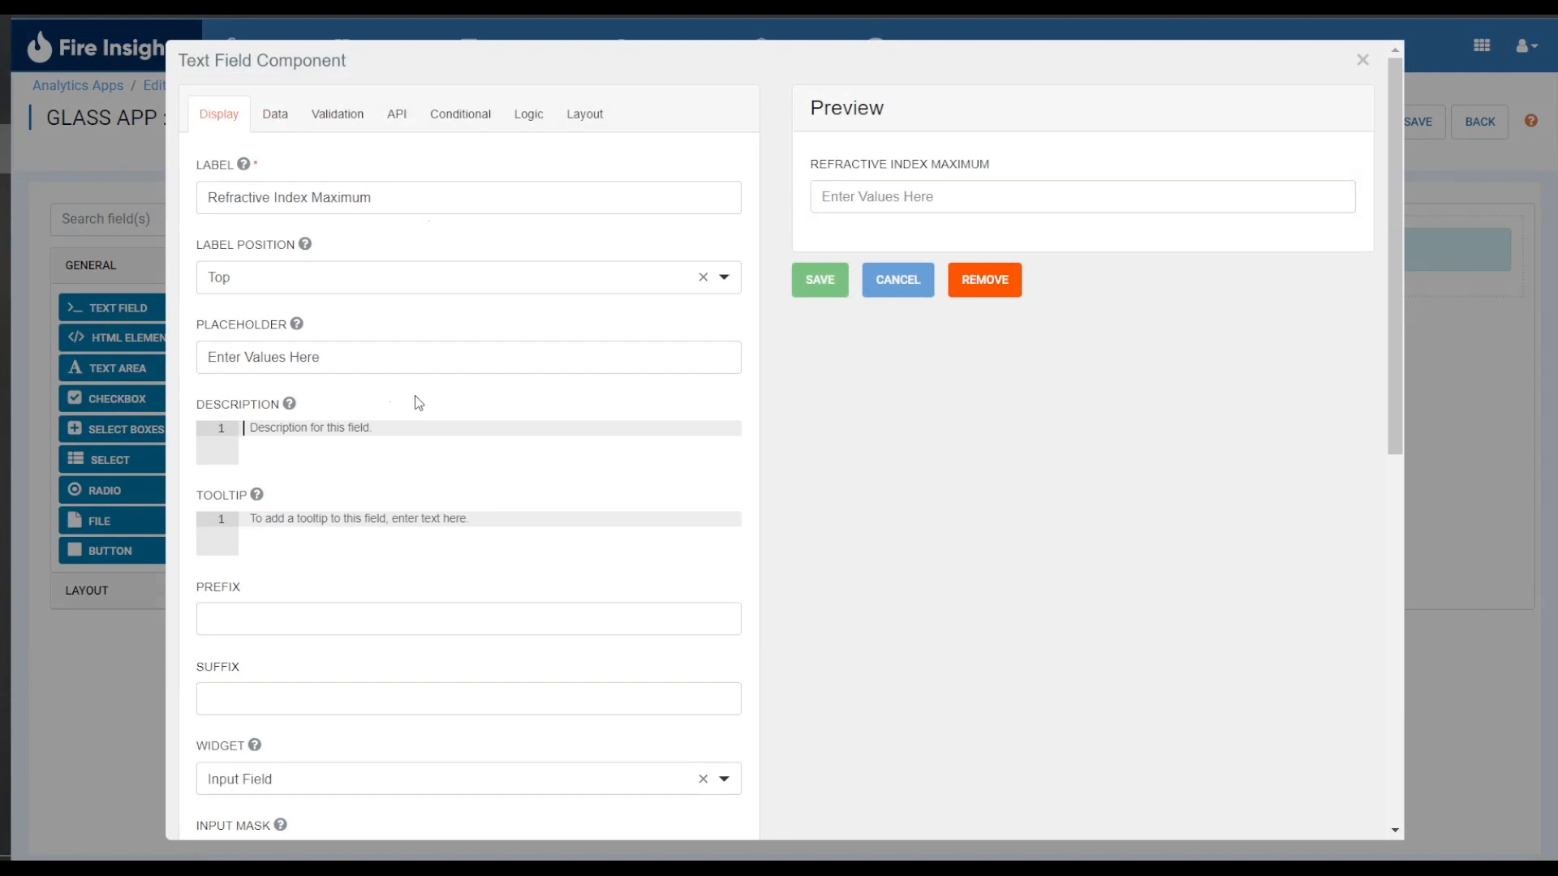
text(Enter a value )
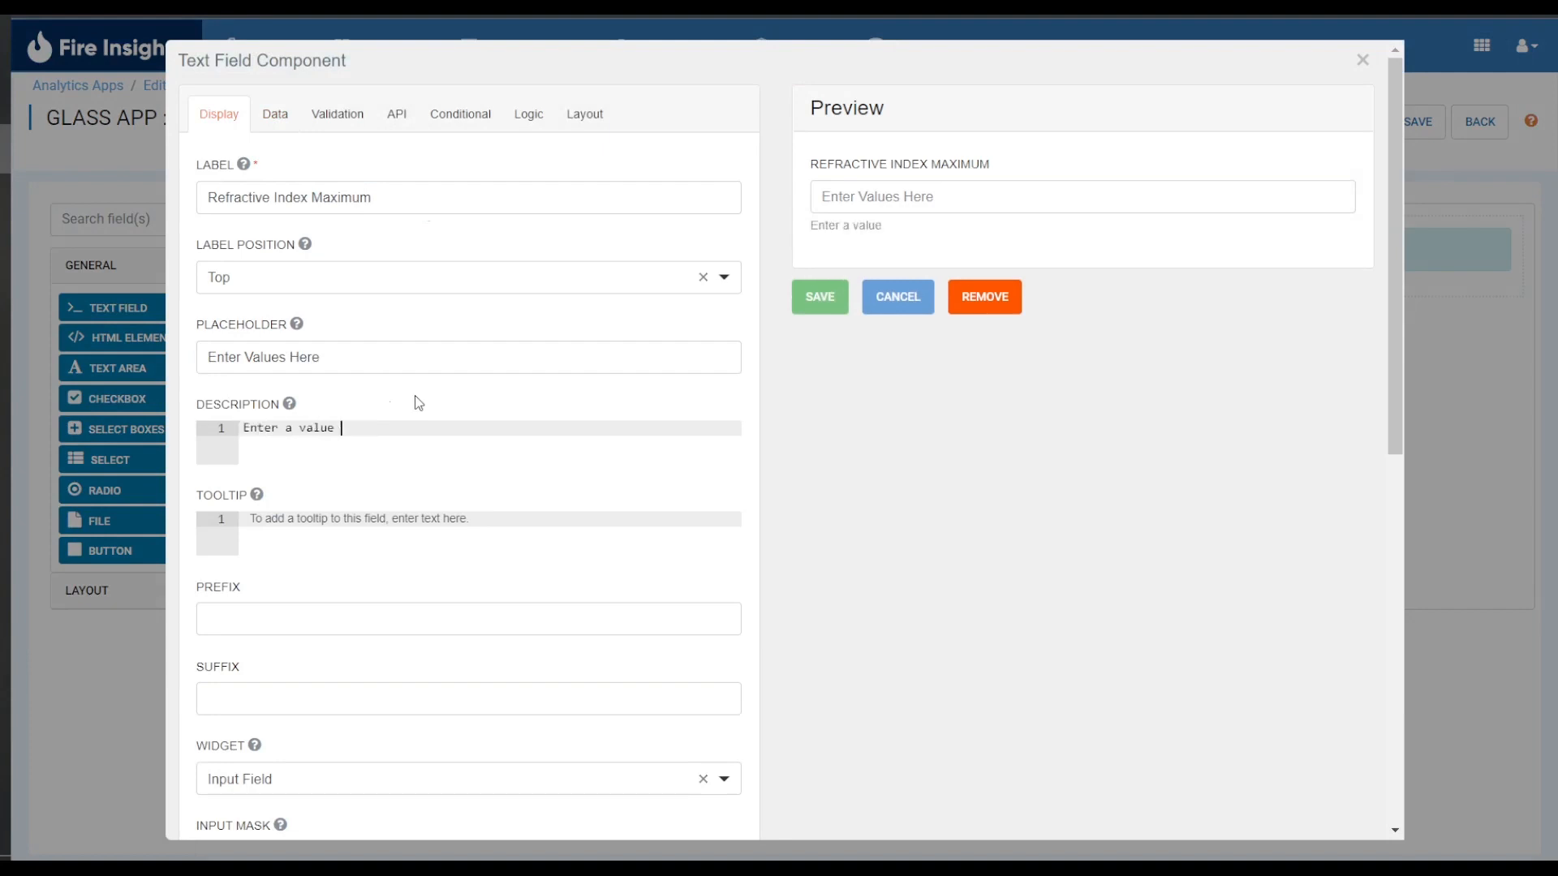
text(between 1.51 and 1.54)
click(820, 300)
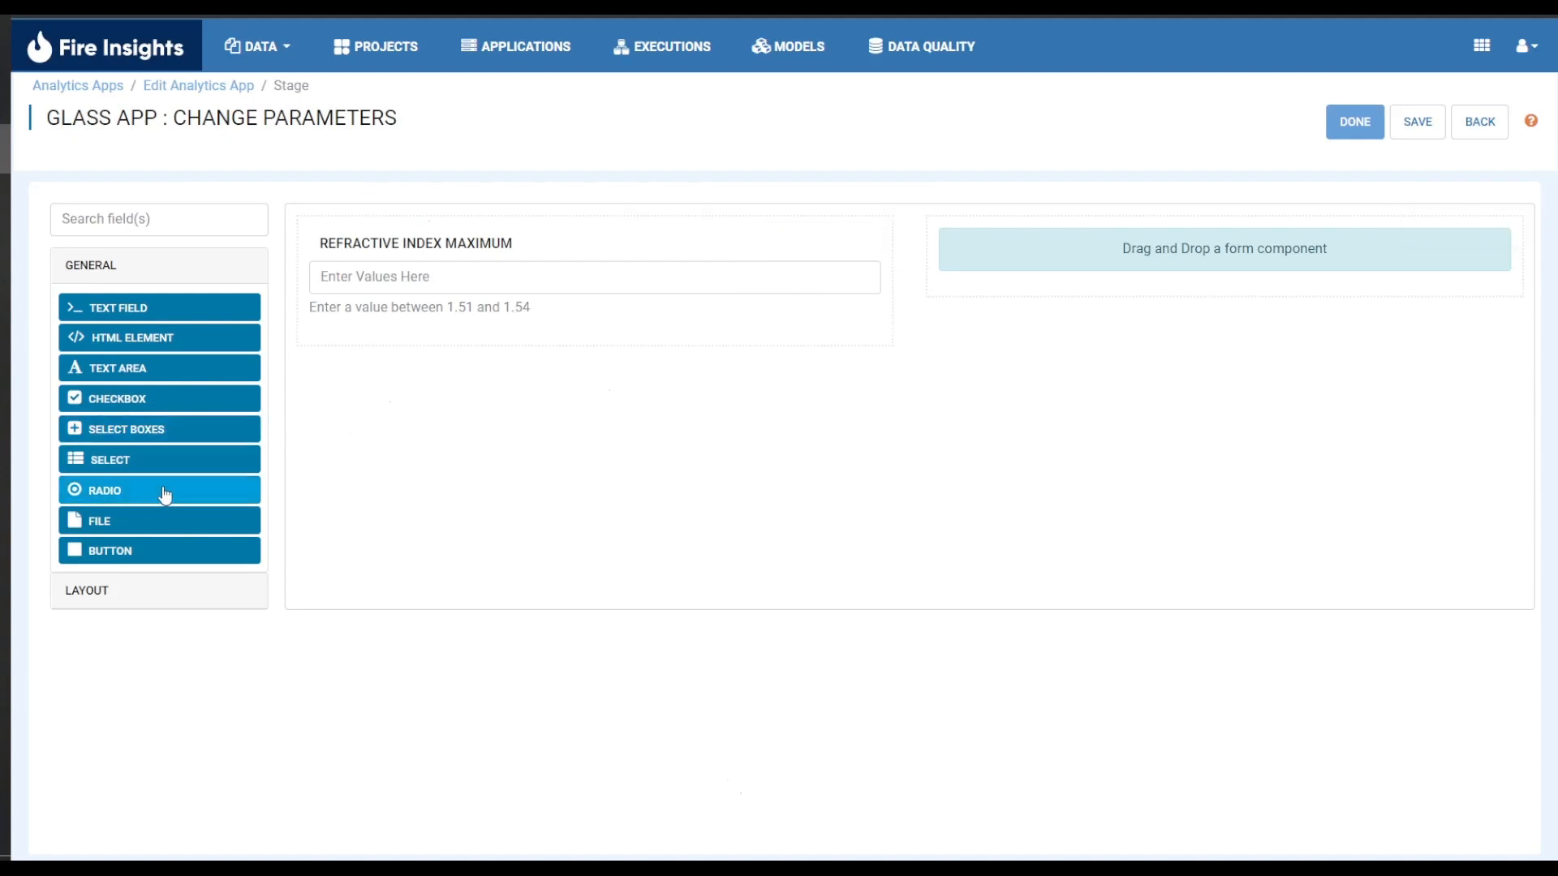
Step: Add a radio component to the second column, labelled "Class" and described as "CLass of glass to be filtered."
drag(166, 495, 1149, 298)
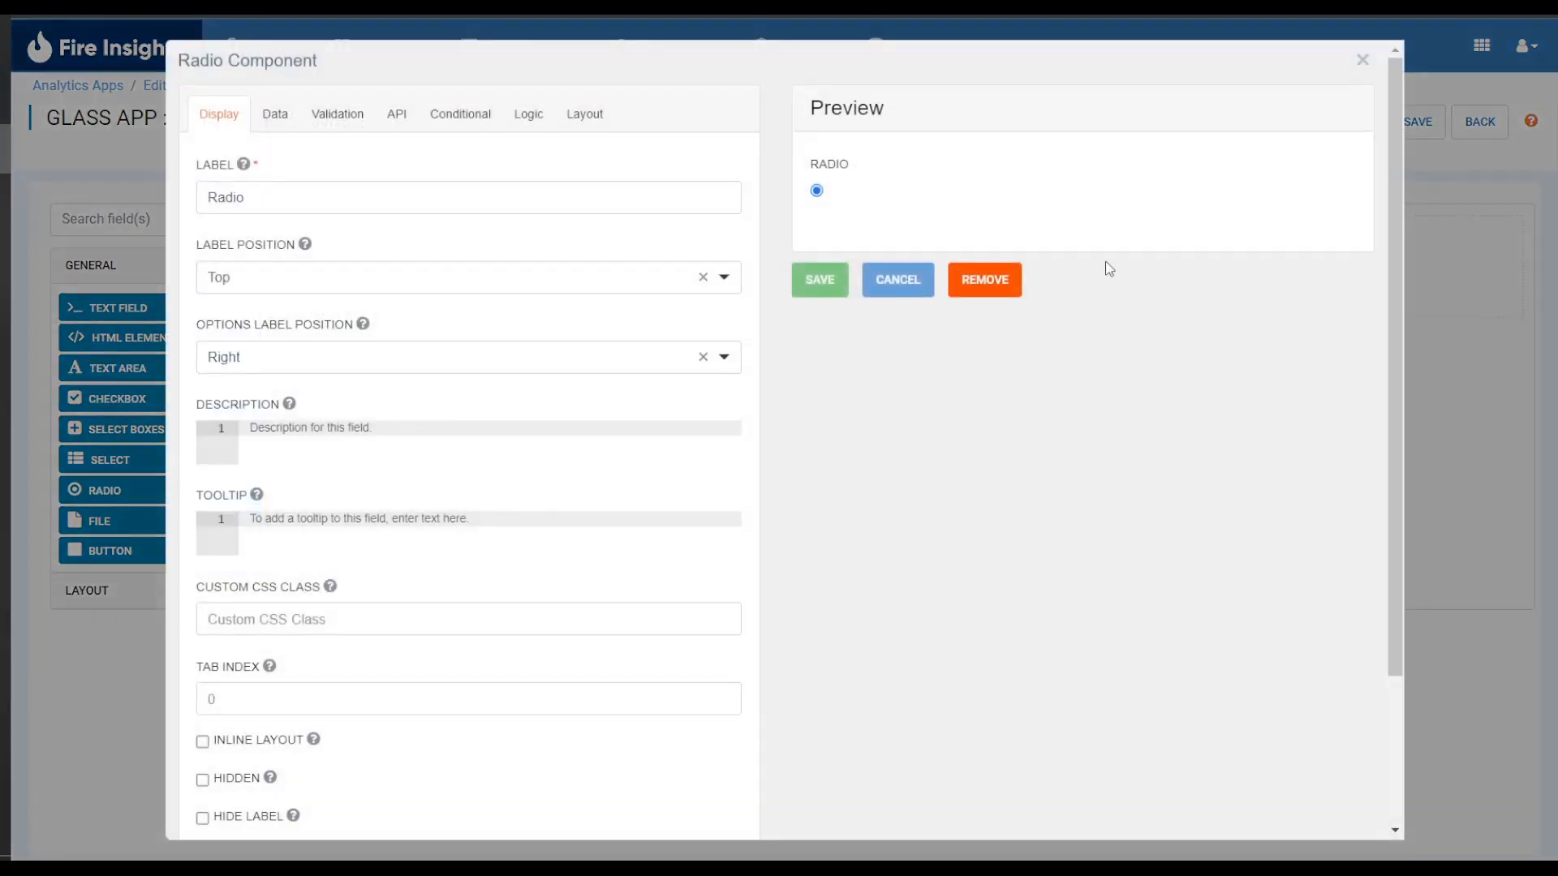
double_click(487, 199)
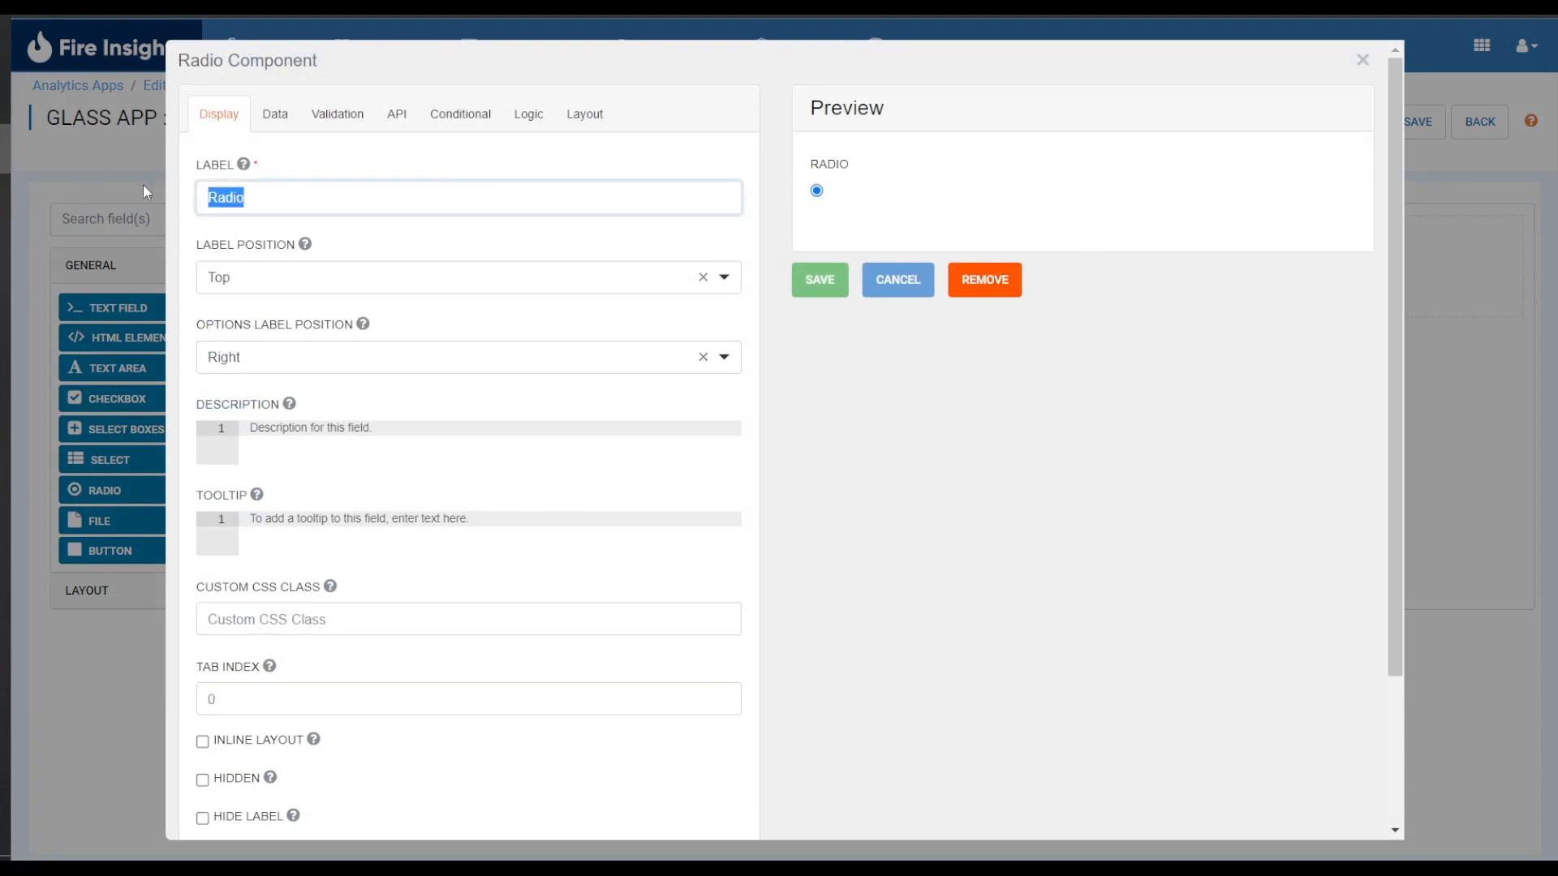
text(Class)
click(375, 429)
text(CL)
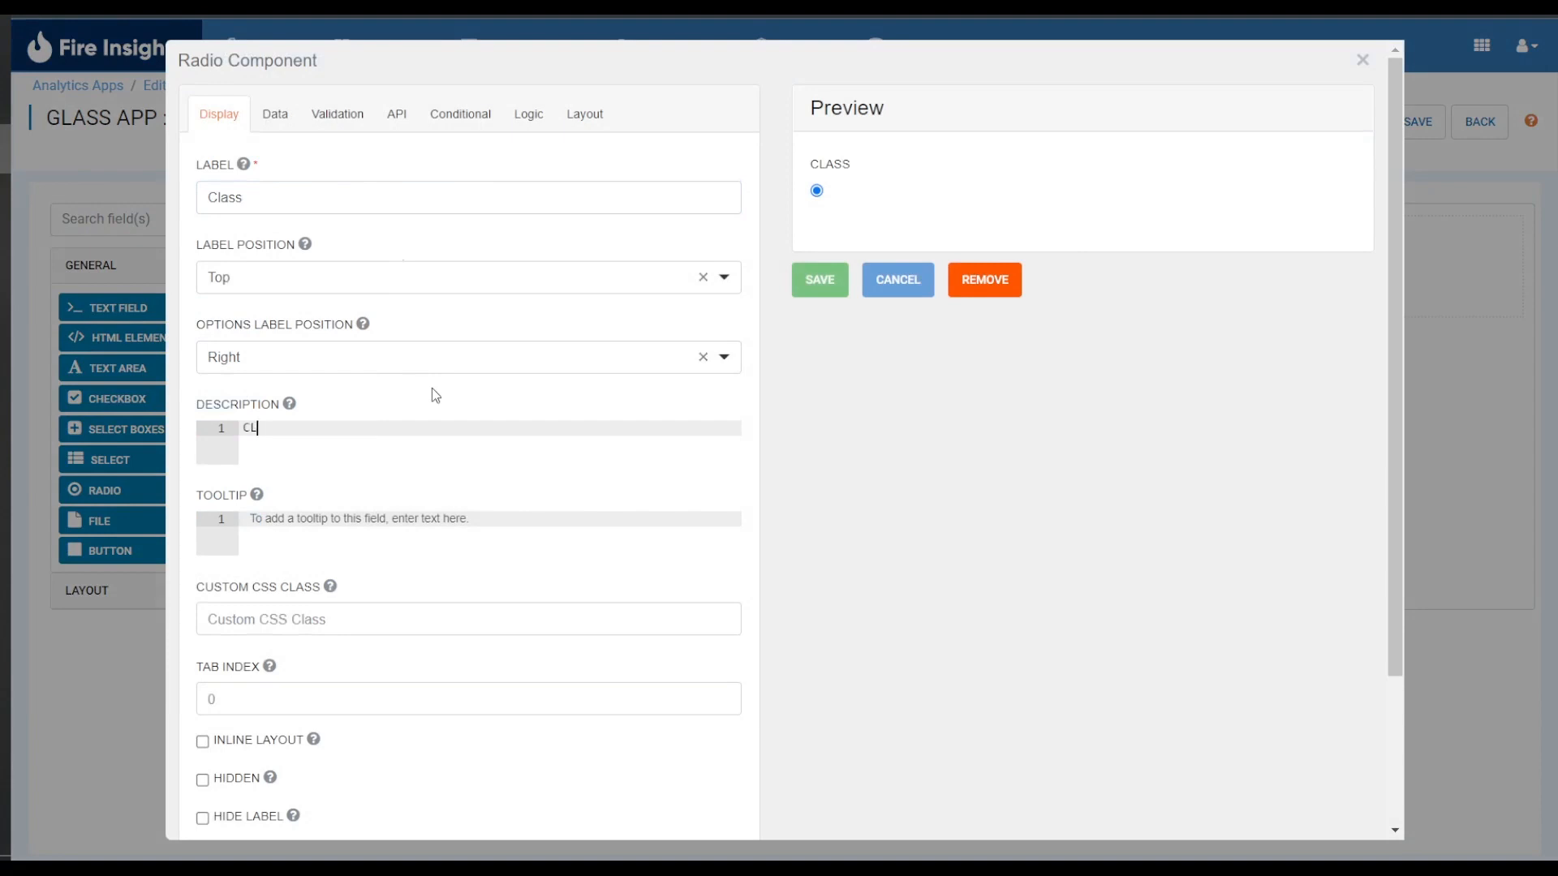
text(ass of glass to be fil)
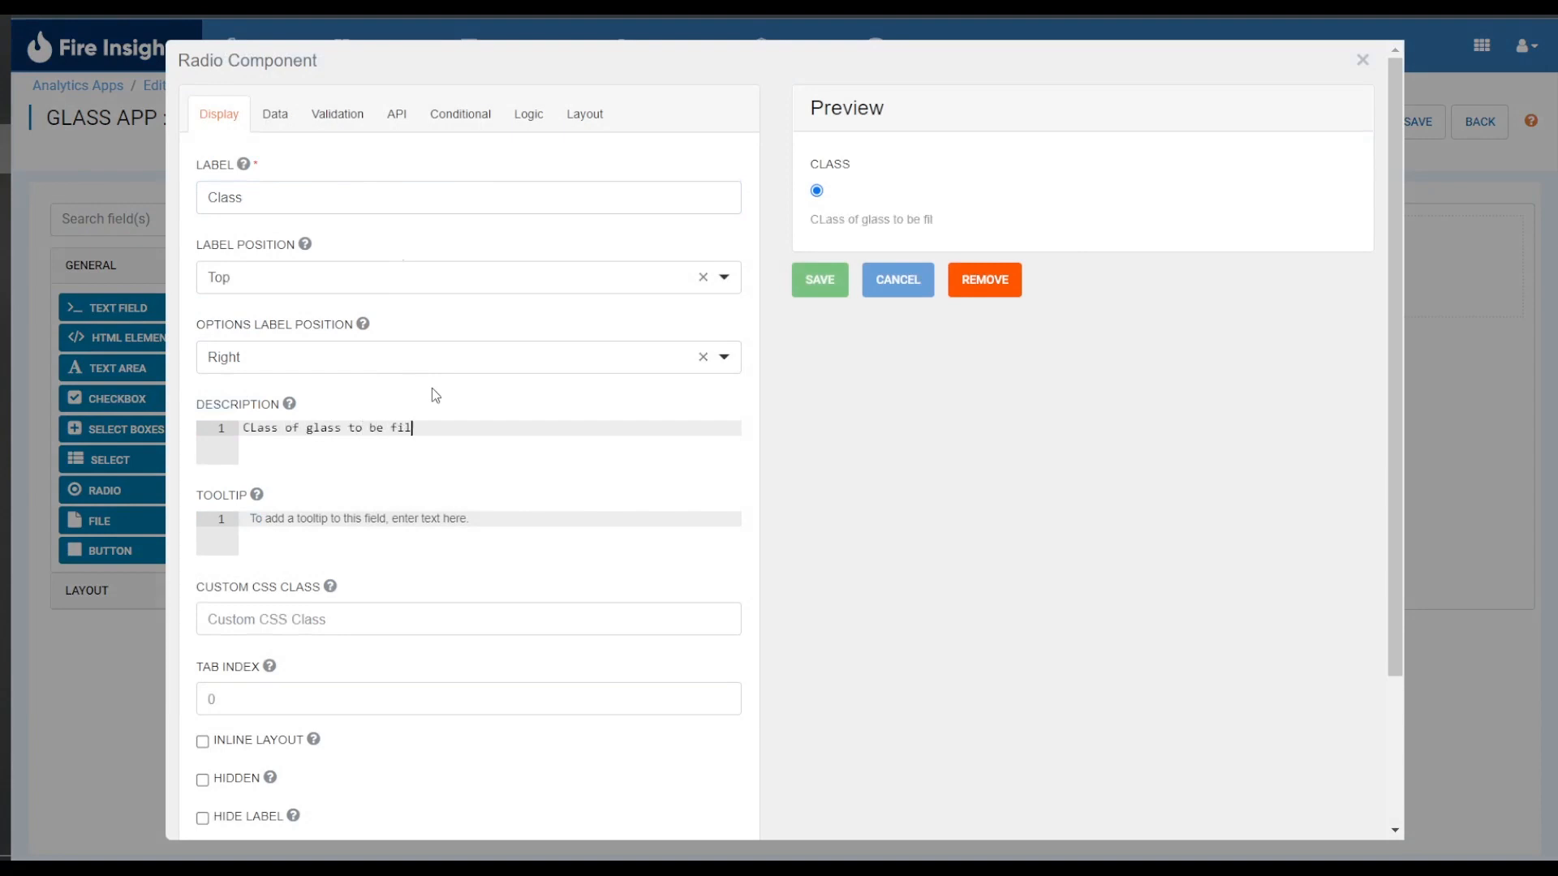
text(tered.)
Step: Give the Class radio component three options labelled 1, 2 and 3
click(276, 116)
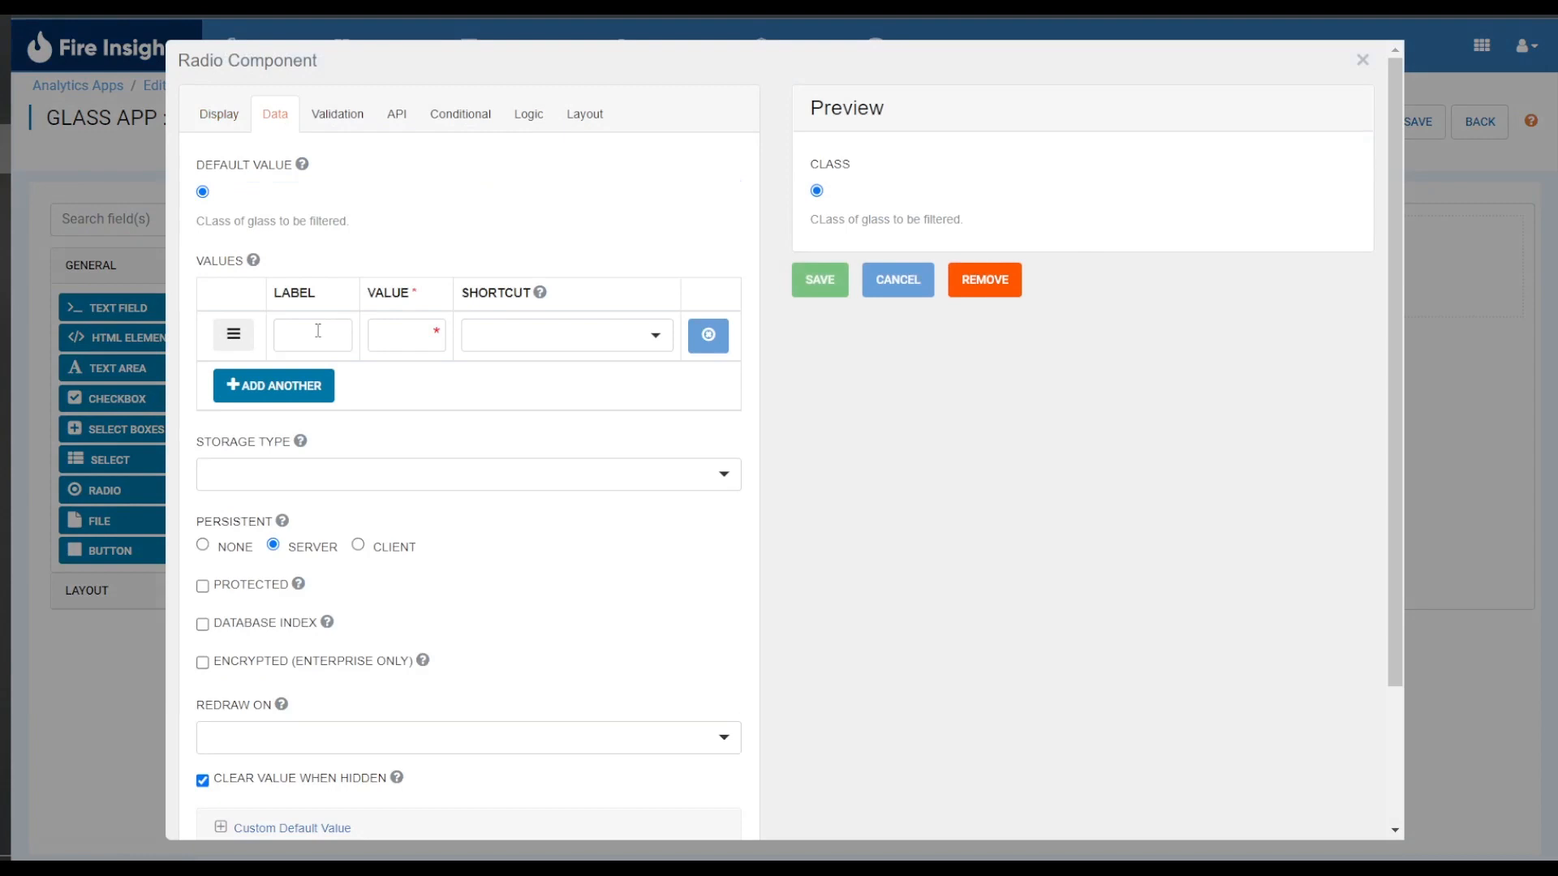
text(1)
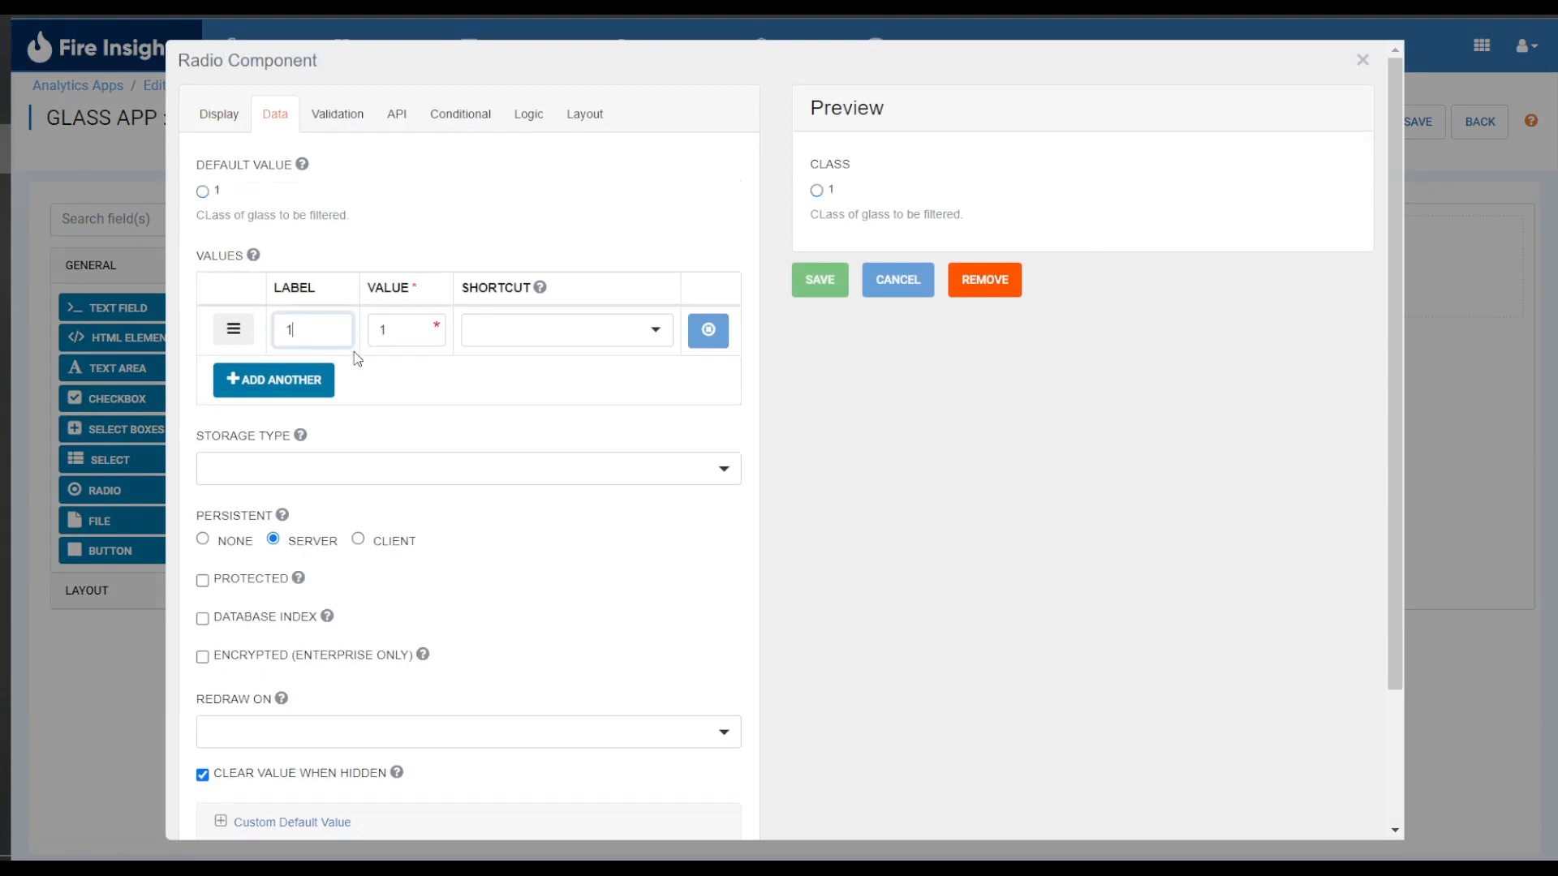
click(280, 380)
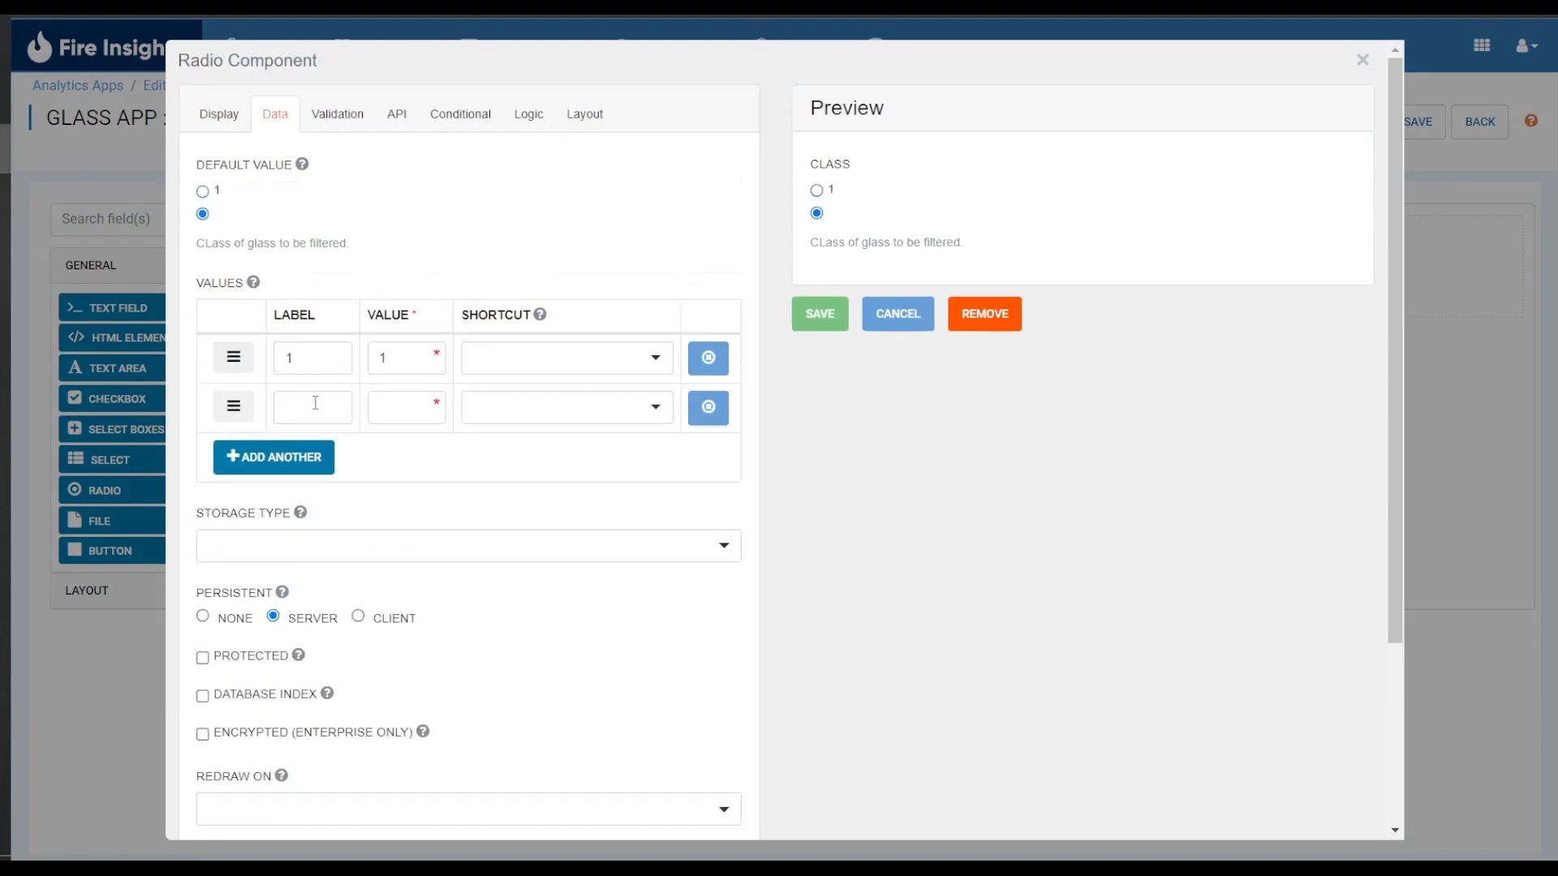
click(314, 412)
text(2)
click(305, 456)
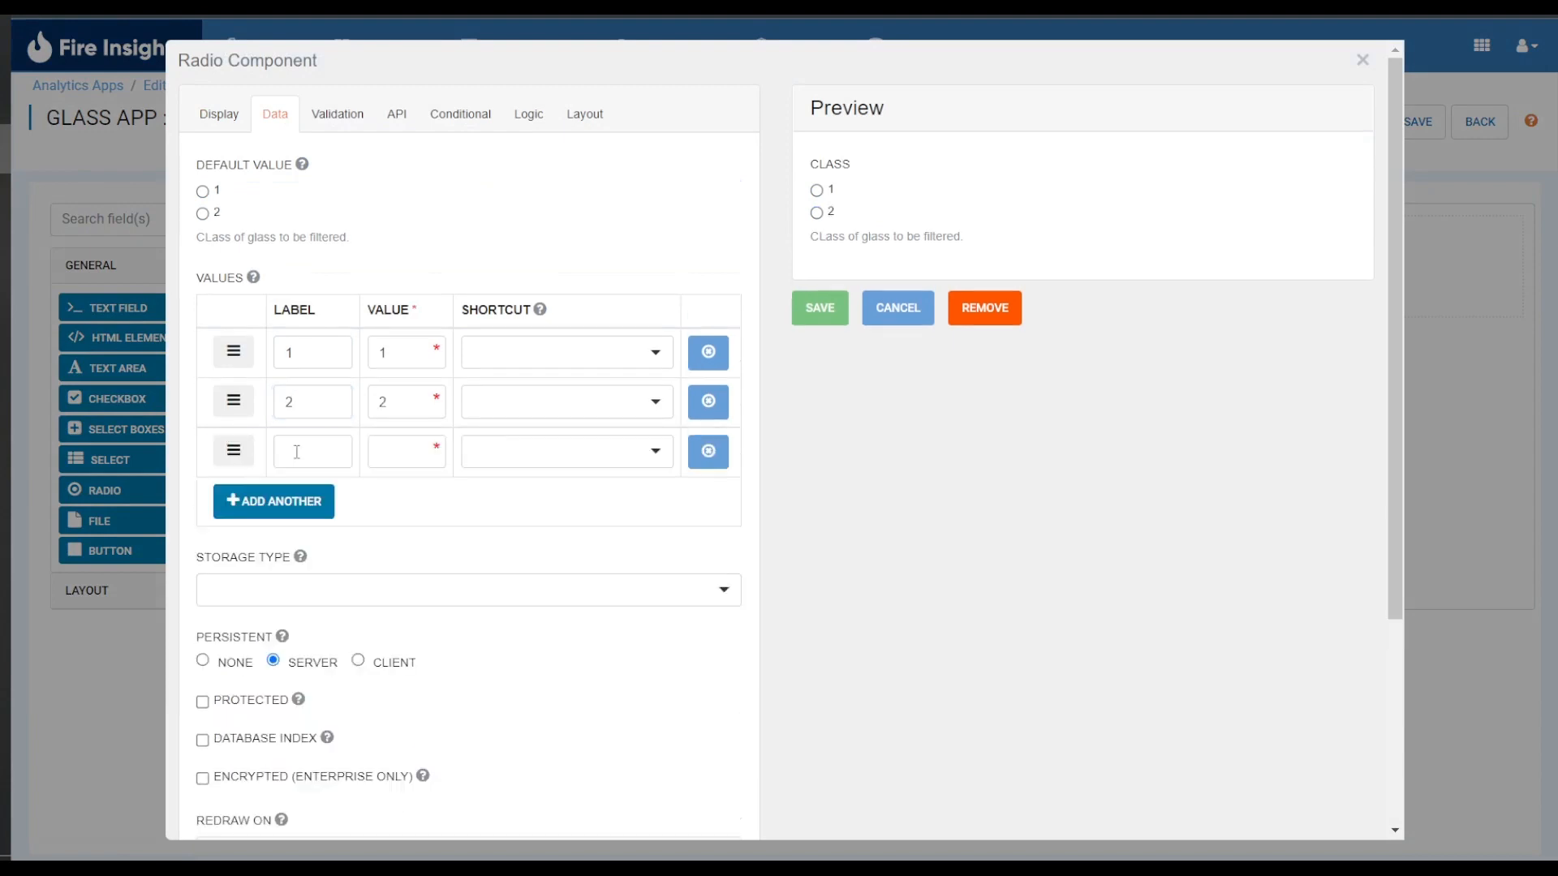
click(314, 485)
text(3)
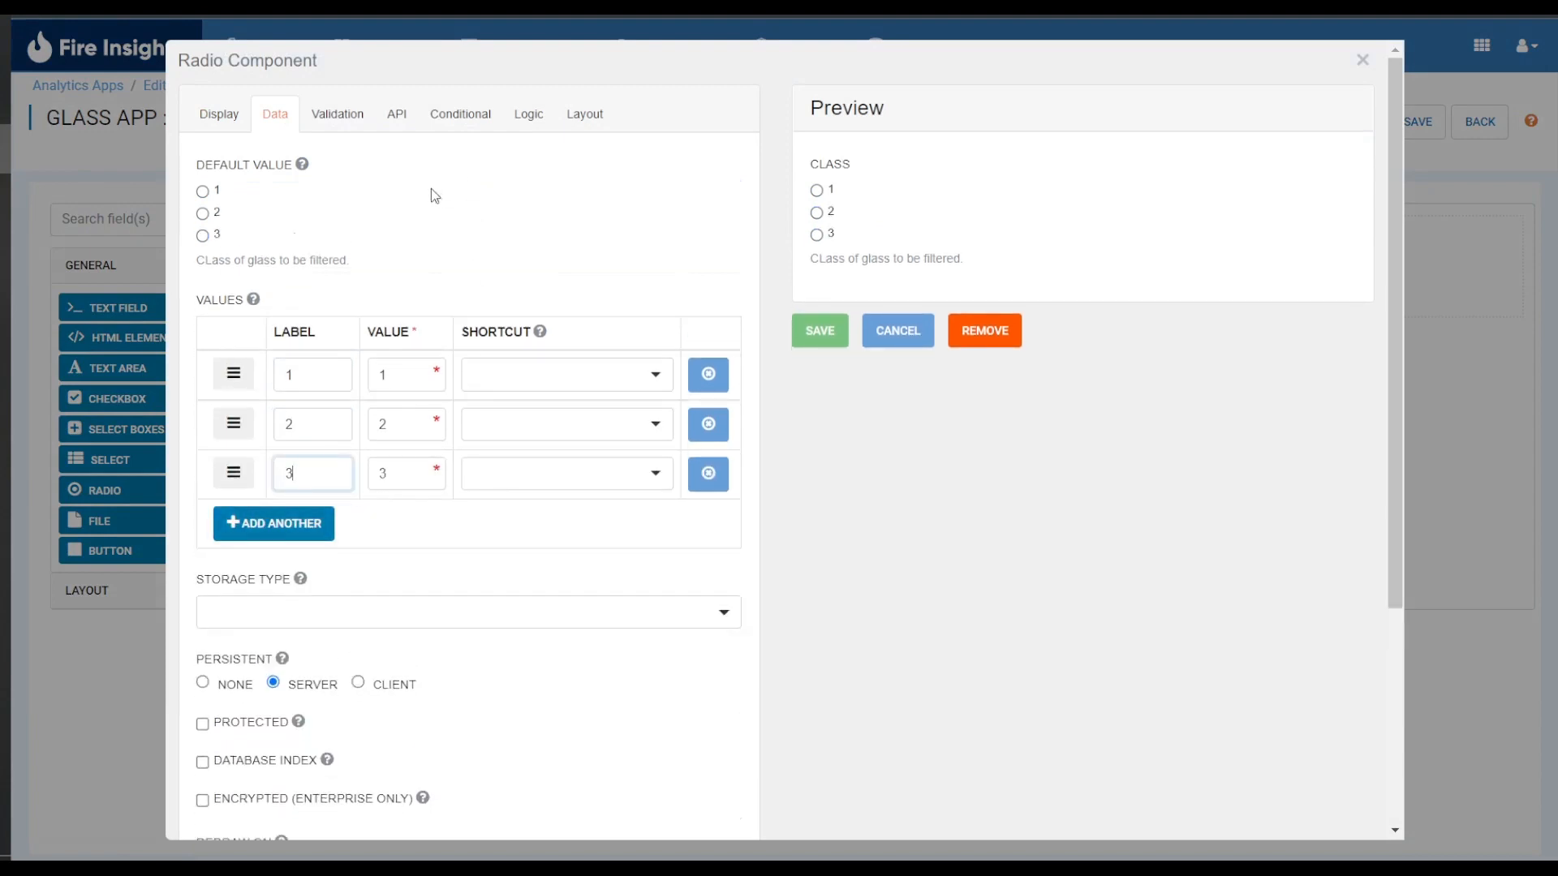
Step: Set the Class radio component's API property name to "classType" and save the component
click(397, 115)
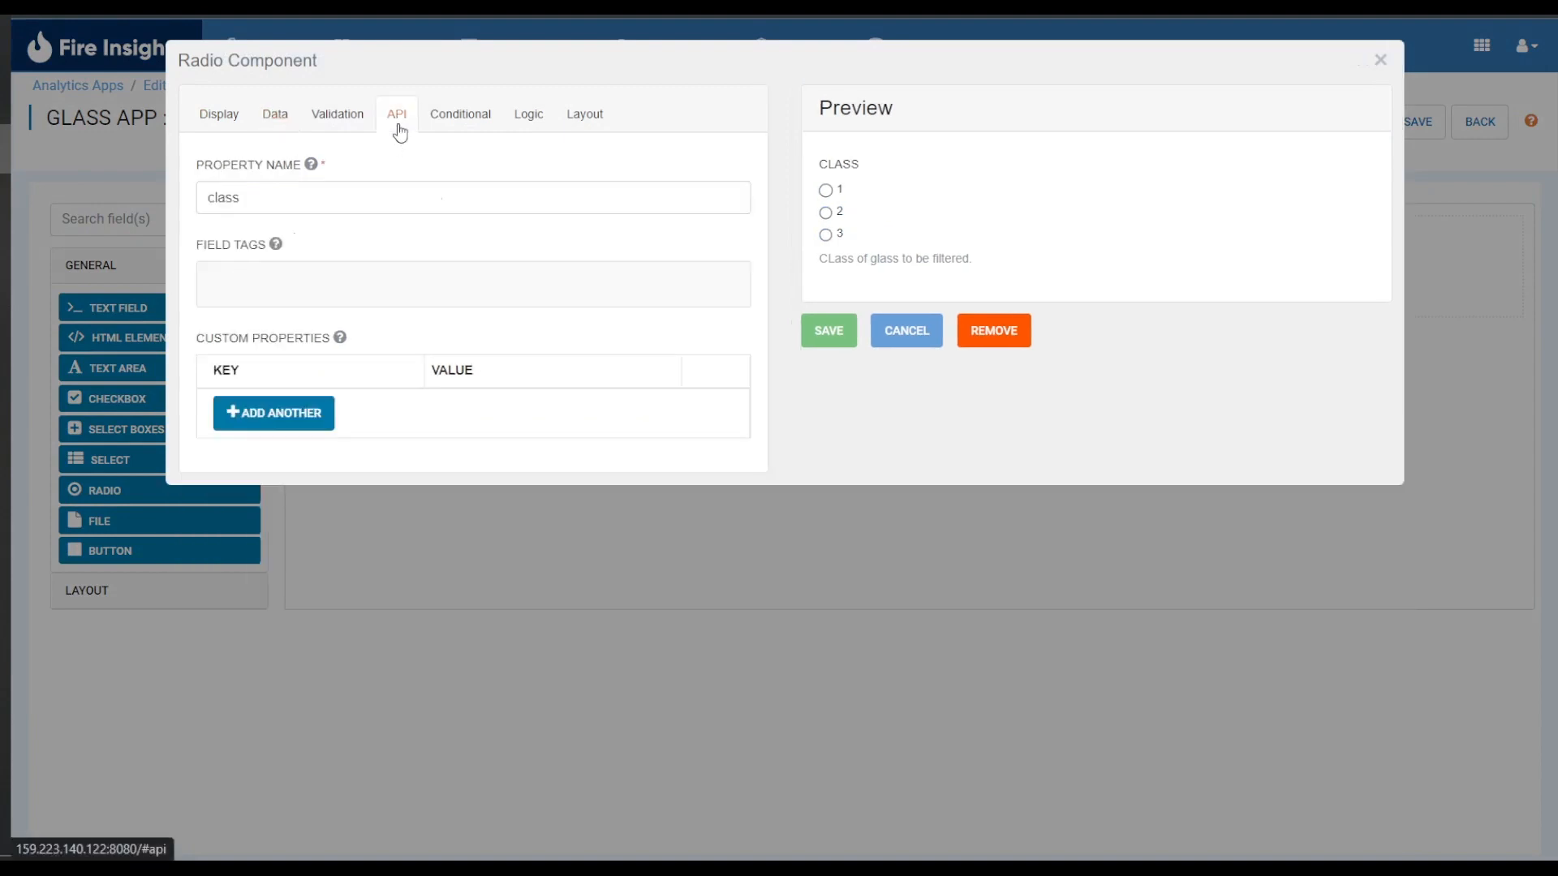
click(387, 197)
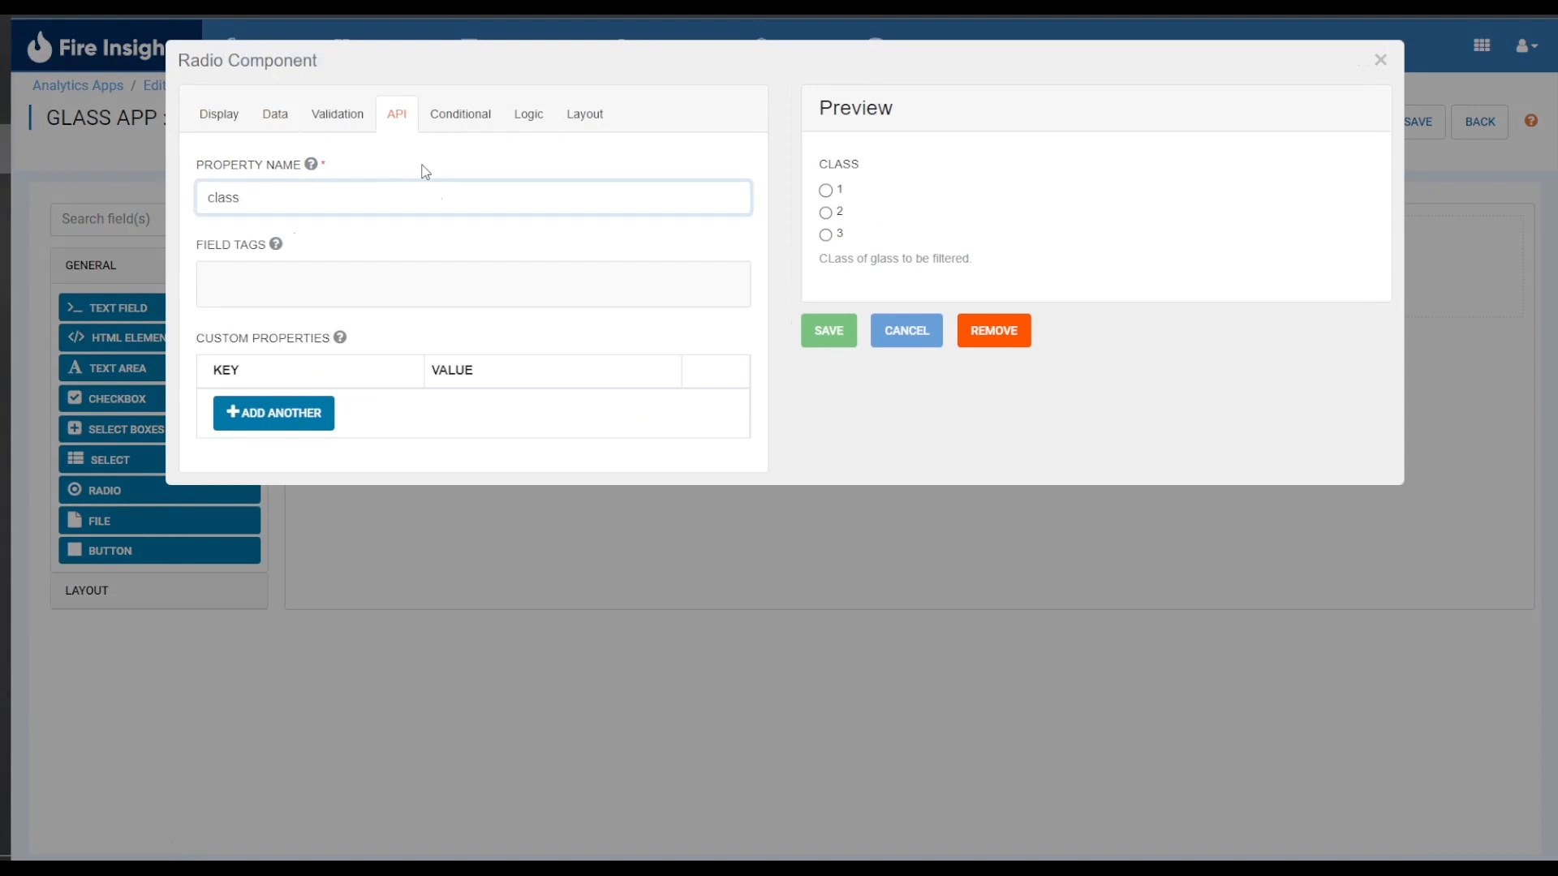
text(Type)
drag(323, 200, 154, 198)
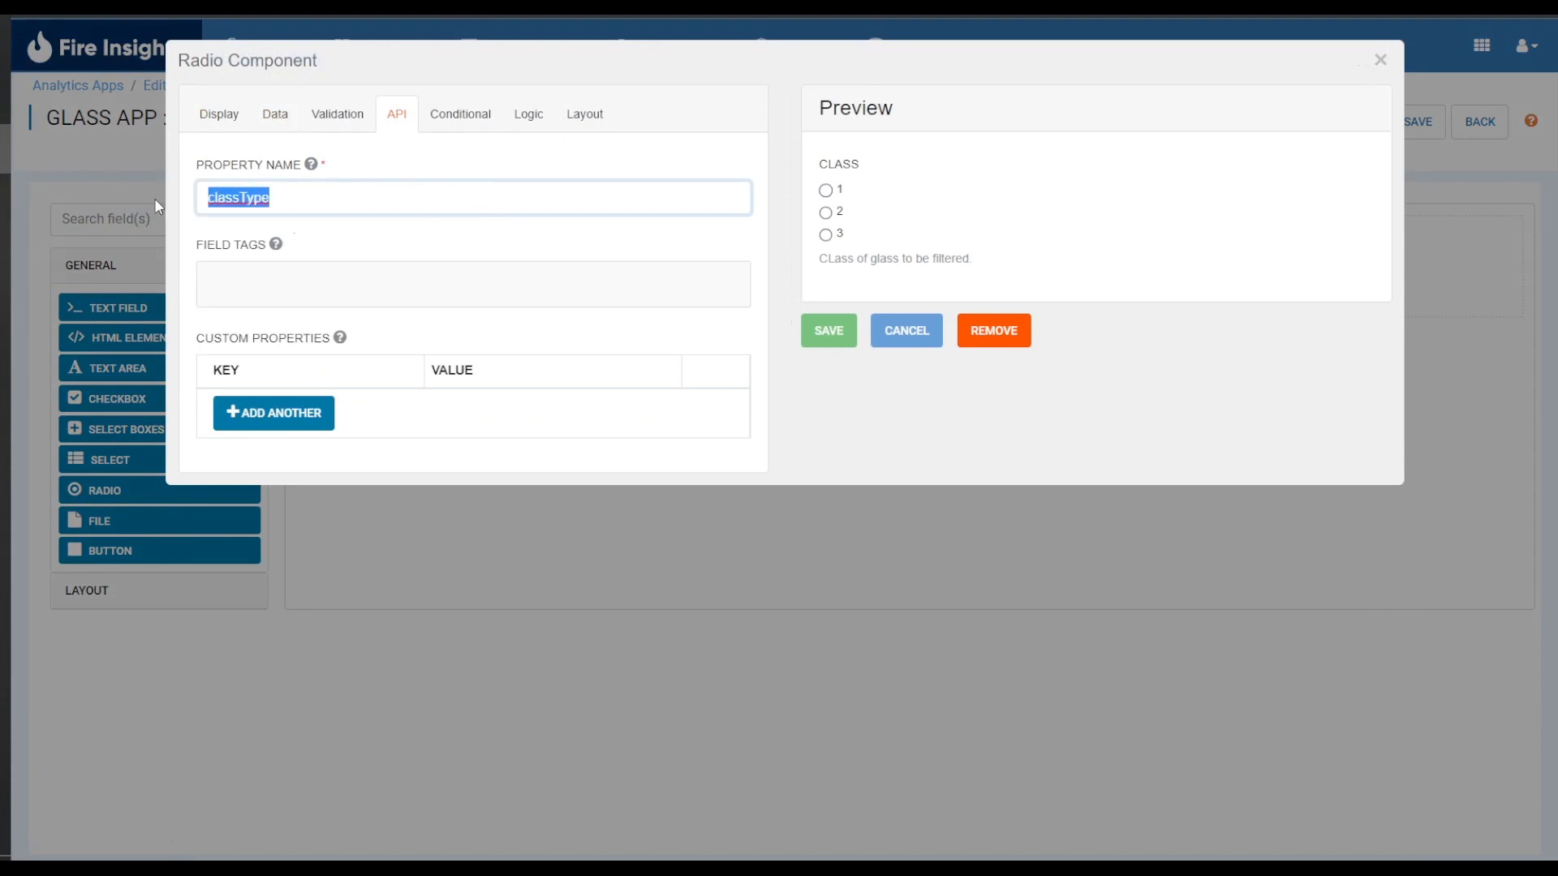
click(448, 241)
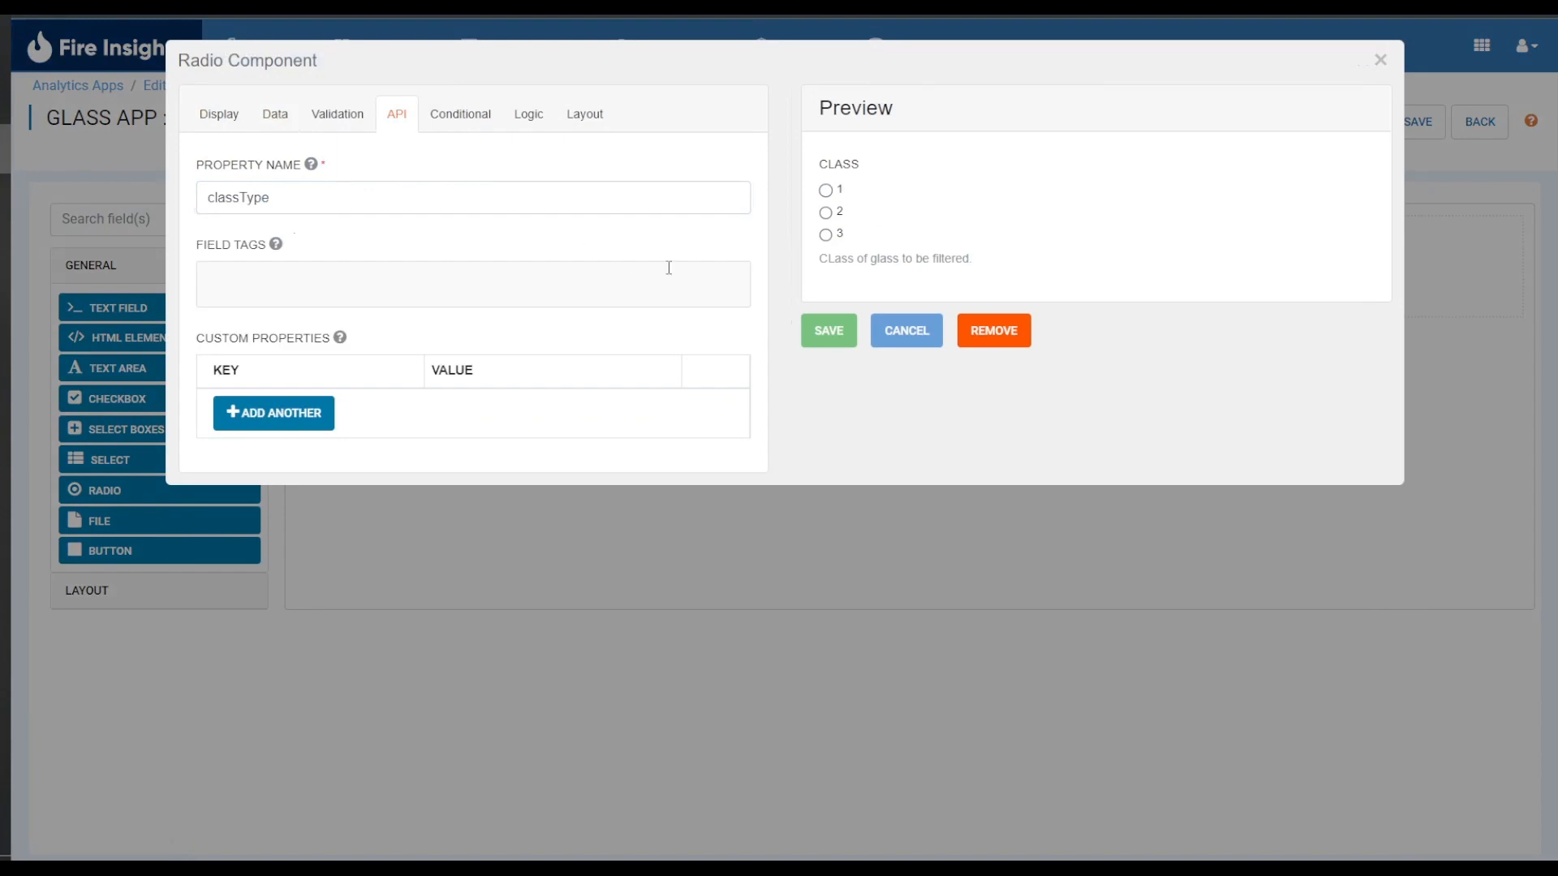
click(832, 333)
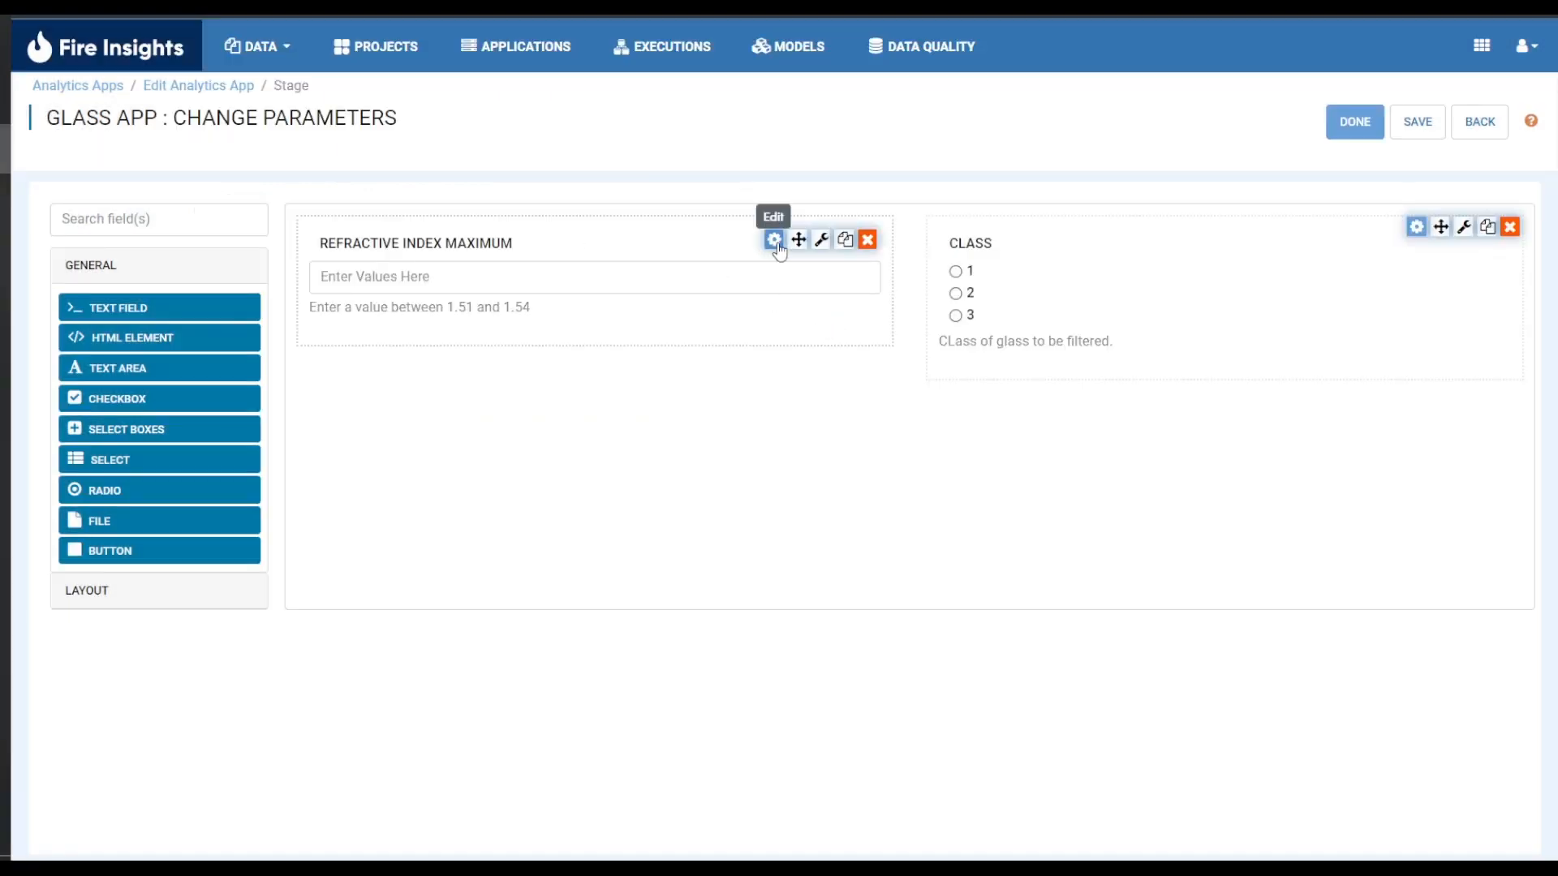
Step: Remove "Maximum" from the Refractive Index Maximum text field's API property name and save the component
click(775, 240)
click(398, 118)
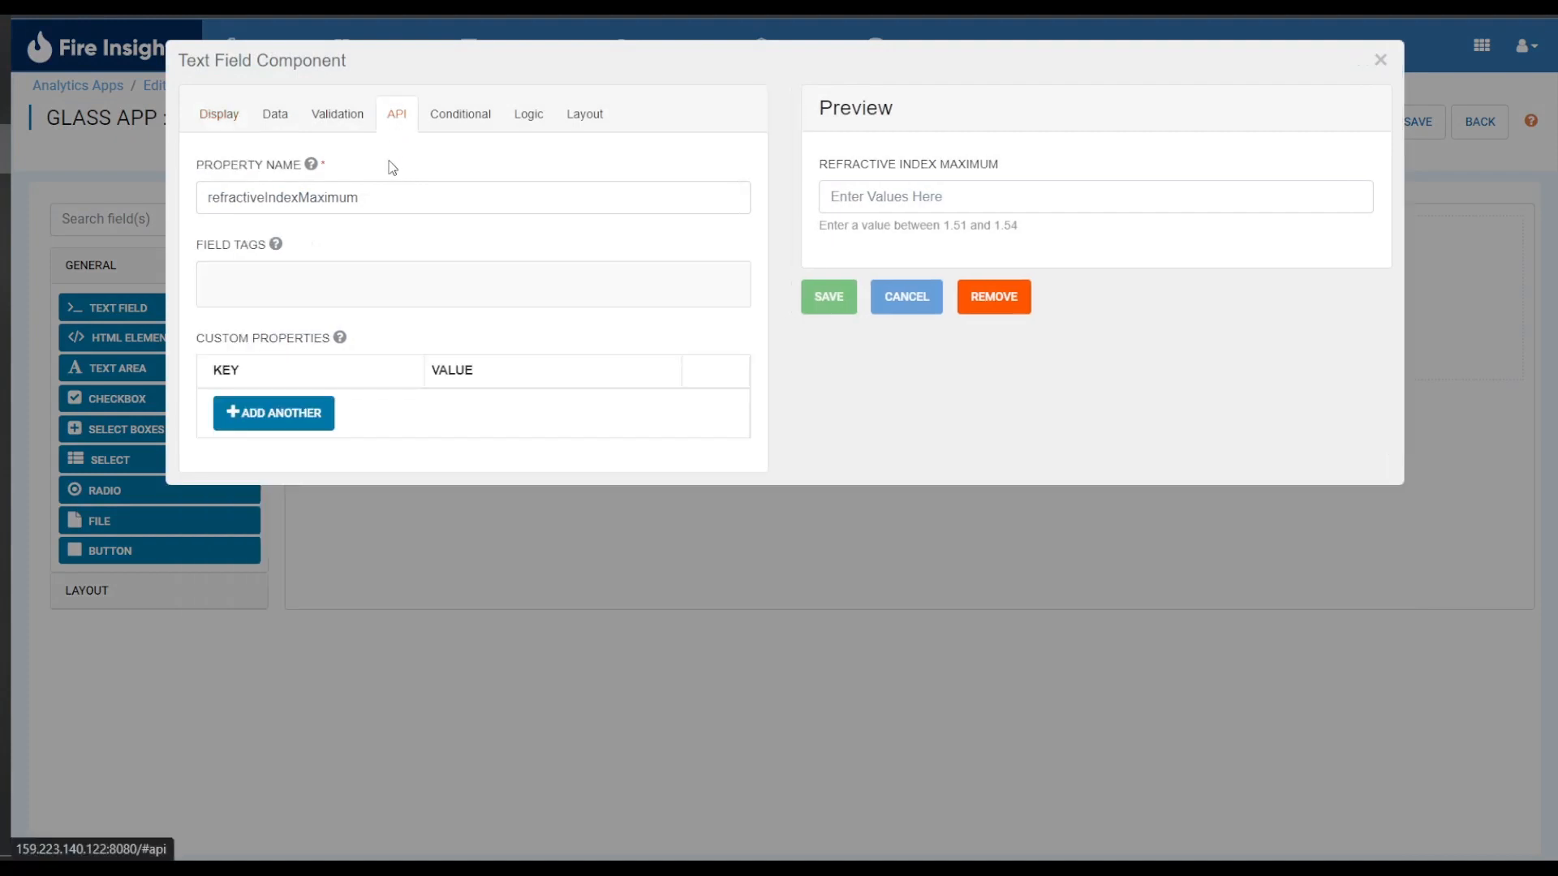
click(393, 197)
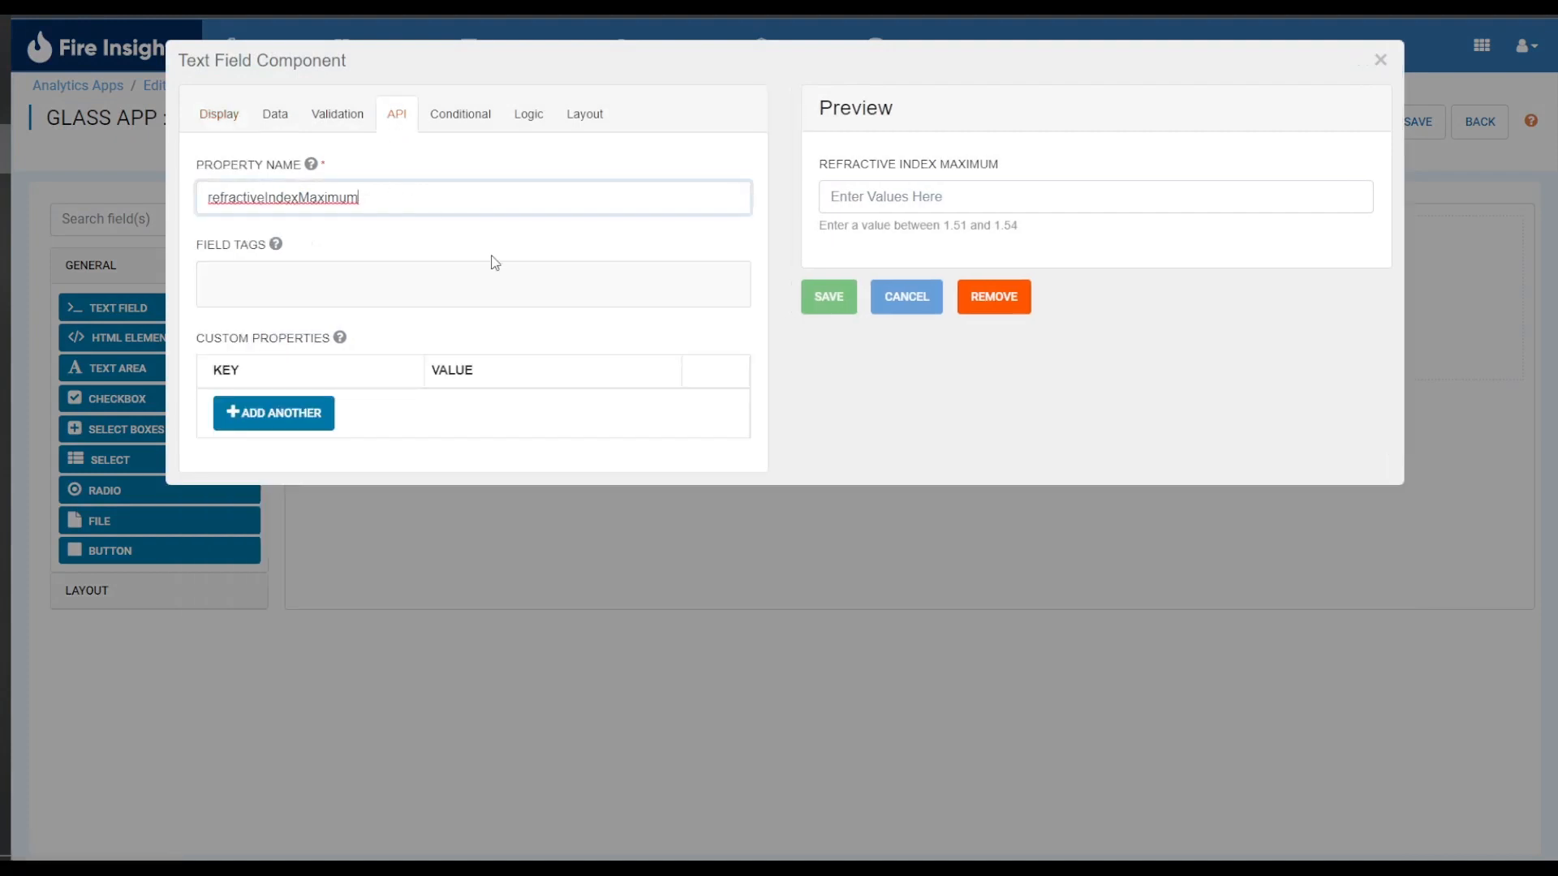
drag(380, 200, 297, 213)
key(BackSpace)
click(826, 303)
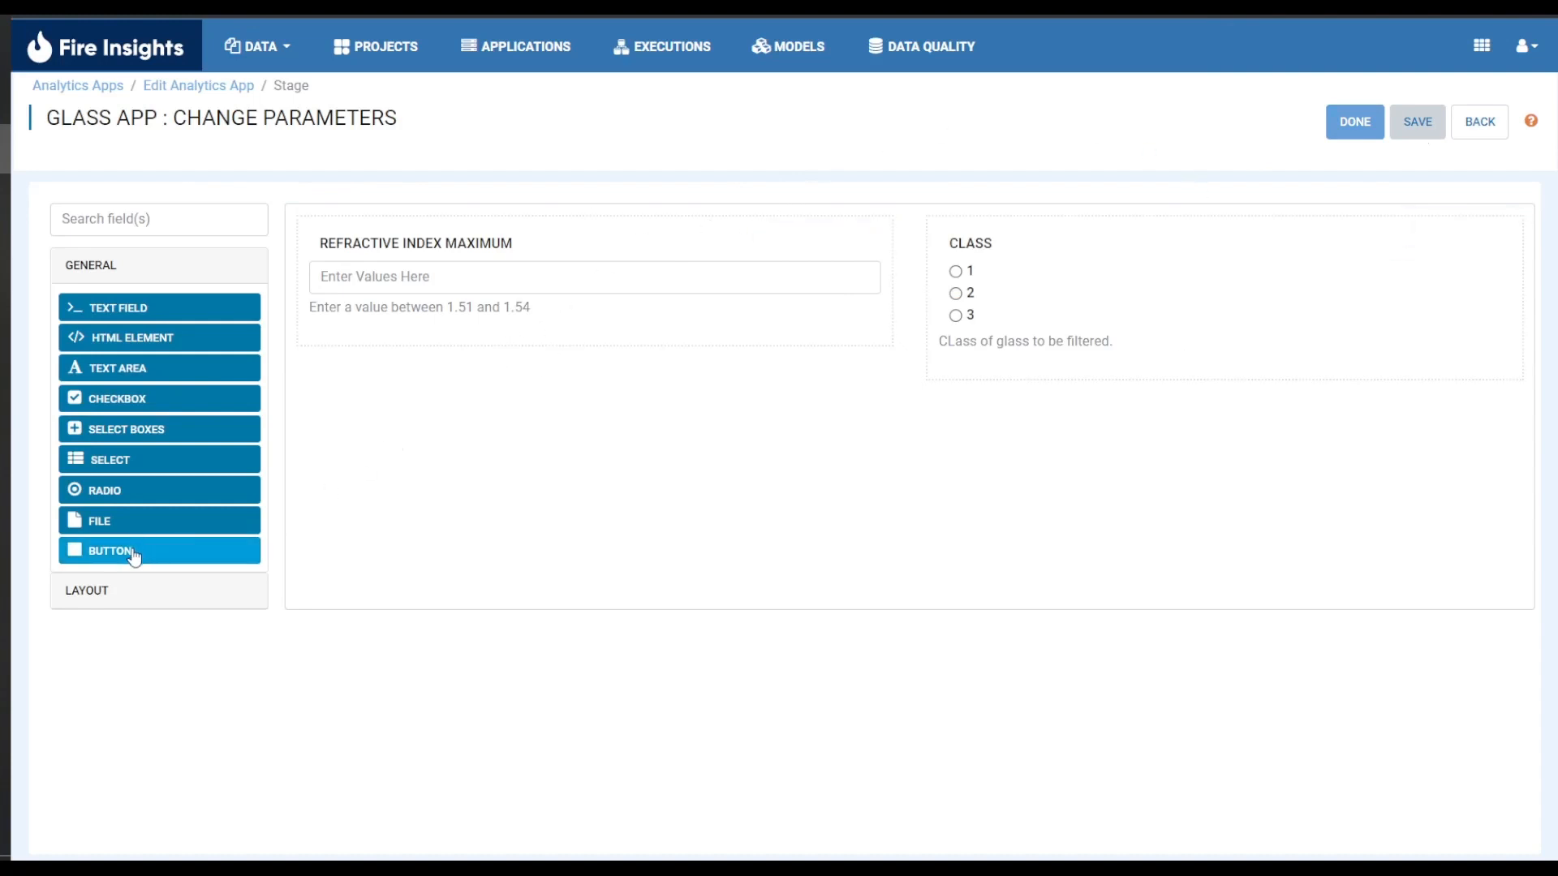
Step: Add a button component to the form below the two columns and label it "Execute"
drag(135, 557, 631, 391)
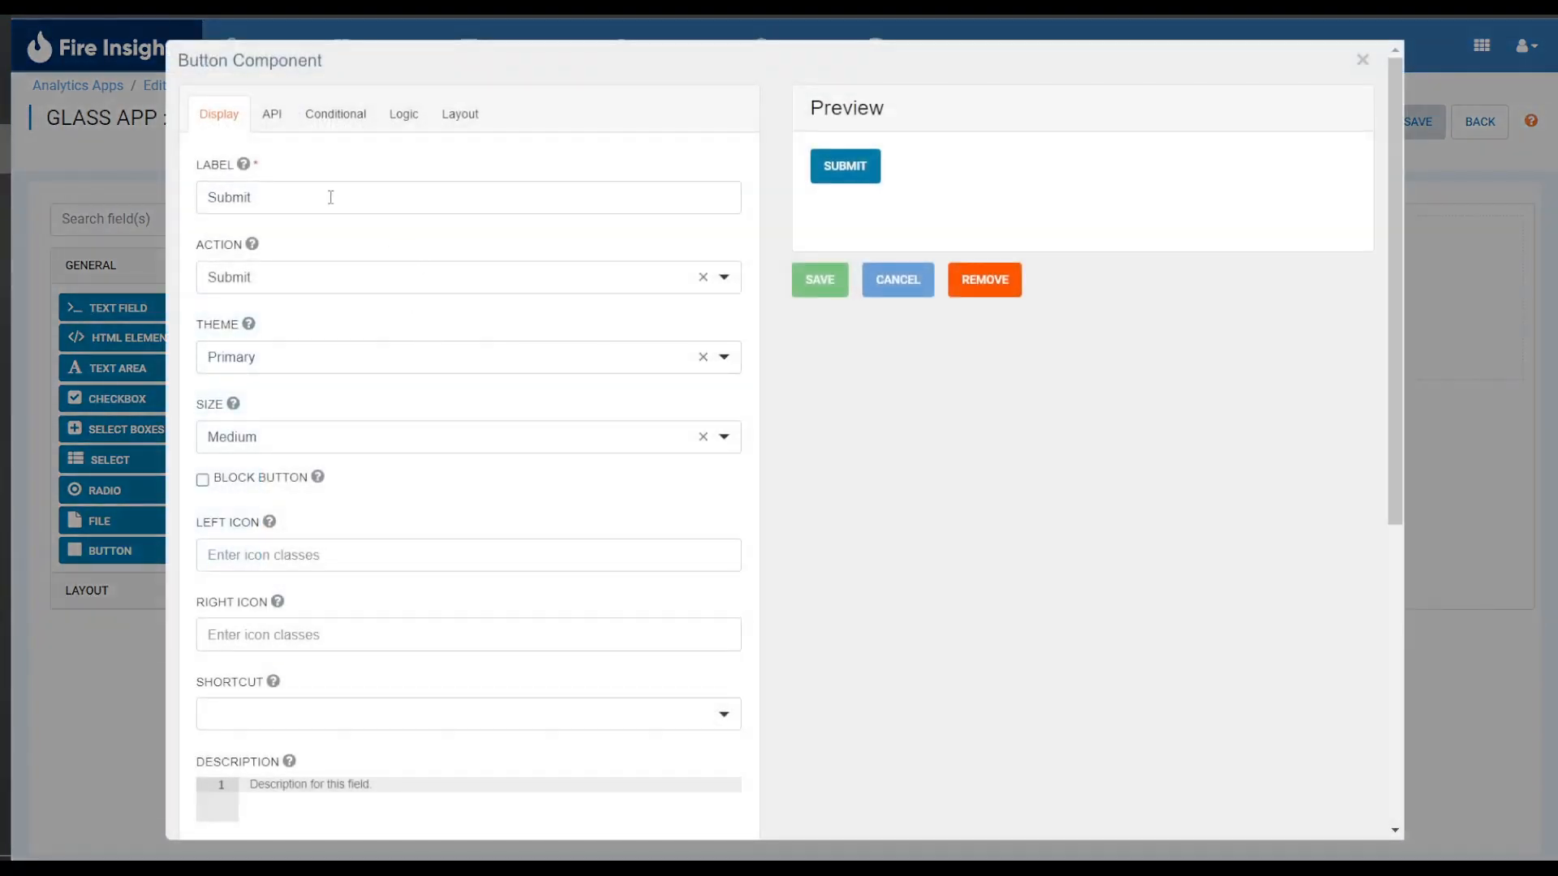
double_click(331, 197)
text(E)
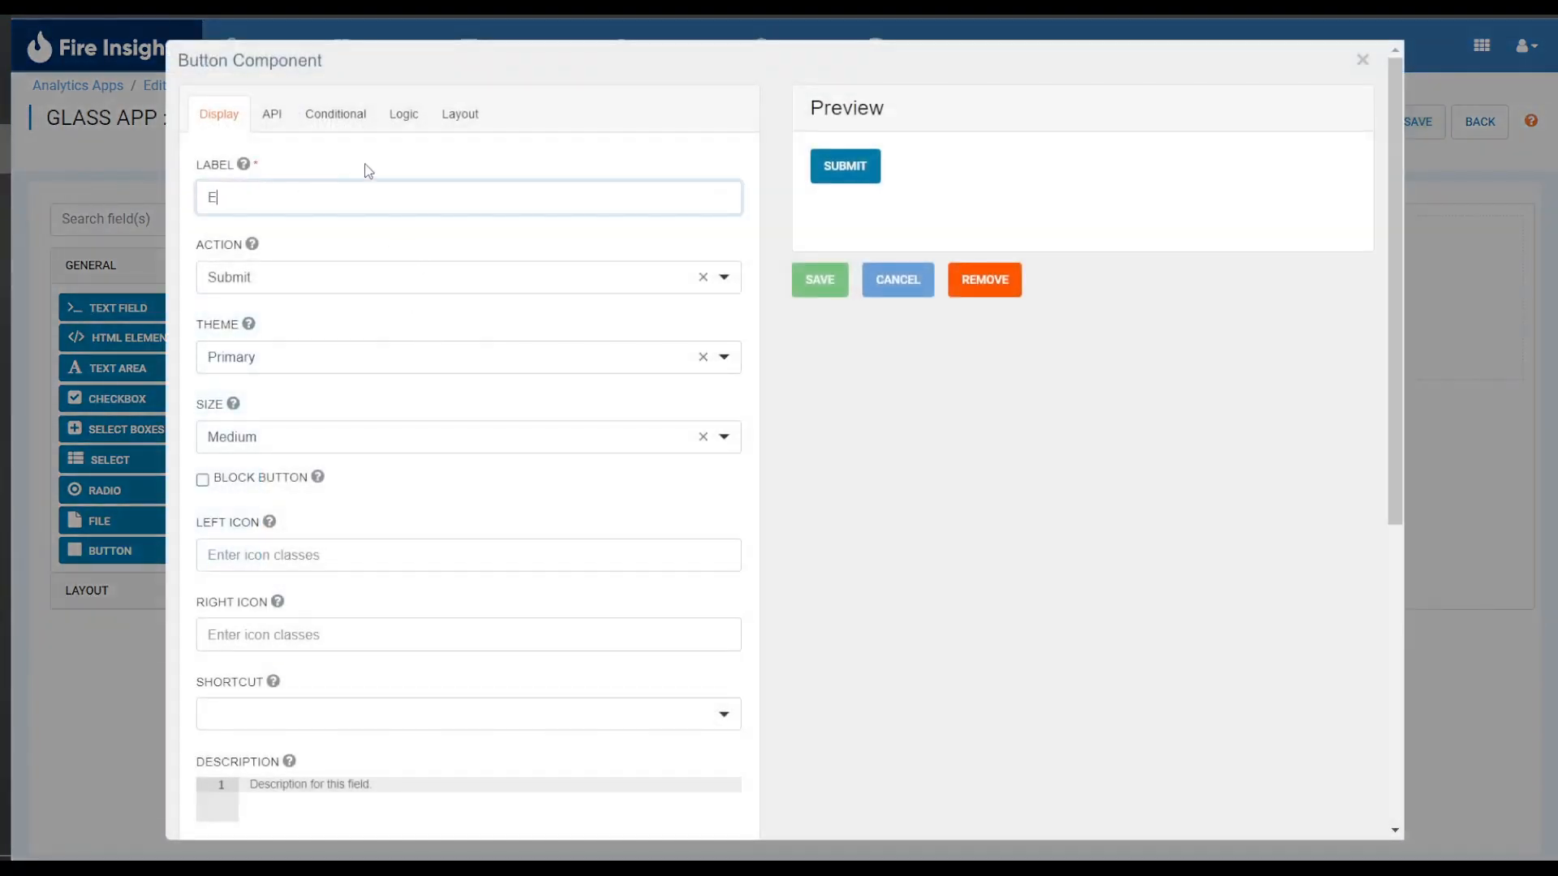
text(xecute)
Step: Set the Execute button's action to Event with the button event "execute", and save the component
click(724, 282)
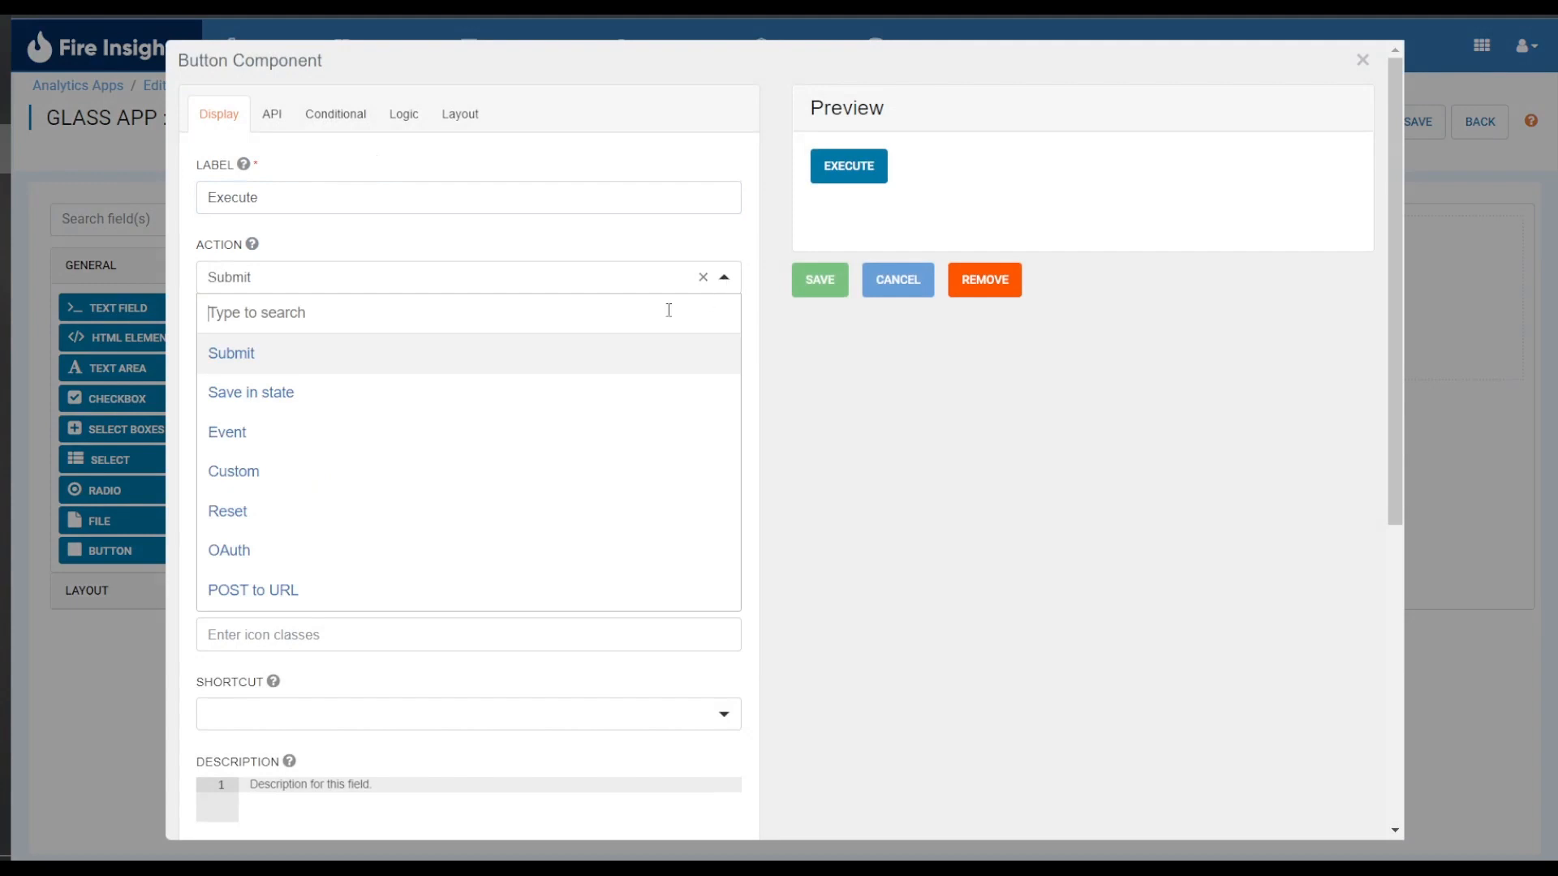
click(470, 442)
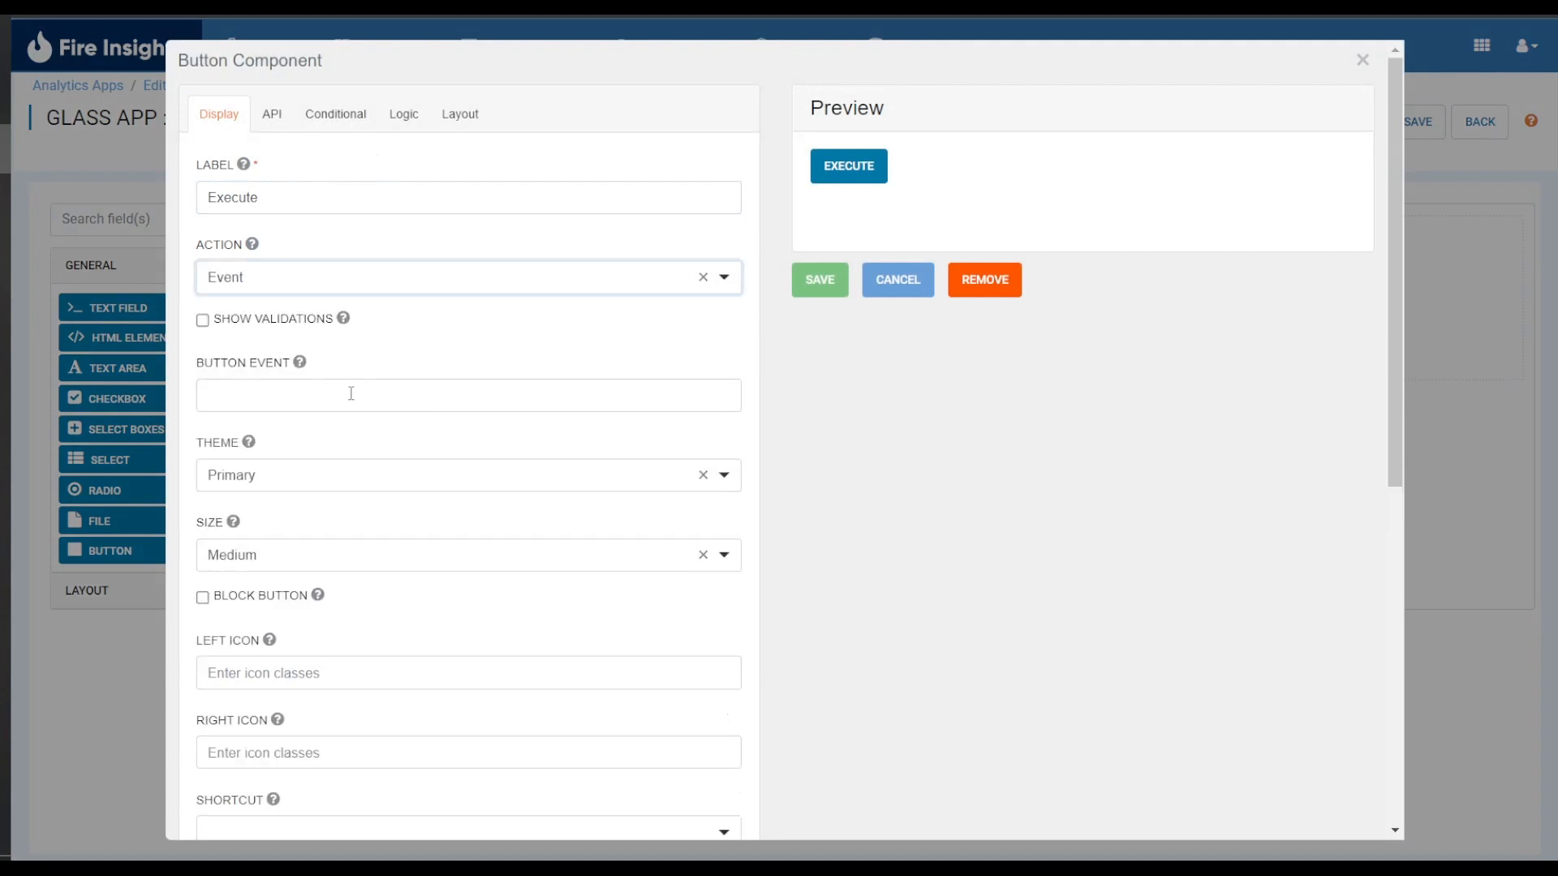
click(348, 393)
text(execute)
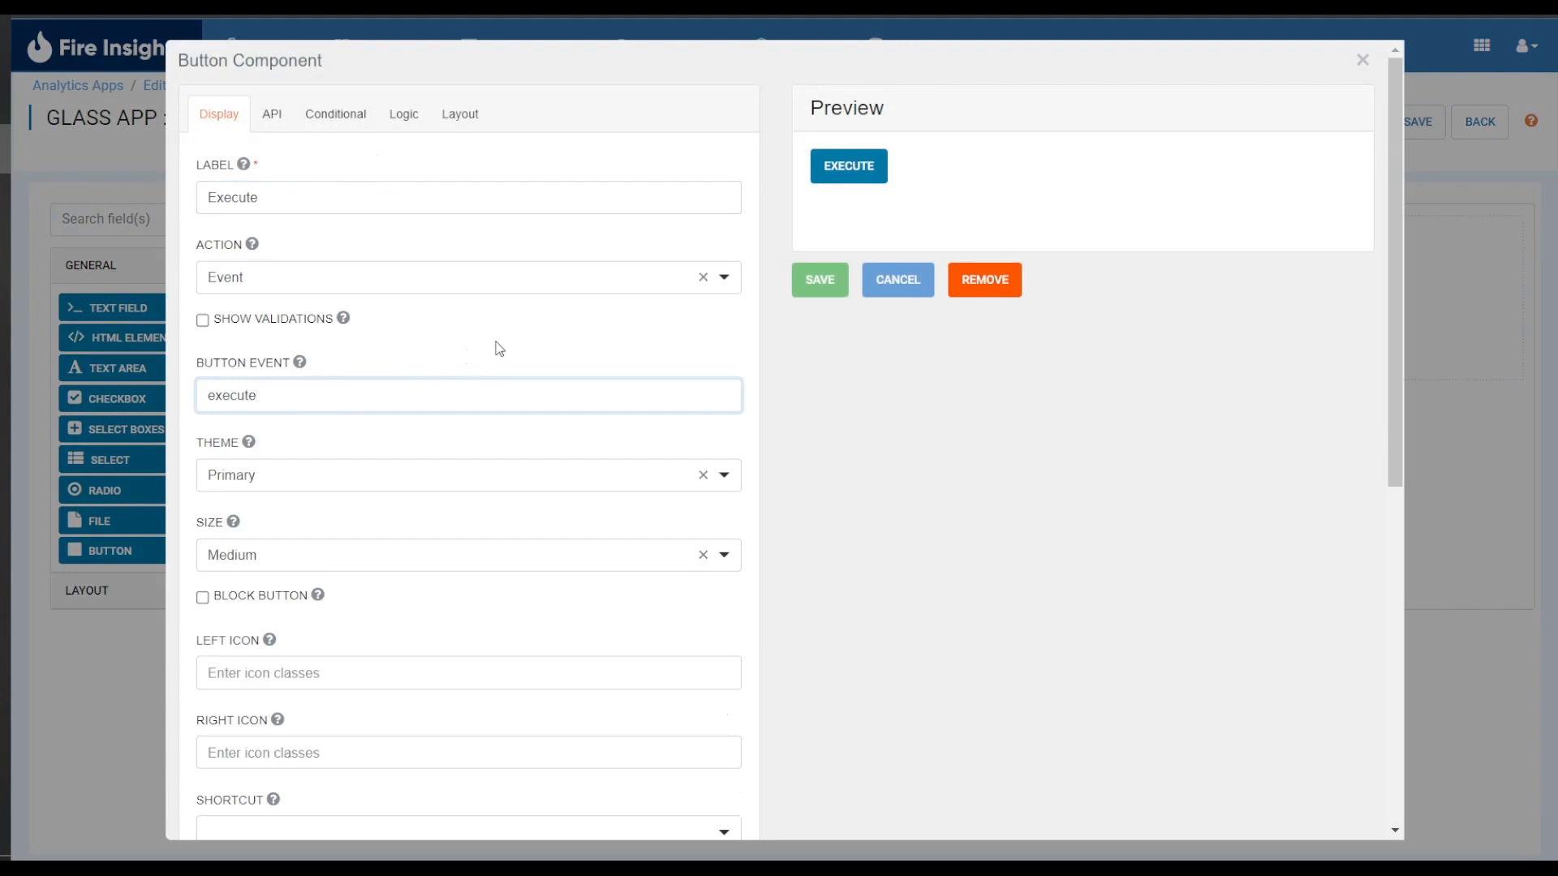
click(774, 333)
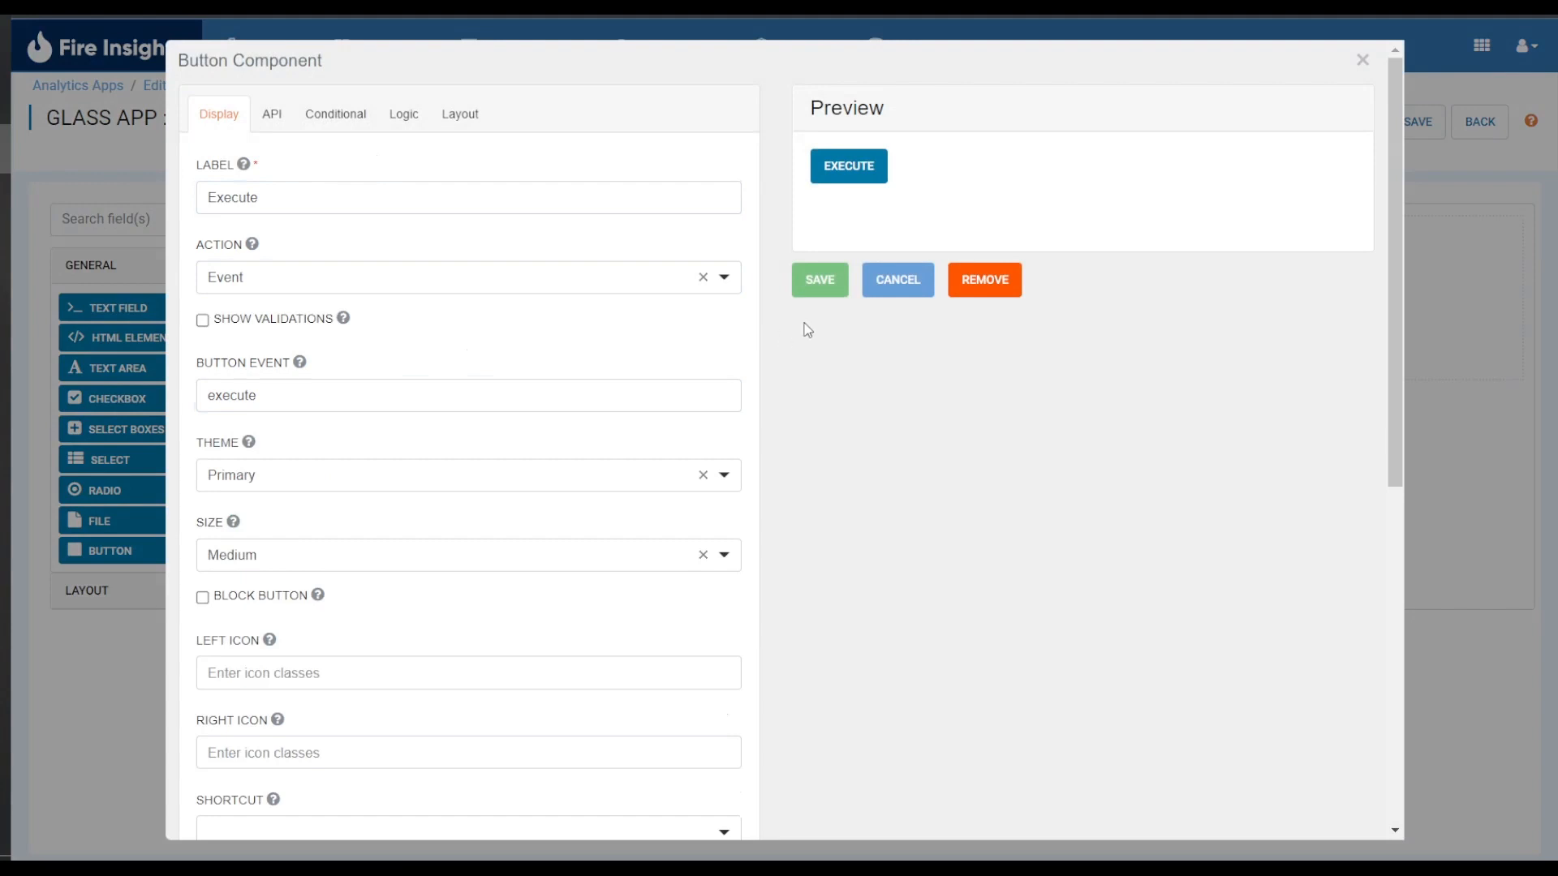
click(816, 281)
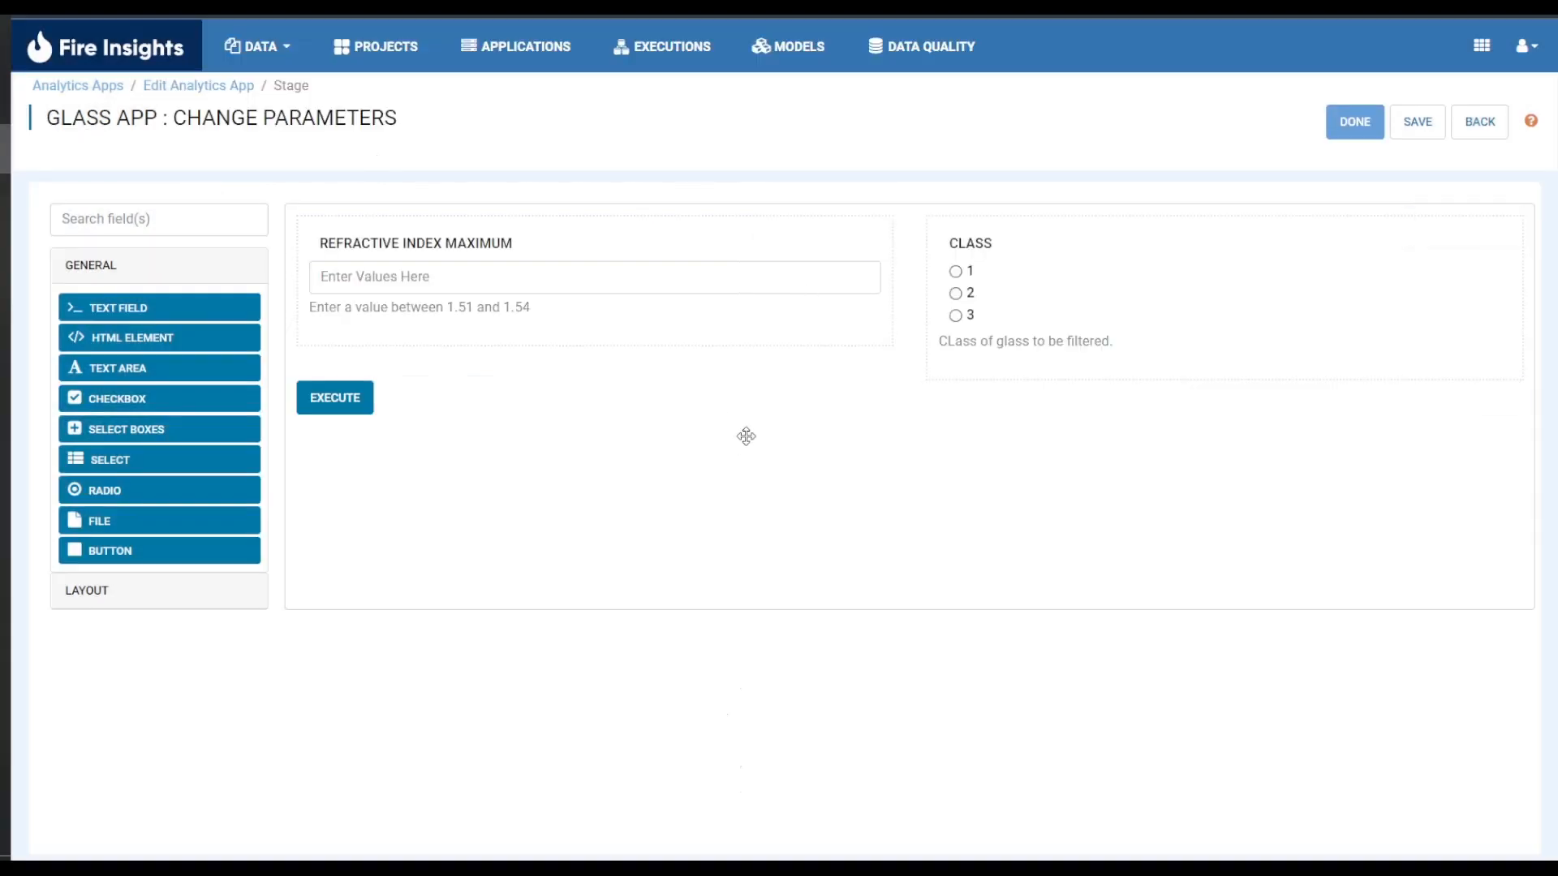
Step: Save and close the Change Parameters form, and save the Glass App analytics application
click(1420, 137)
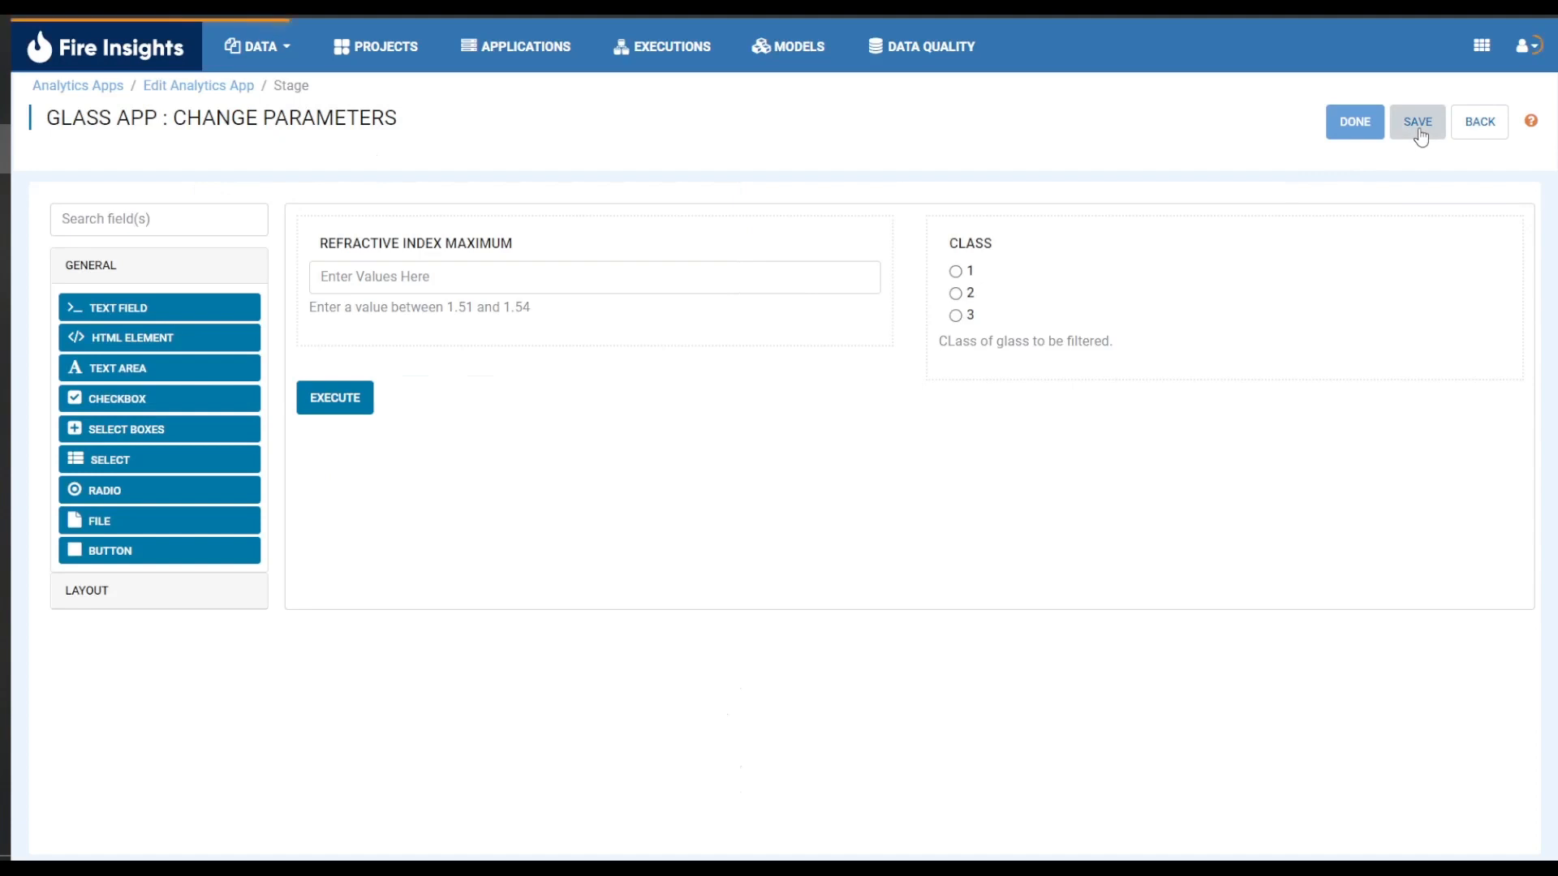
click(1353, 134)
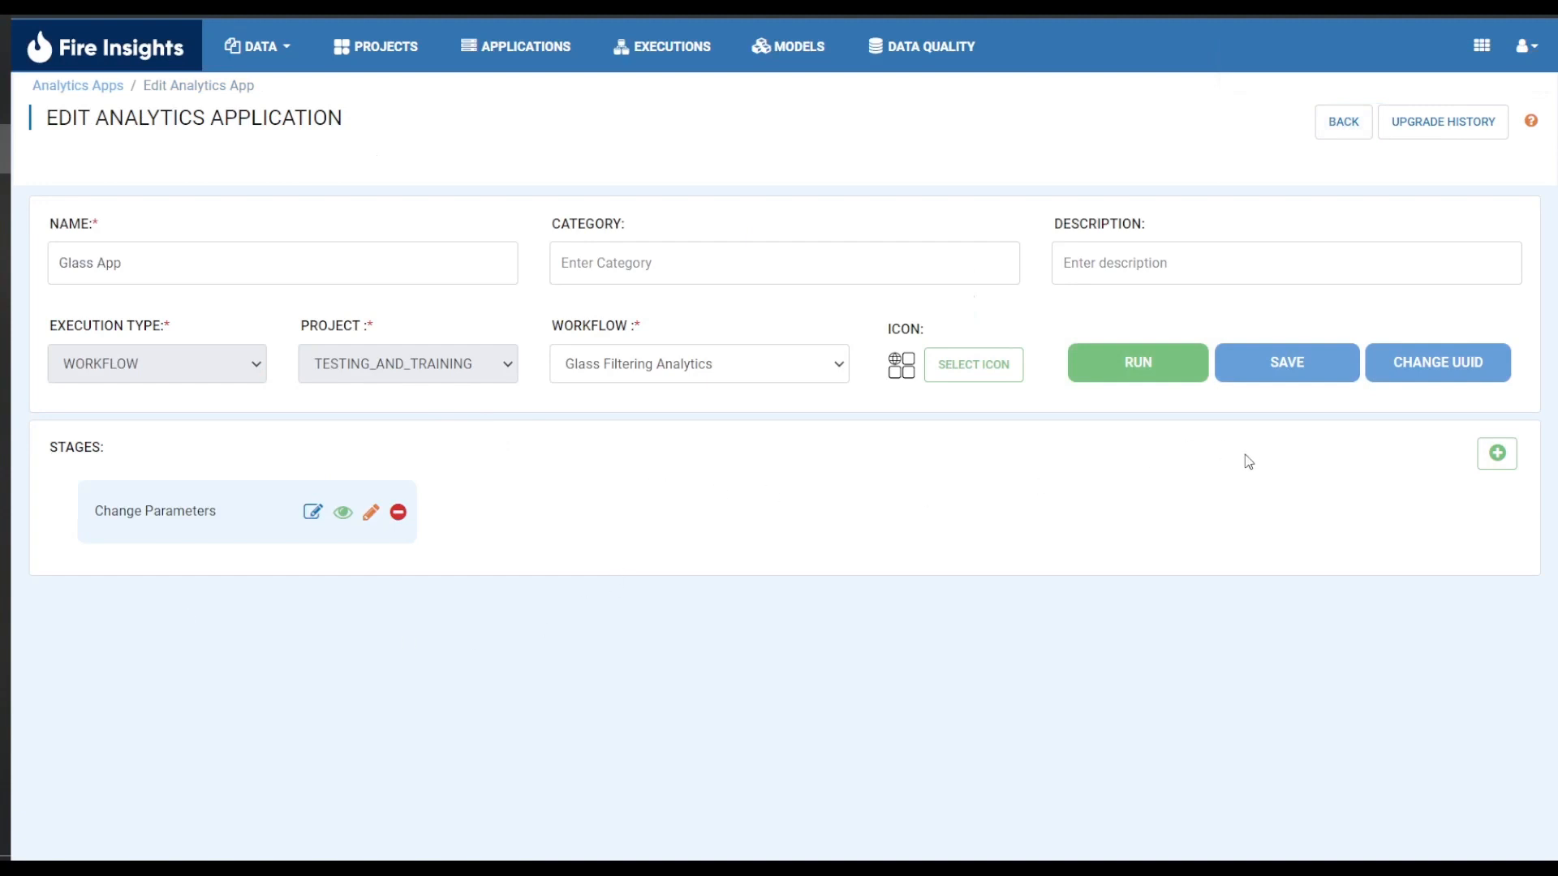
click(1299, 370)
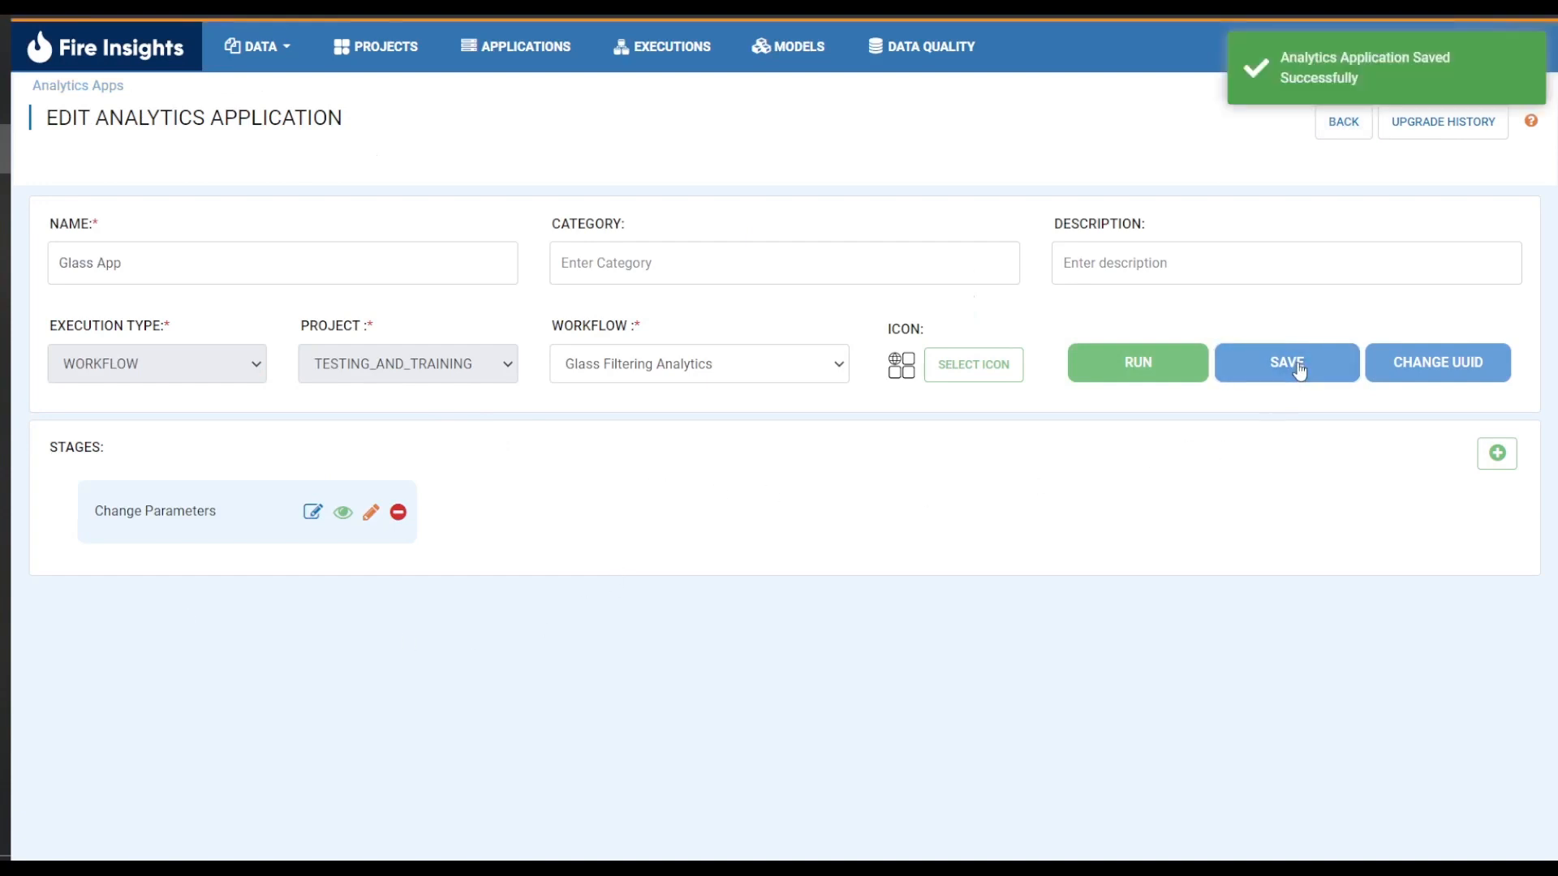
Step: Run the Glass App and execute it with a Refractive Index Maximum of 1.52 and Class 2
click(1163, 370)
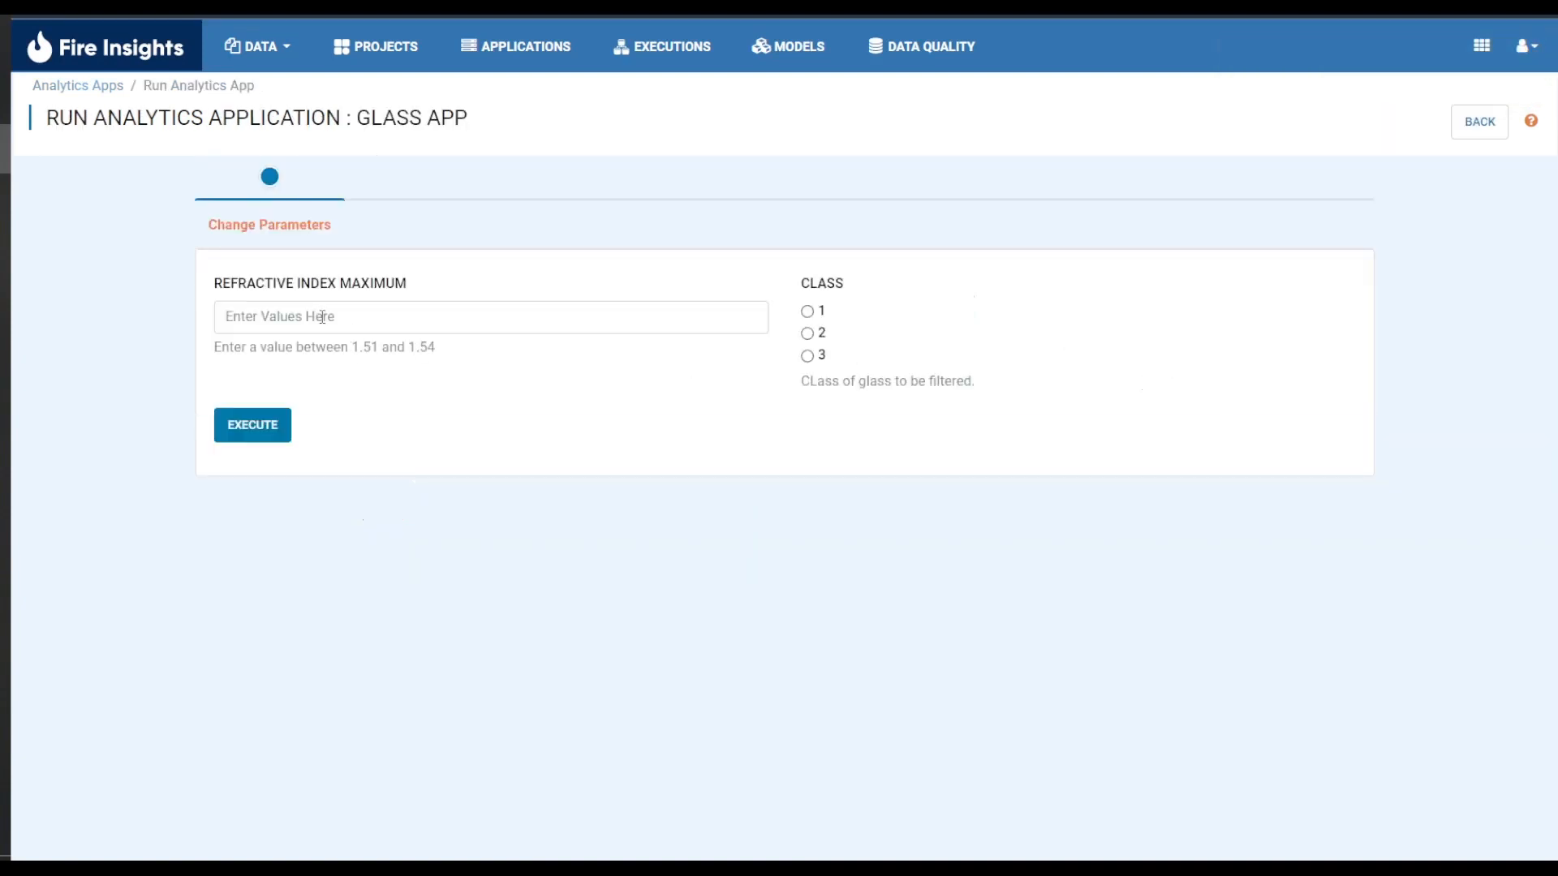
click(322, 317)
text(1.)
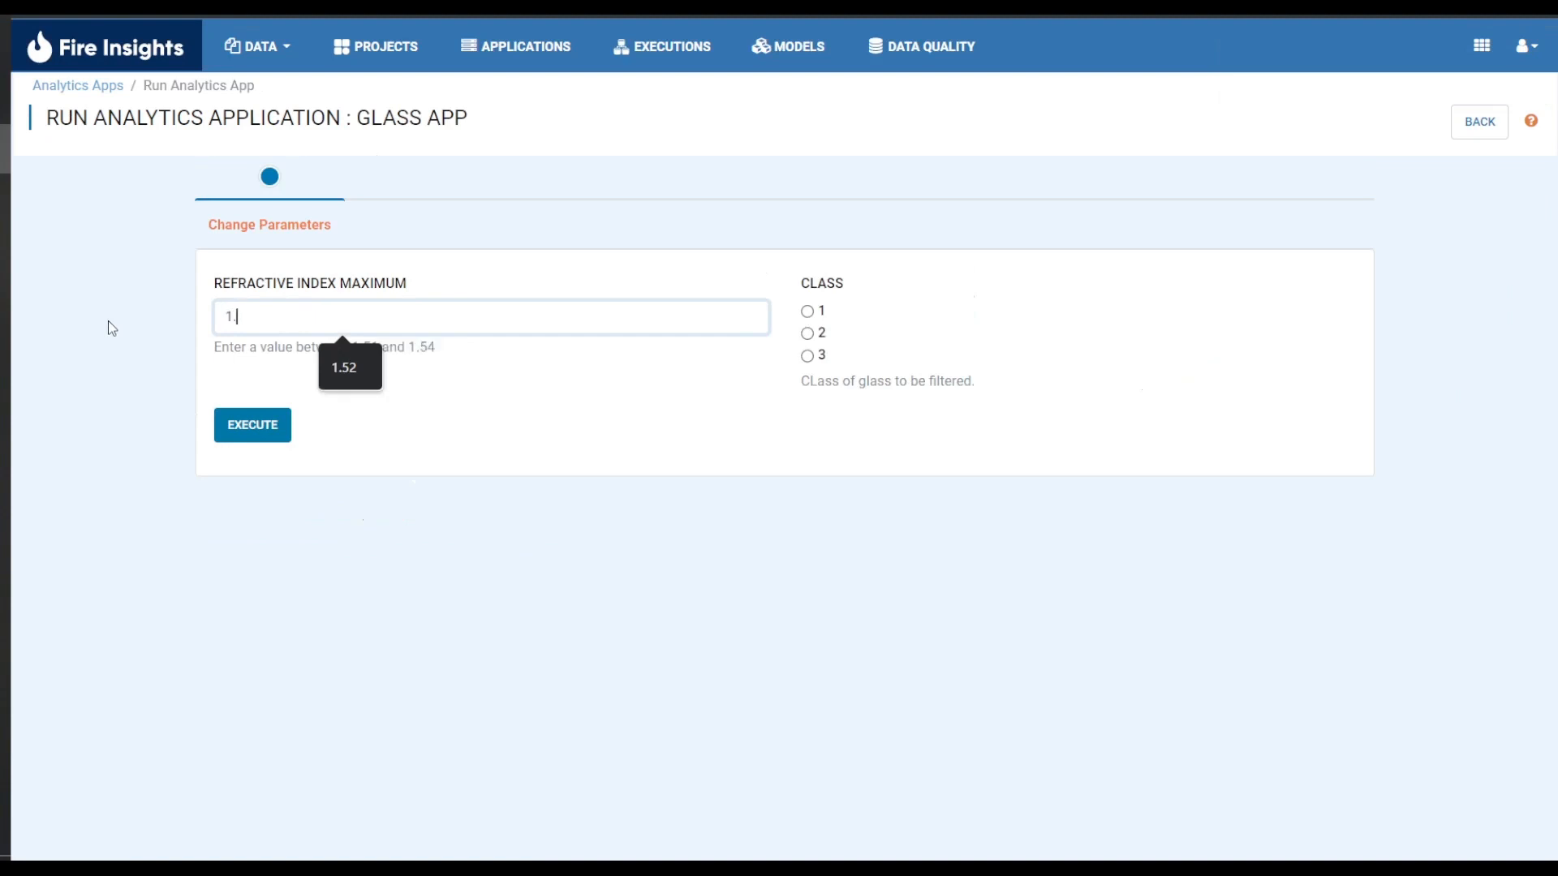
text(52)
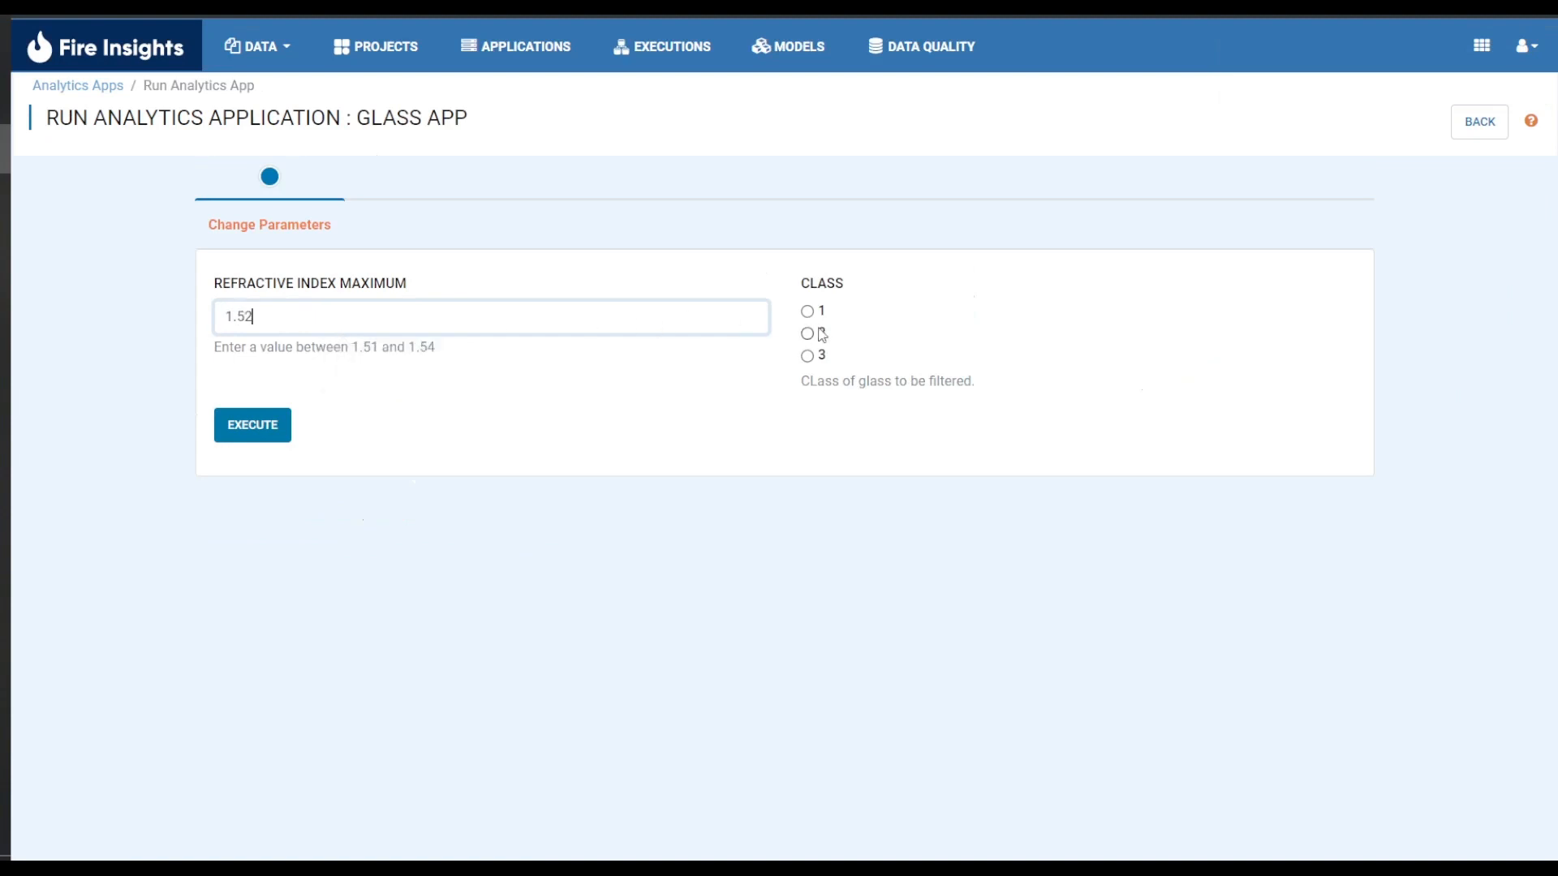
click(807, 334)
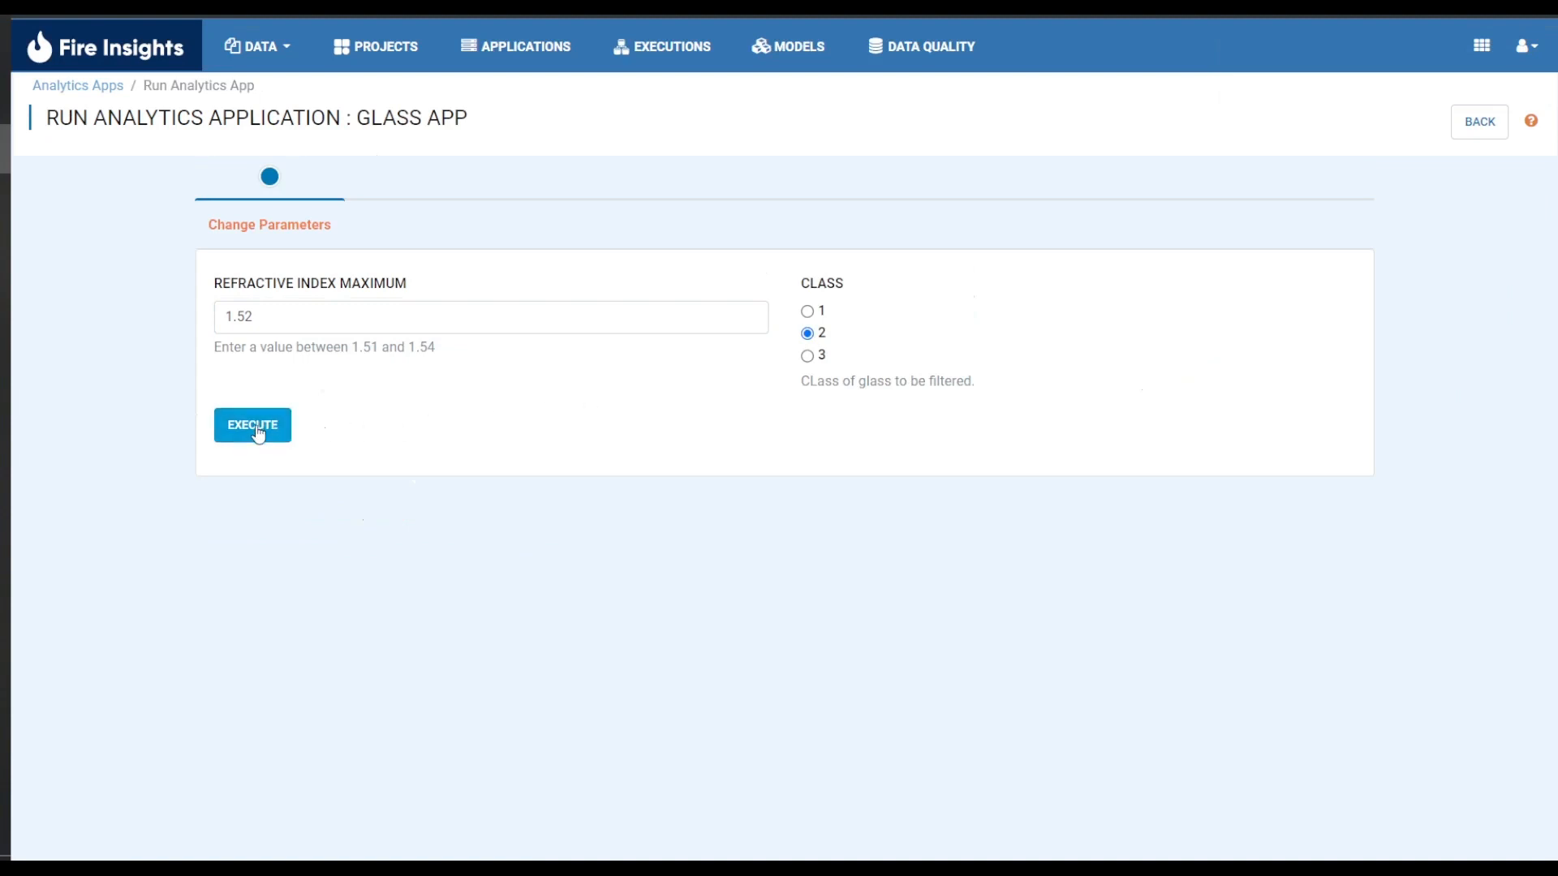
click(256, 430)
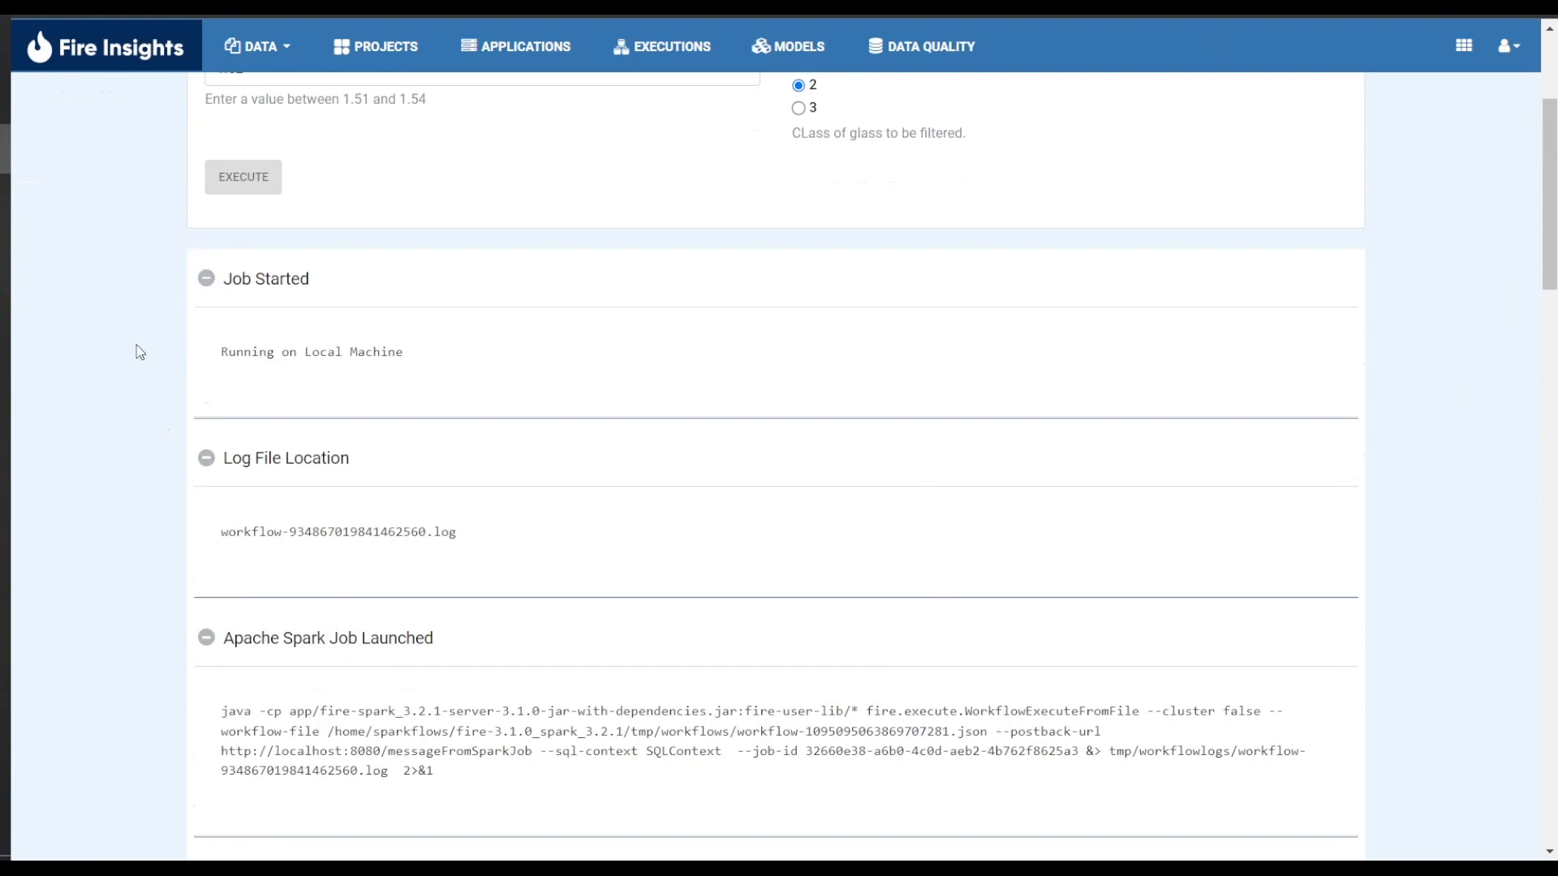
Step: Examine the Summary table in the execution output, checking the maximum refractive index
scroll(140, 352, down, 20)
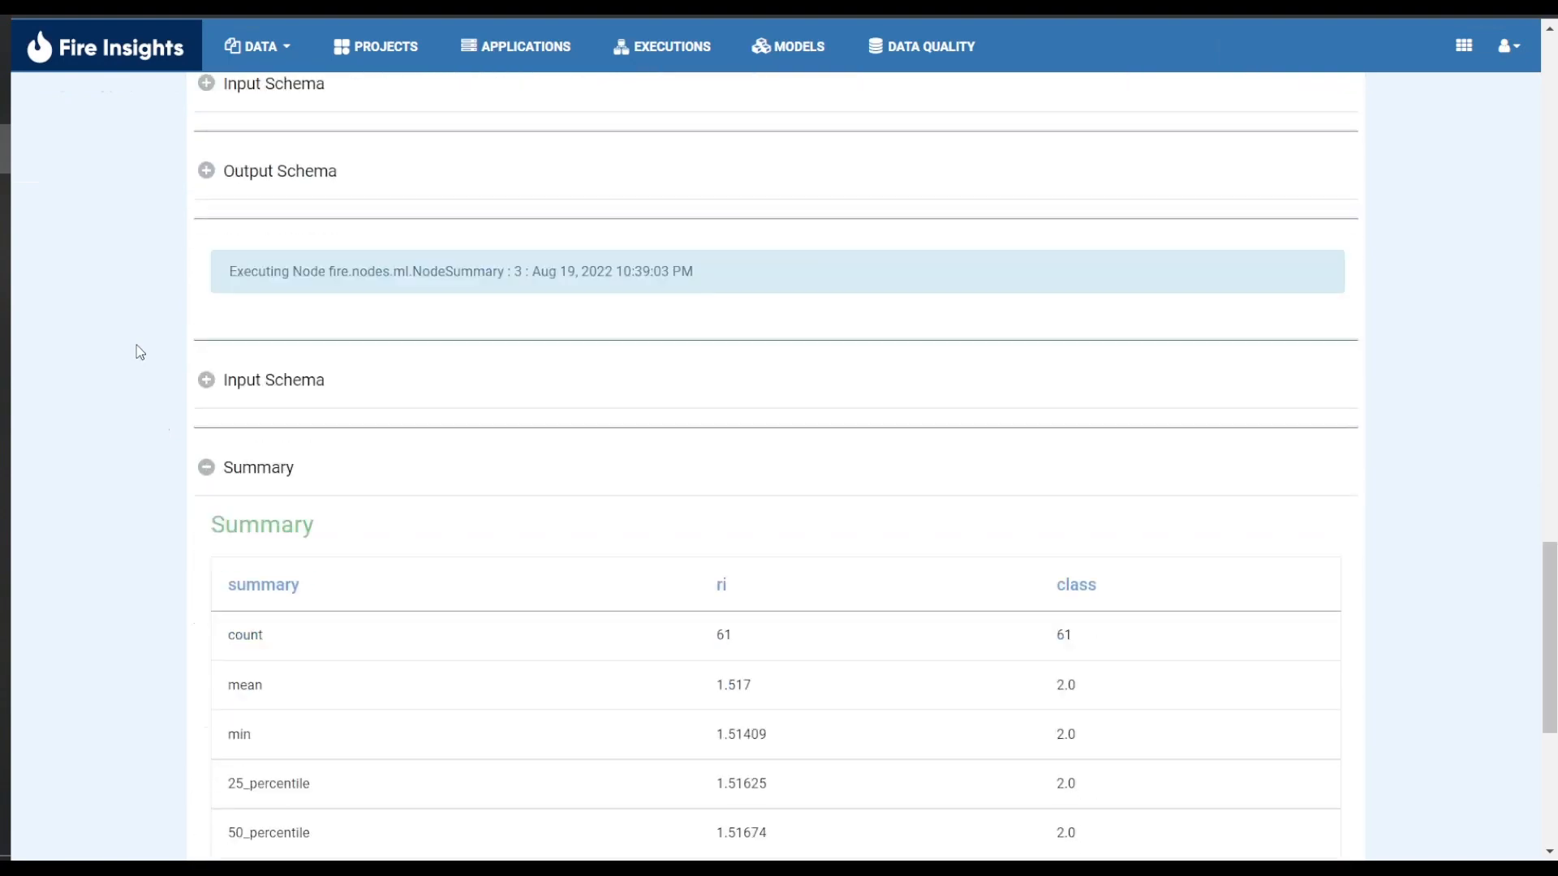
scroll(139, 352, down, 5)
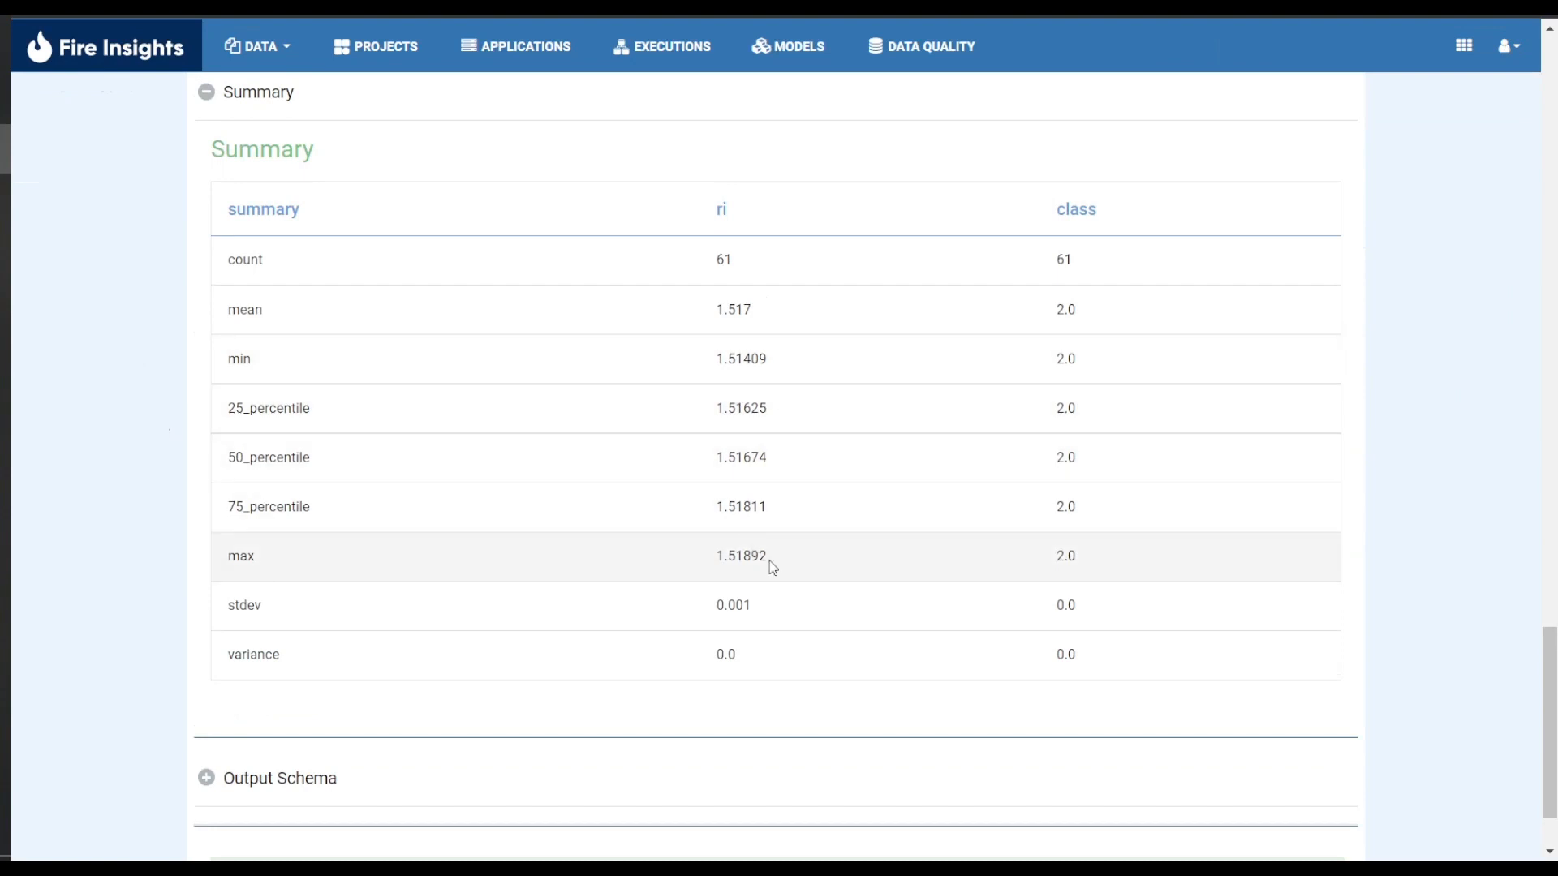
drag(767, 558, 699, 557)
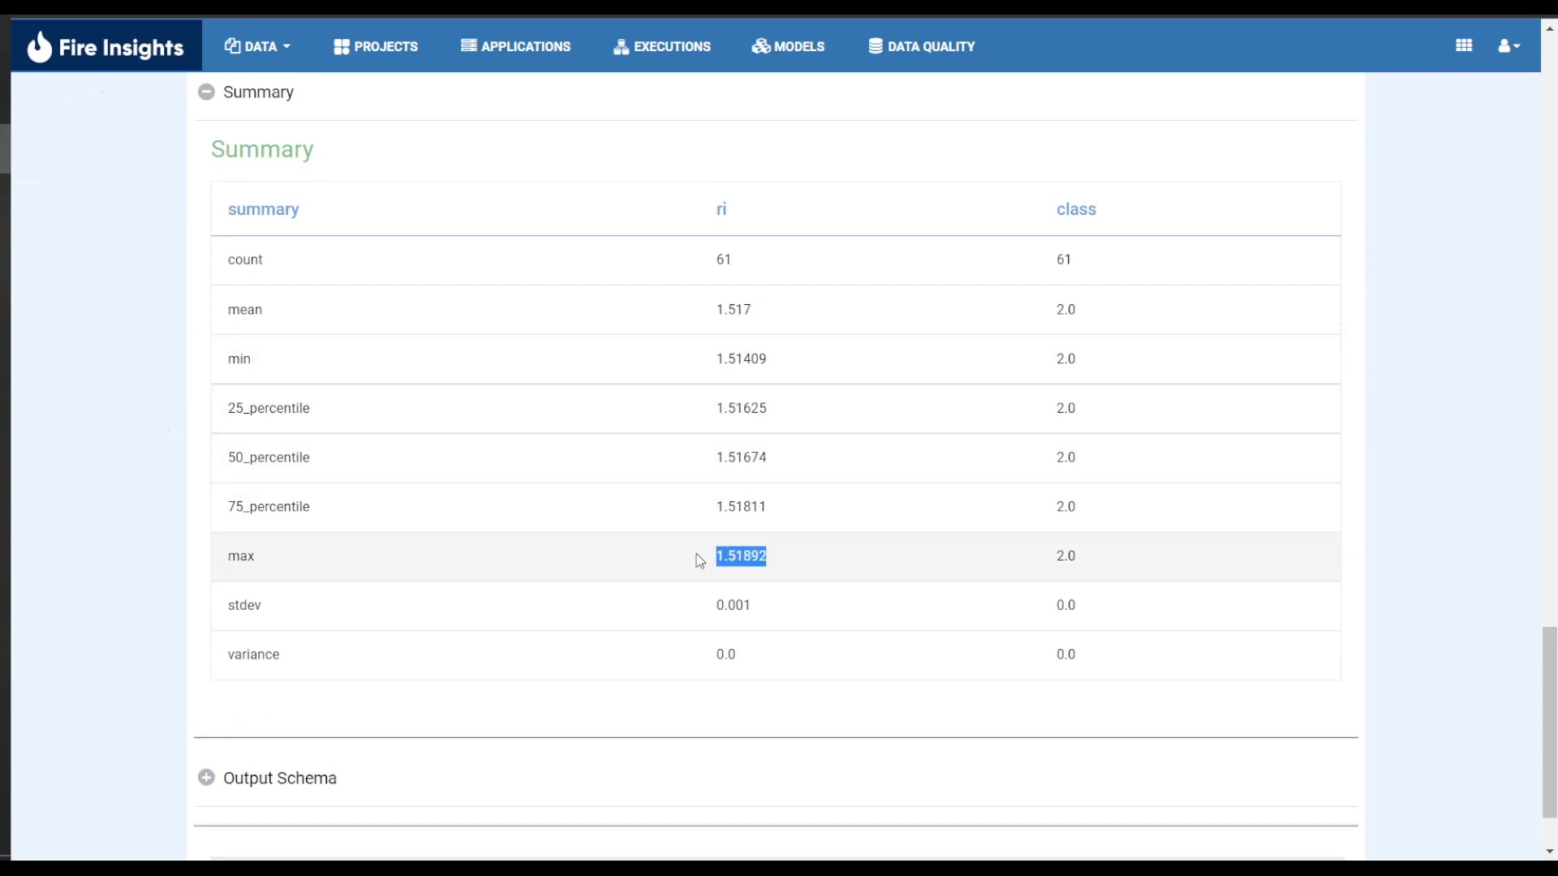
click(934, 557)
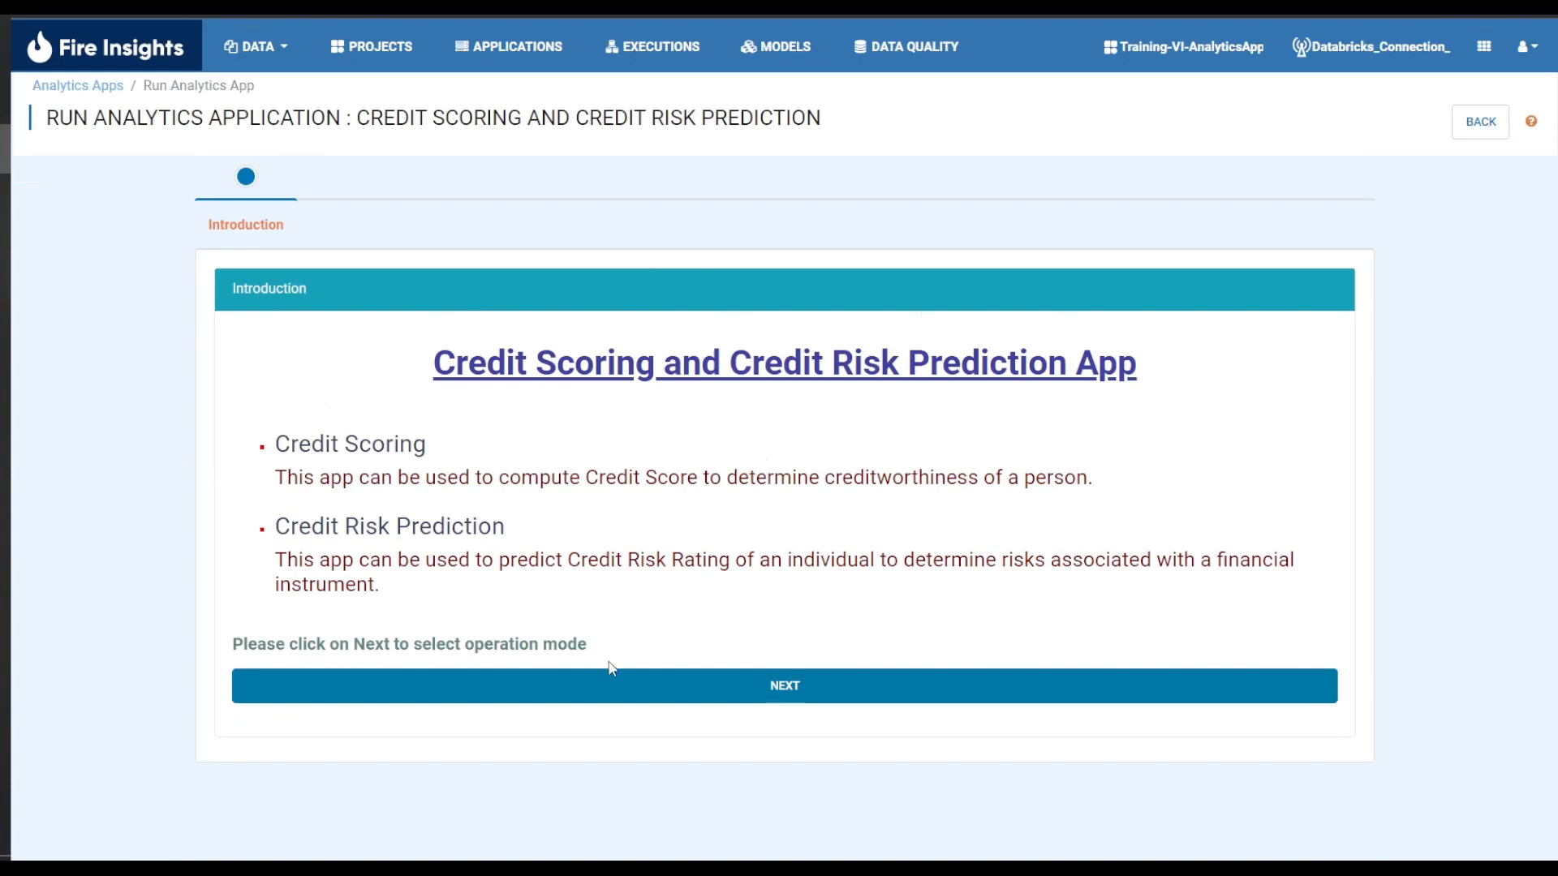
Step: In the Credit Scoring and Credit Risk Prediction app, choose Credit Risk Prediction as the operation and continue to Input Data
click(621, 686)
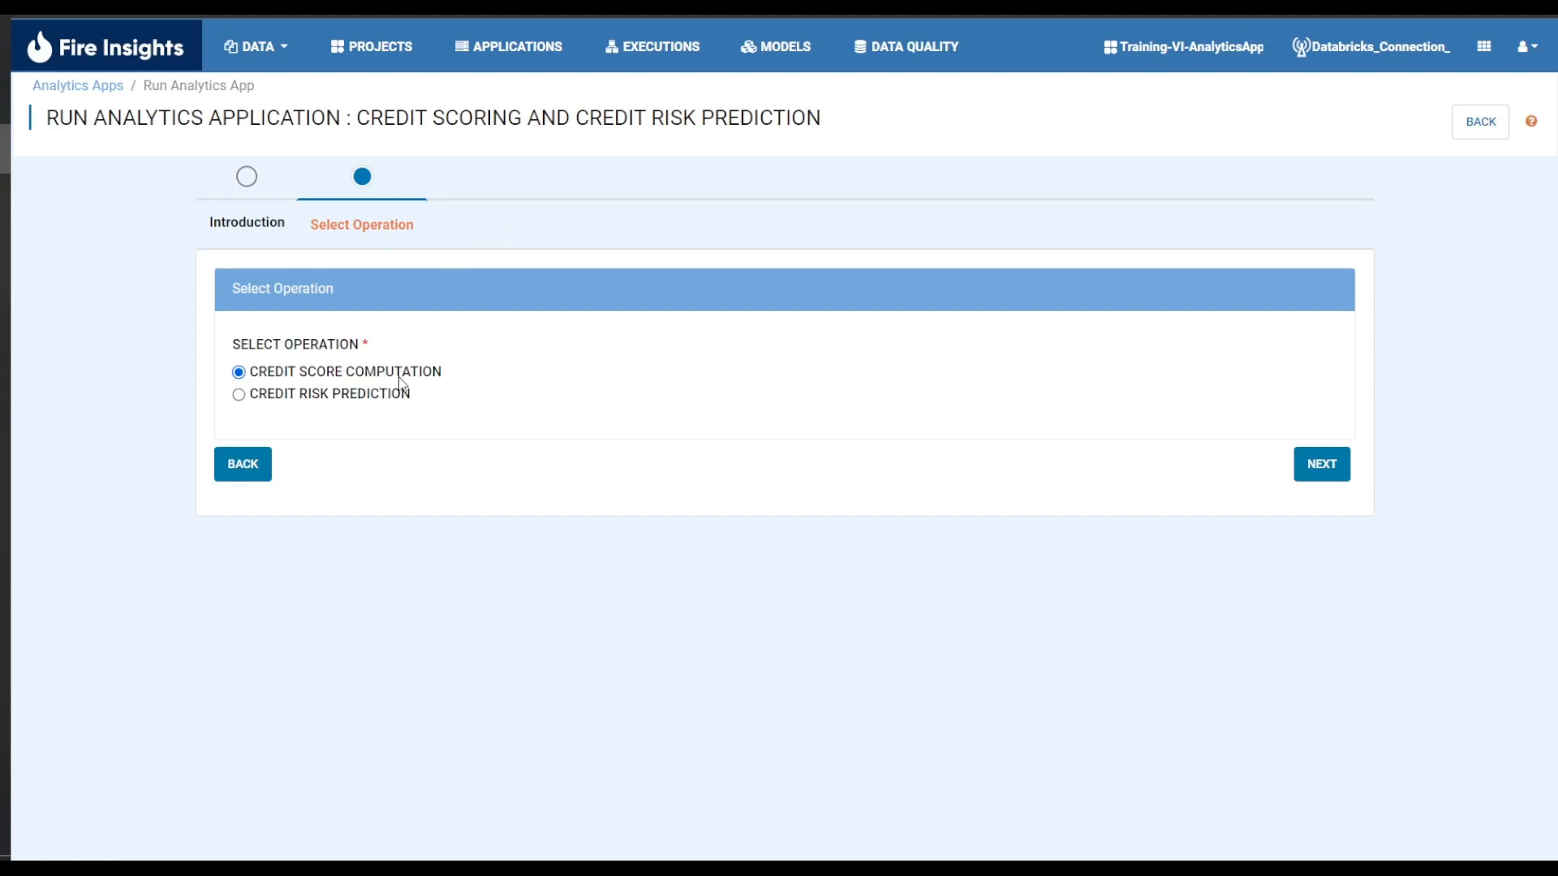
click(386, 396)
click(1312, 473)
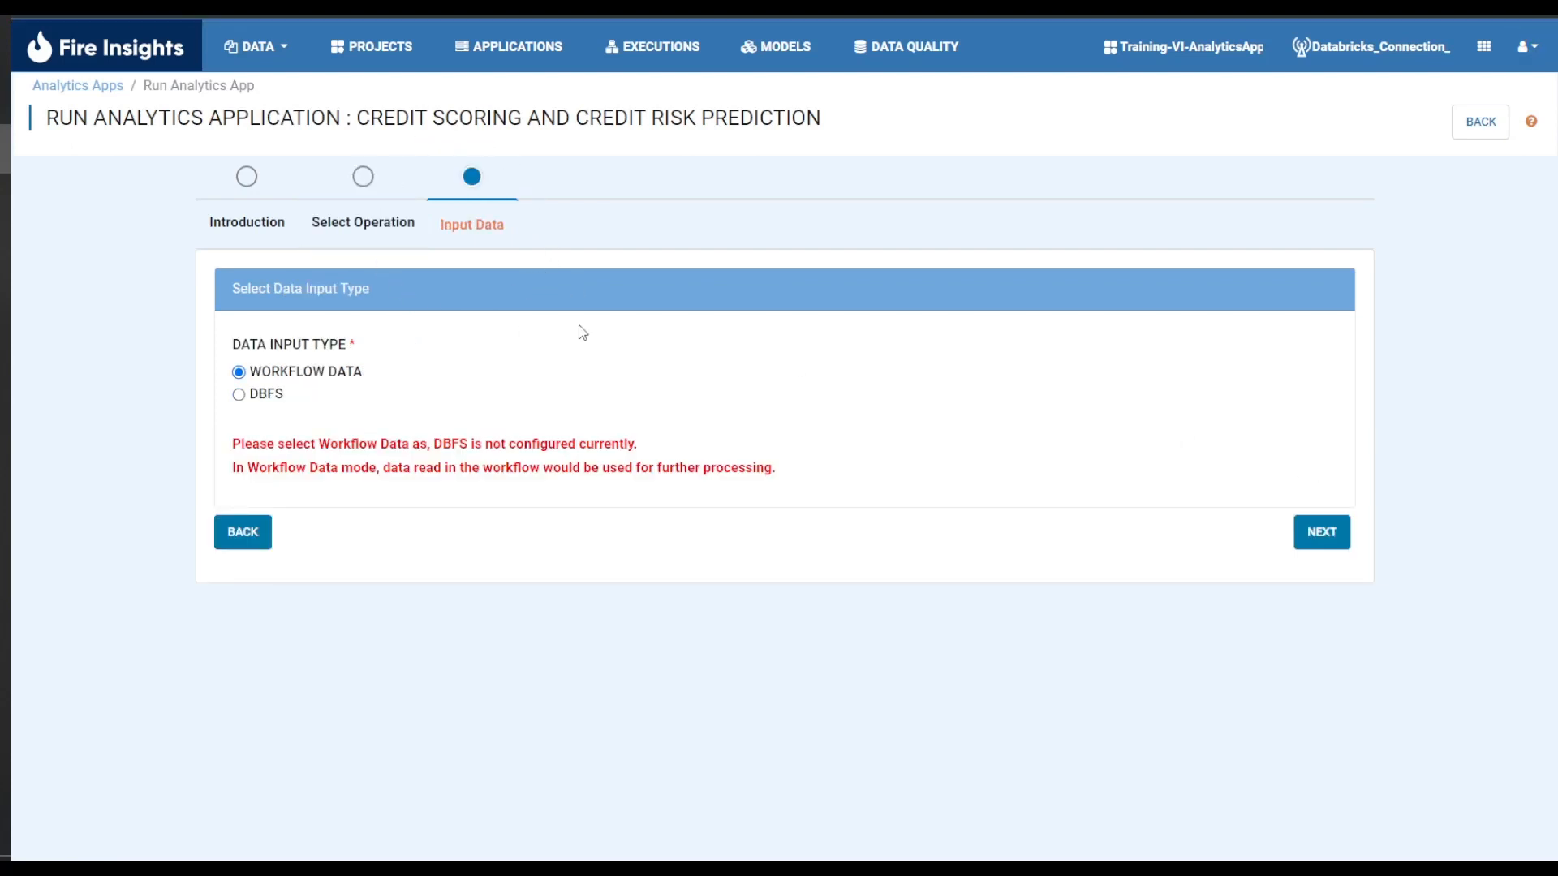
Step: Try the DBFS data input type to inspect its upload fields, and switch back to Workflow Data
click(270, 398)
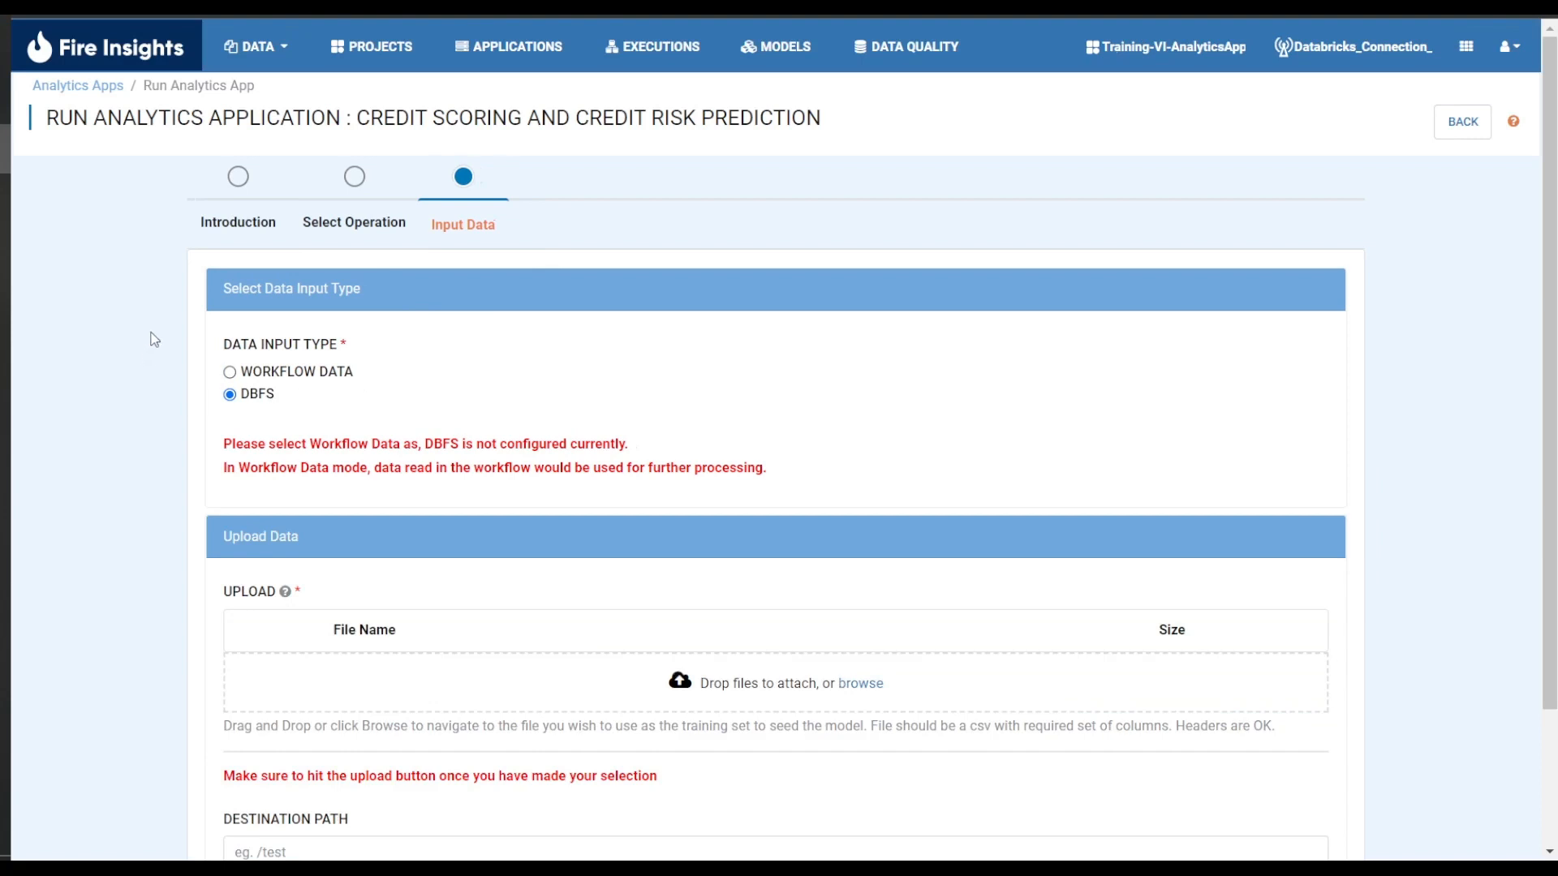
scroll(154, 339, down, 2)
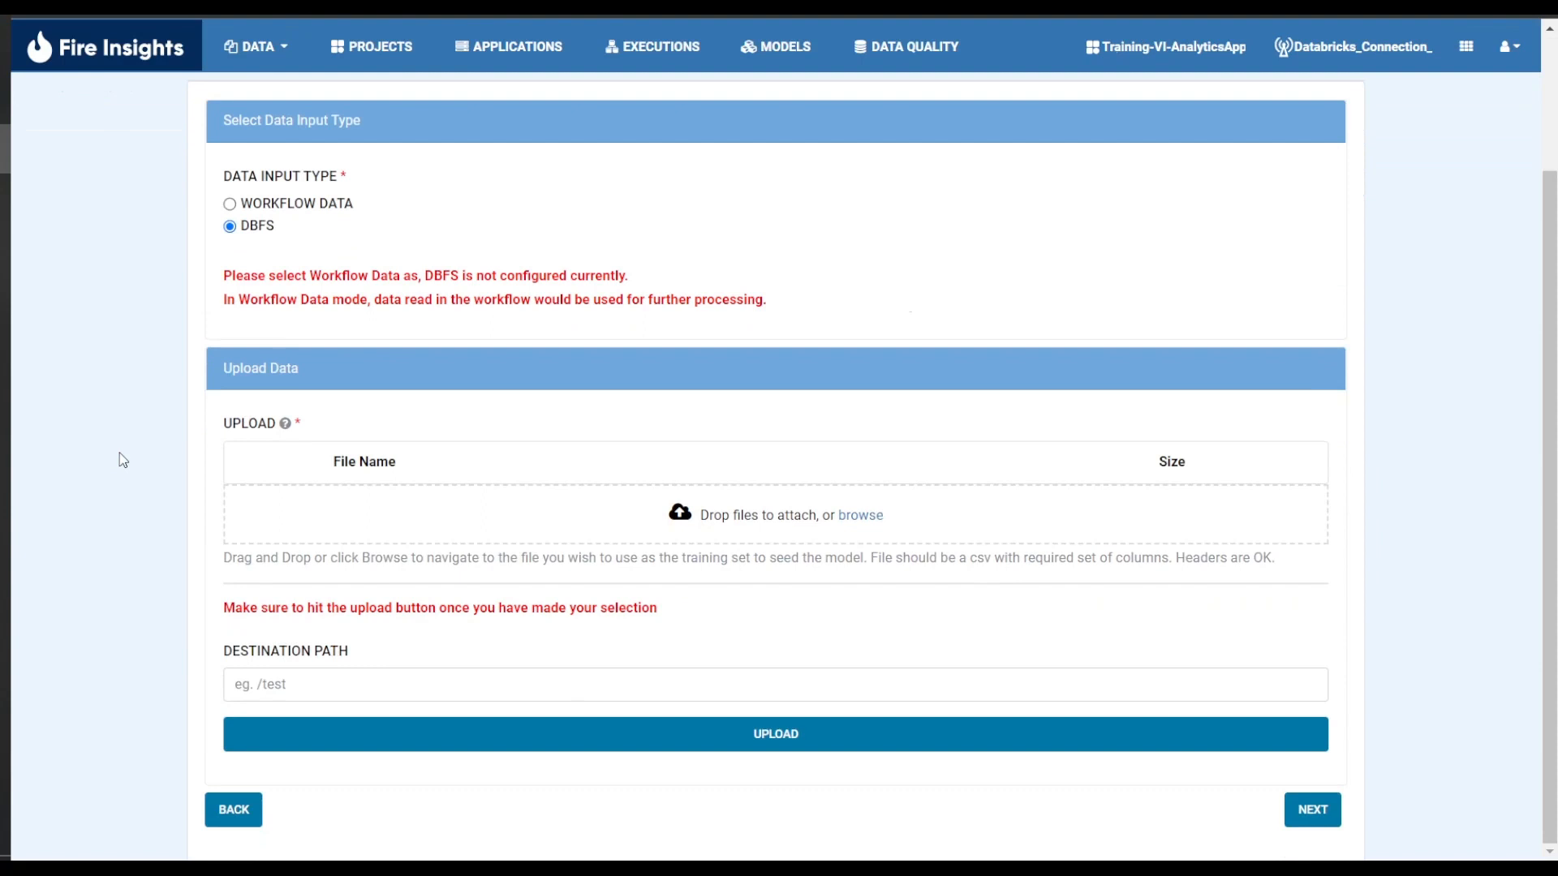
click(291, 205)
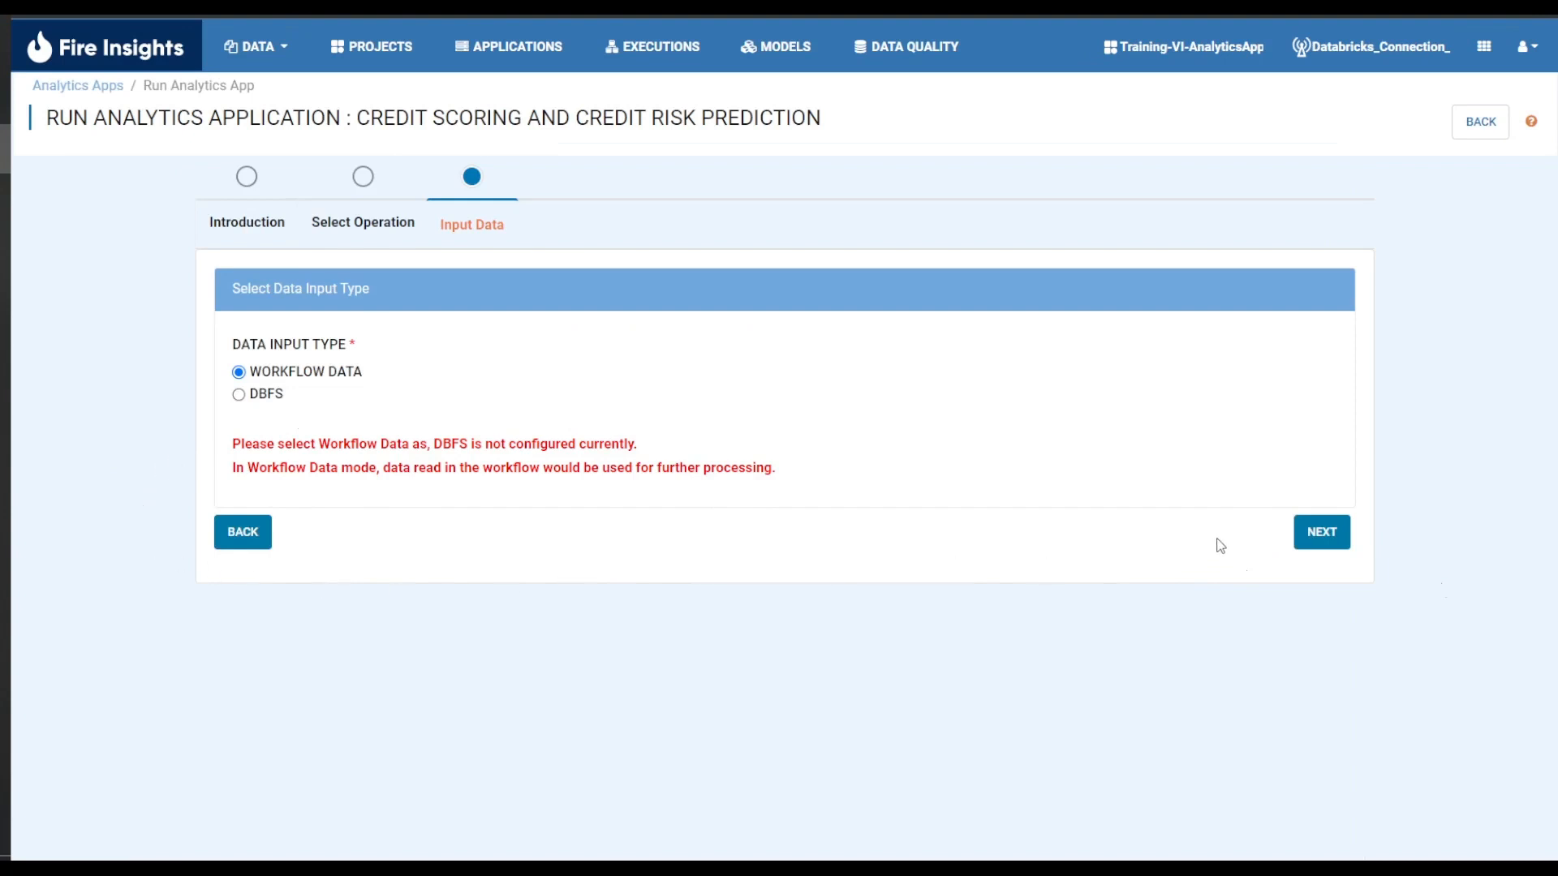
Step: Continue to the Validate Data stage with Workflow Data and run the data validation
click(1310, 542)
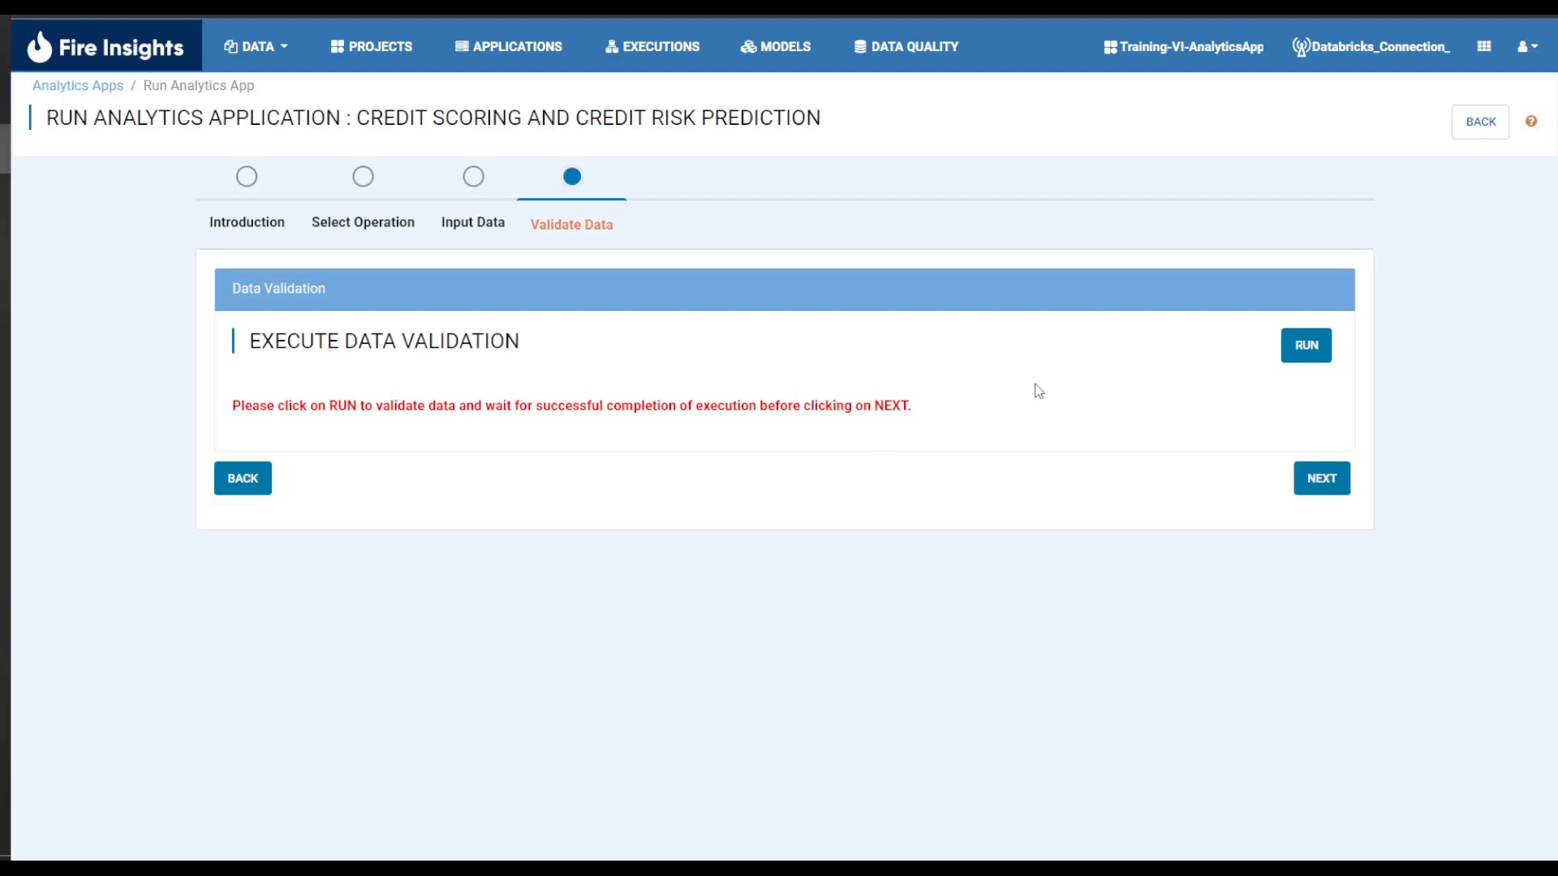
click(1299, 357)
click(1306, 349)
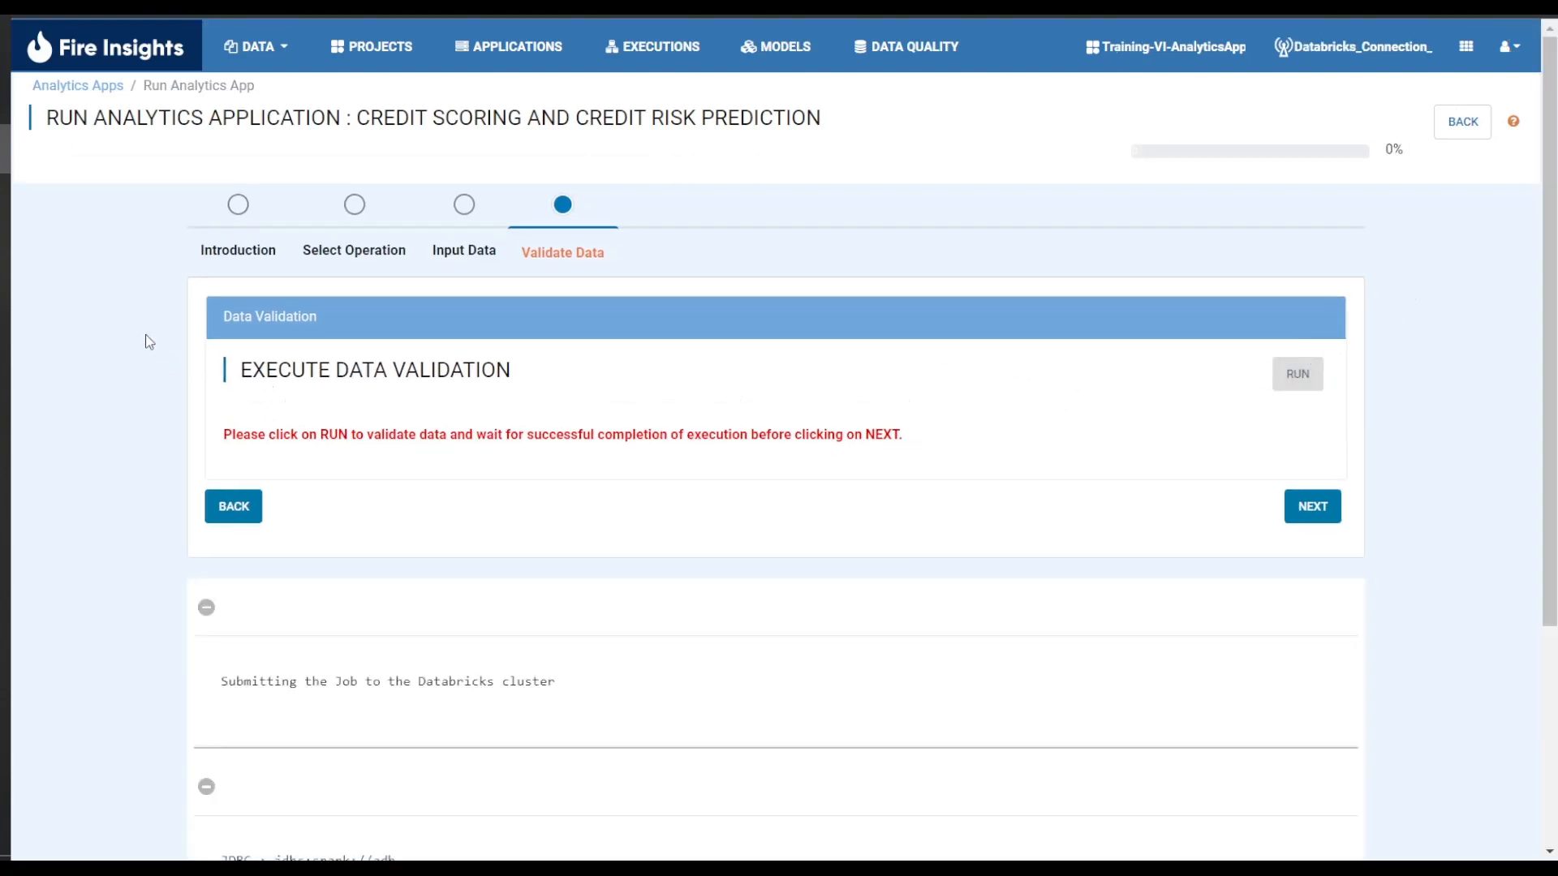
scroll(146, 335, down, 4)
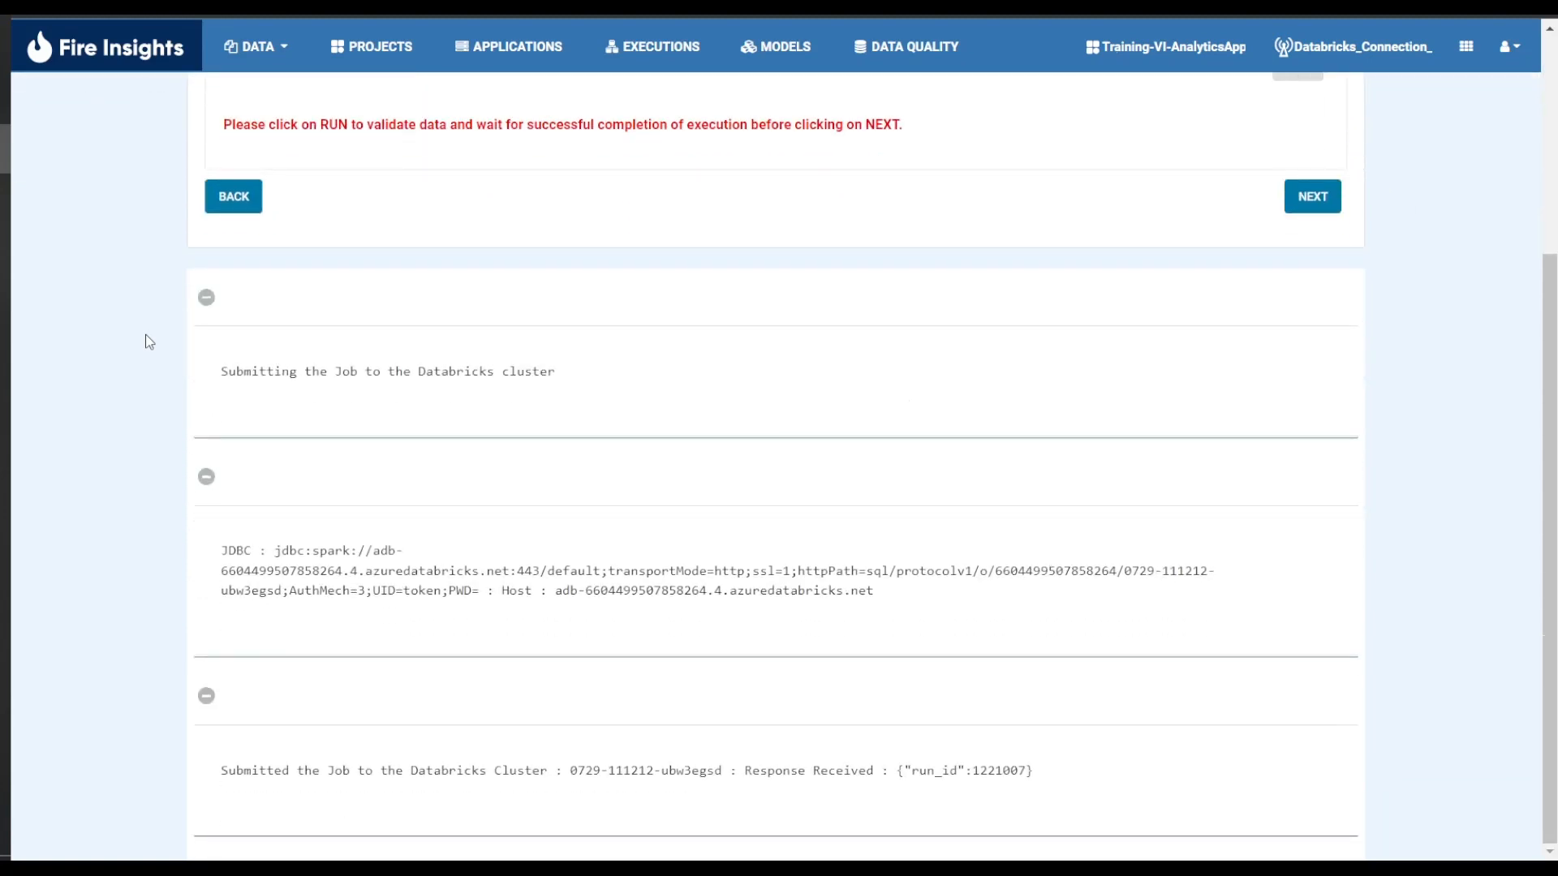
scroll(155, 343, up, 4)
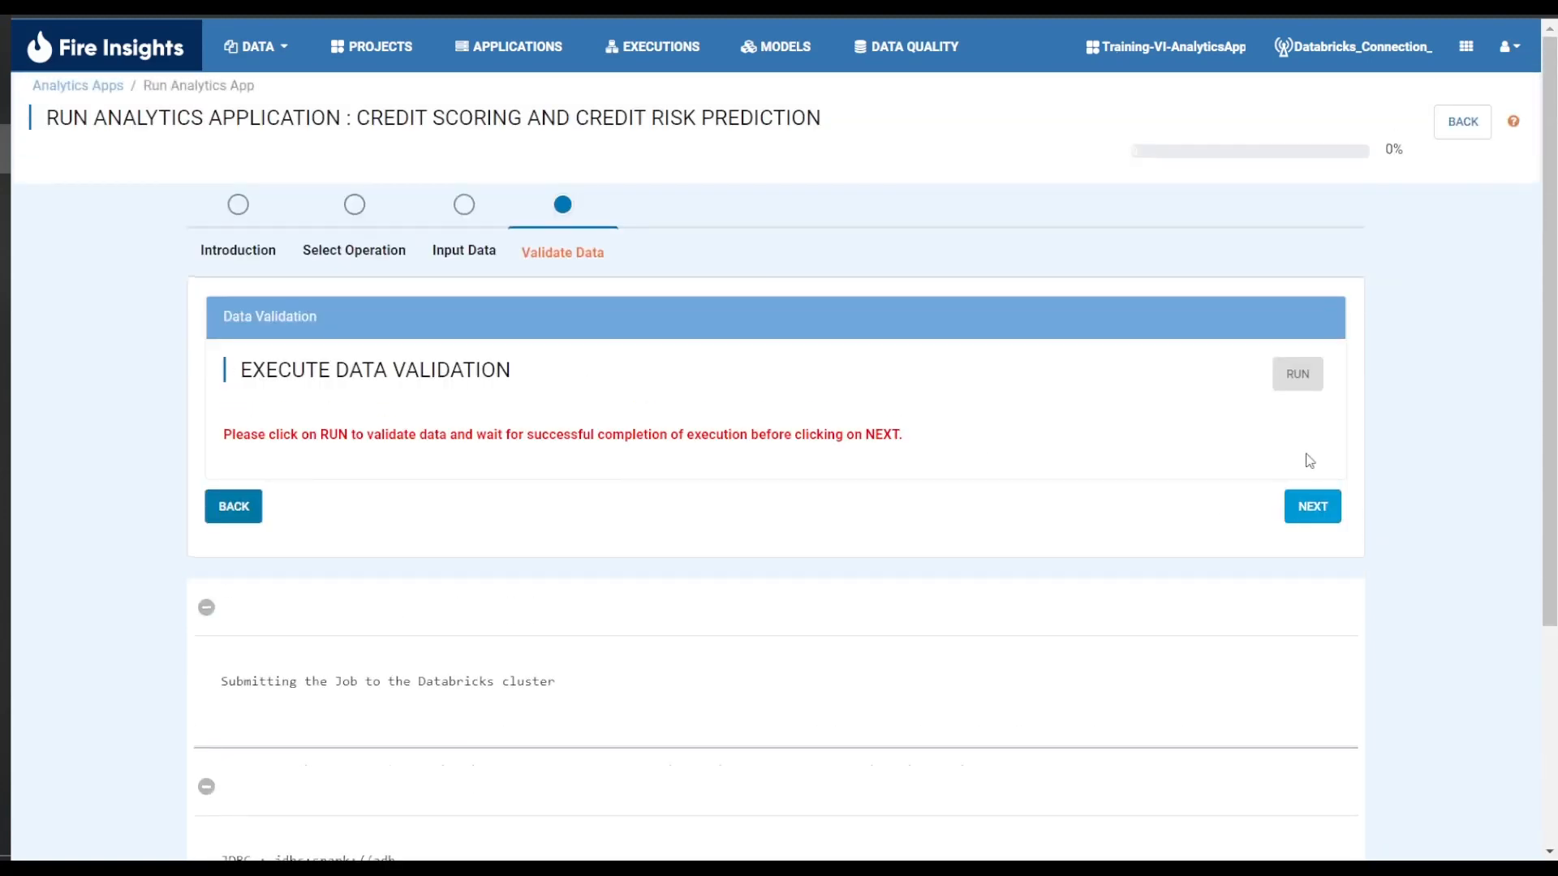
Step: Run Imputing With Constants in the Imputing Missing Values stage, and run the Summarize Input Data stage
click(1314, 520)
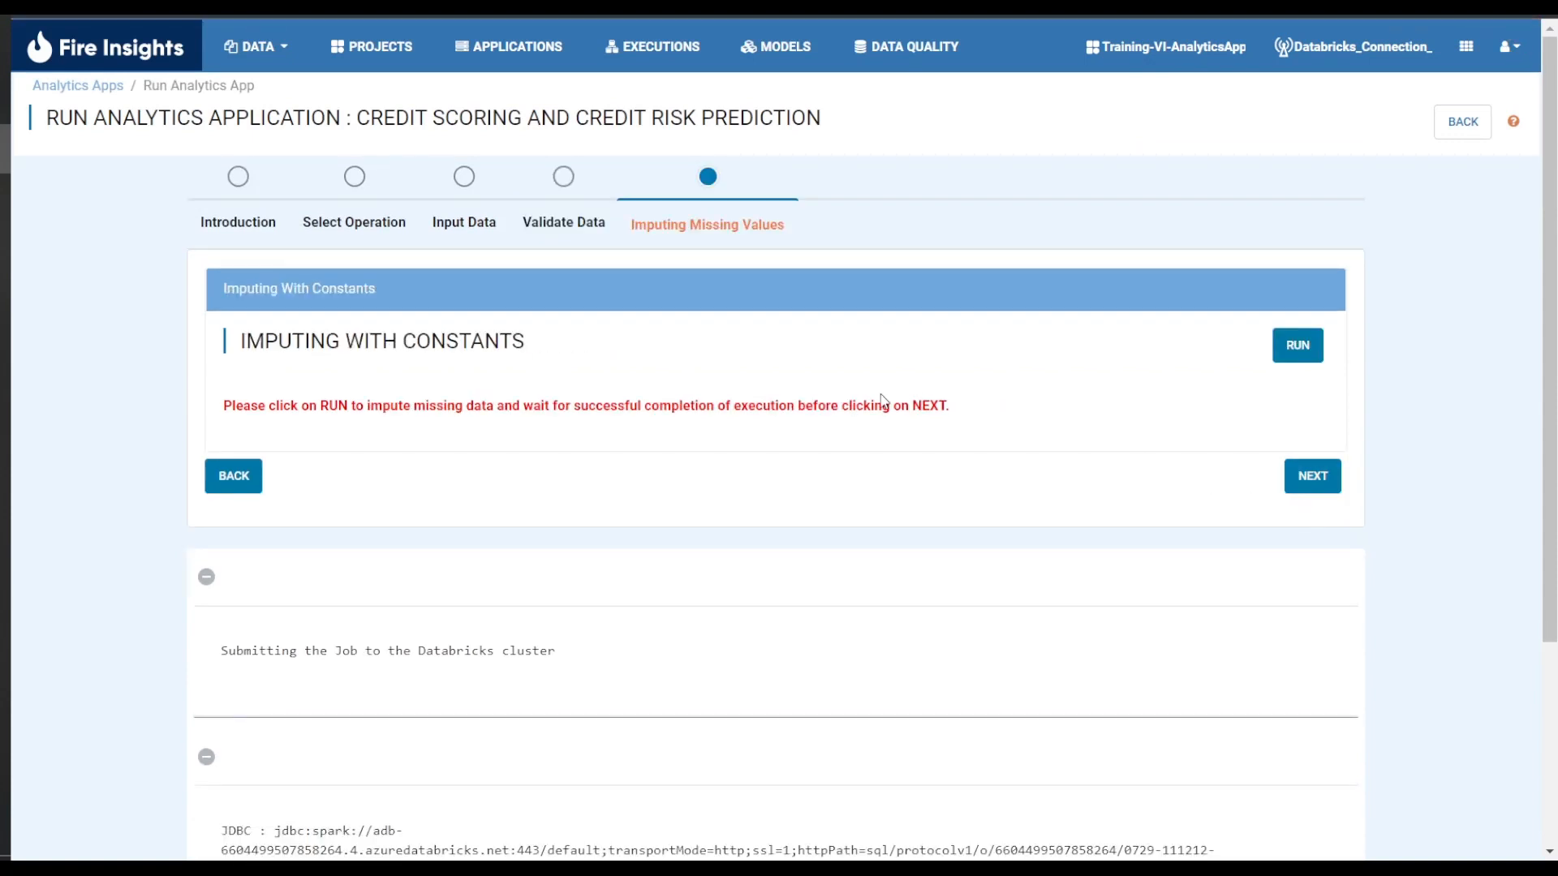
click(1298, 346)
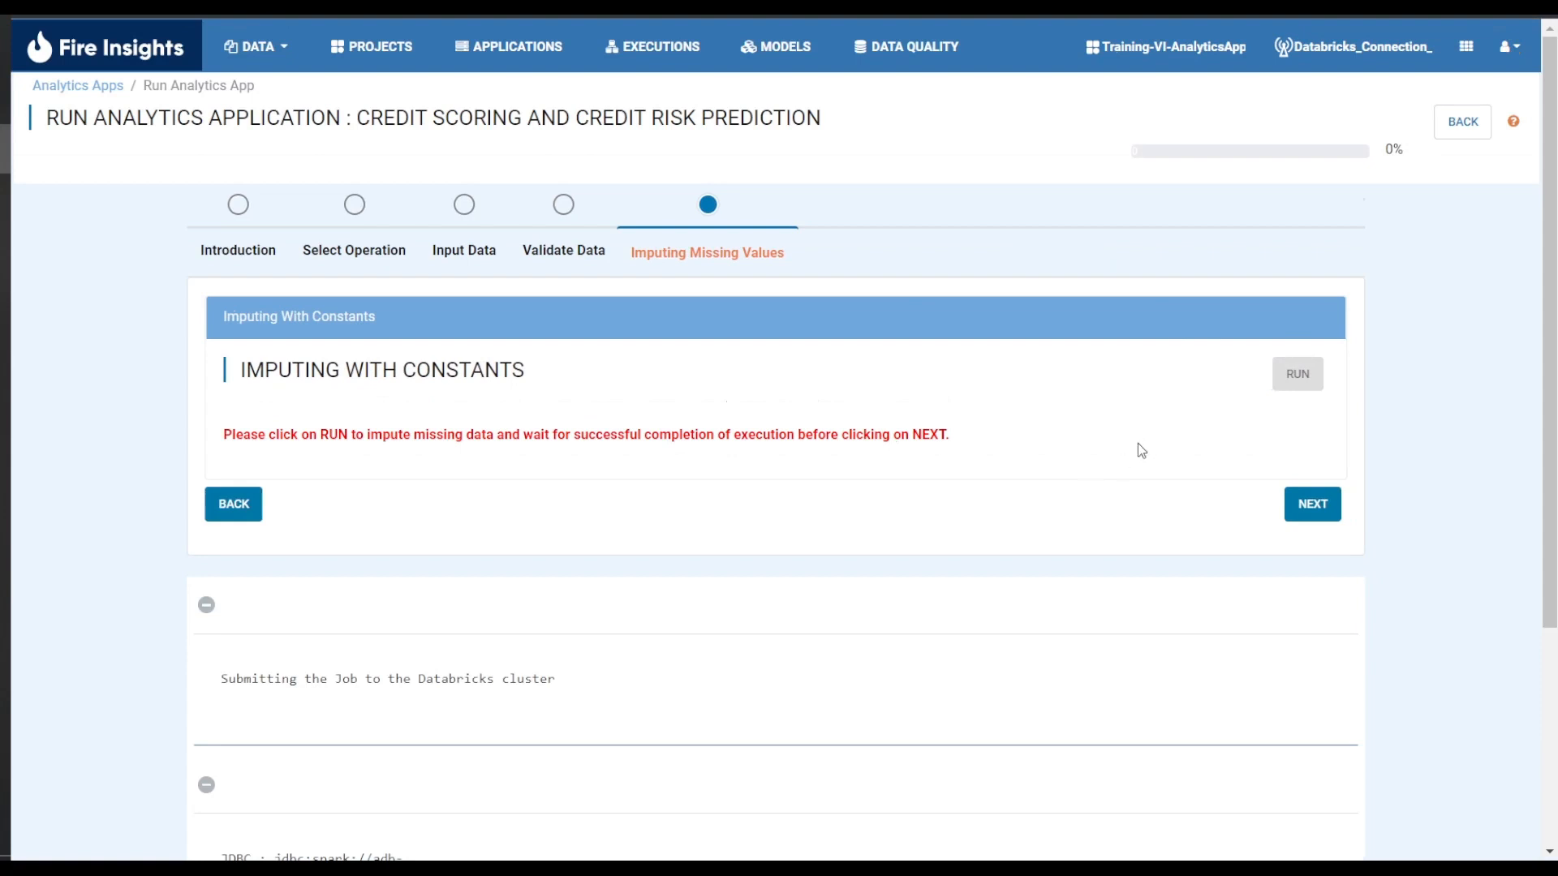
click(1307, 507)
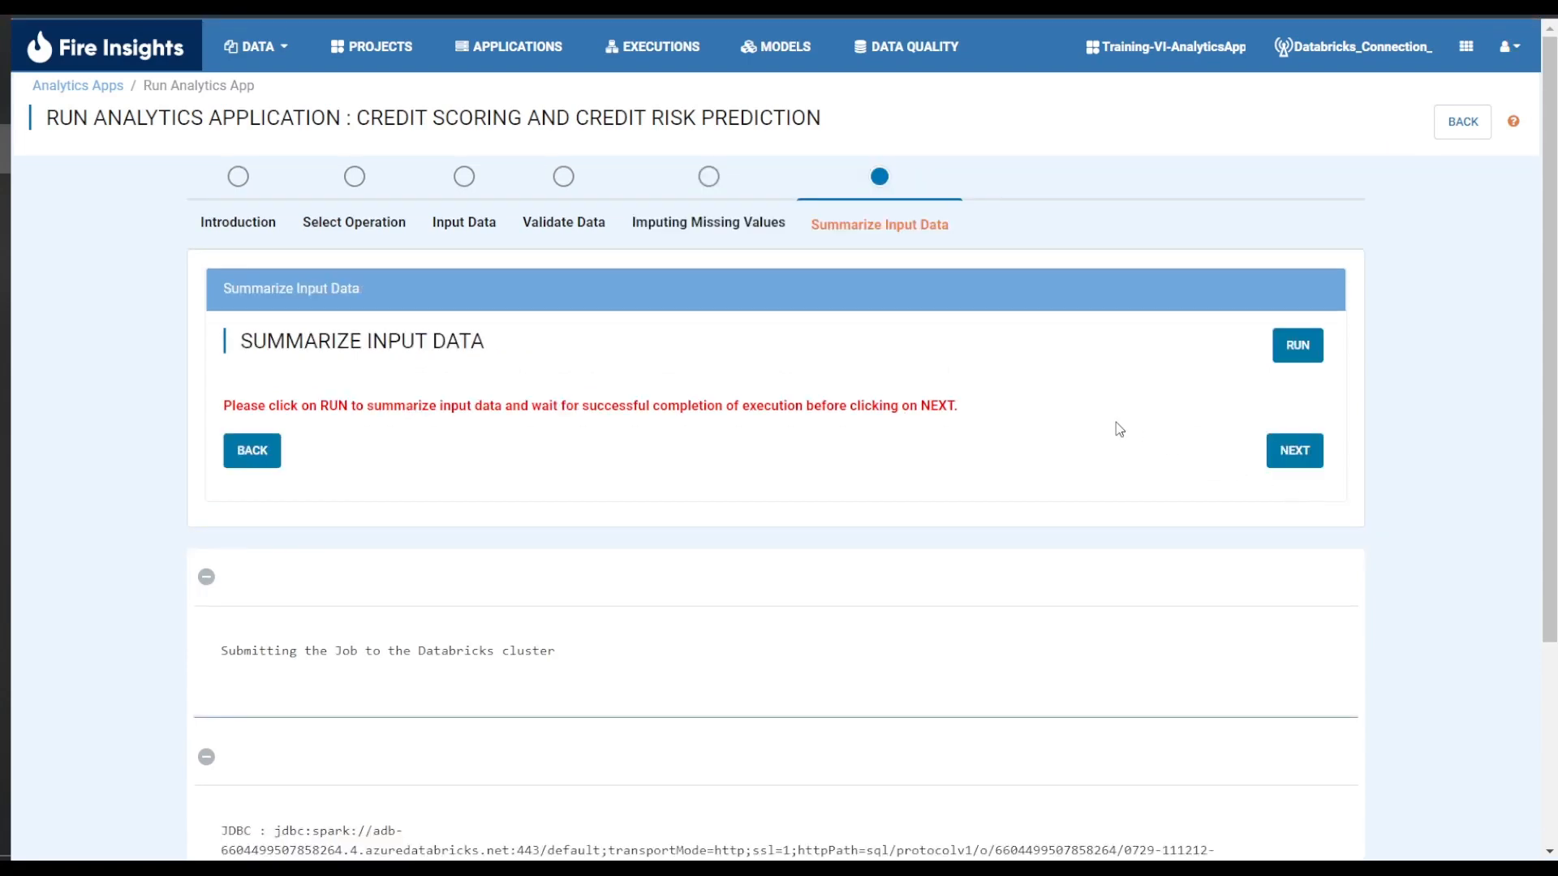
click(1300, 349)
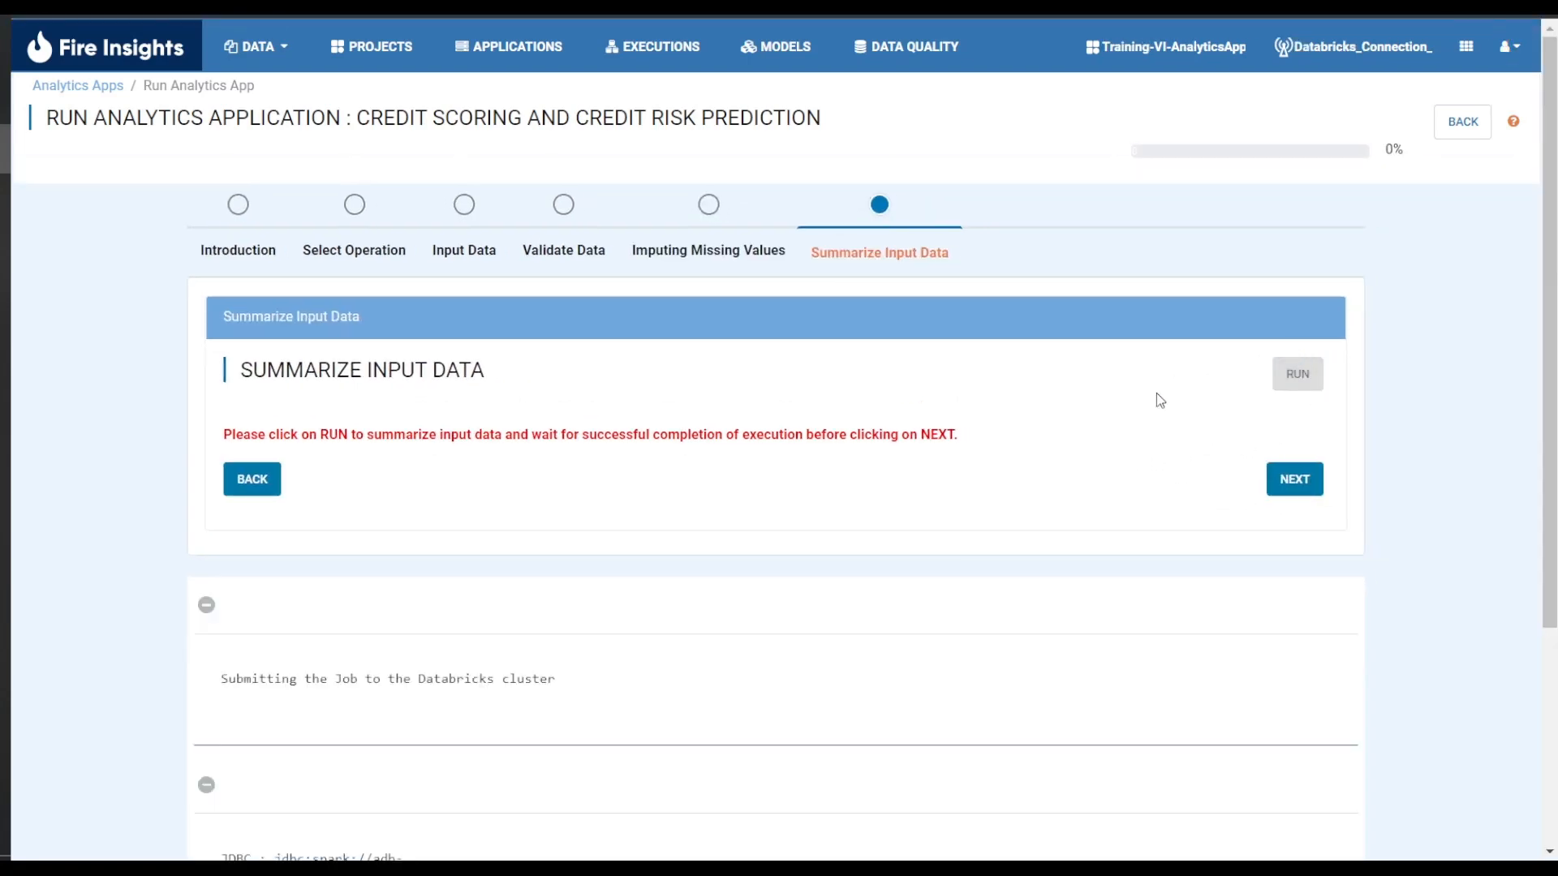
Step: Continue to the Visualize and Analyze - 1 stage and run its input data visualization
click(1288, 485)
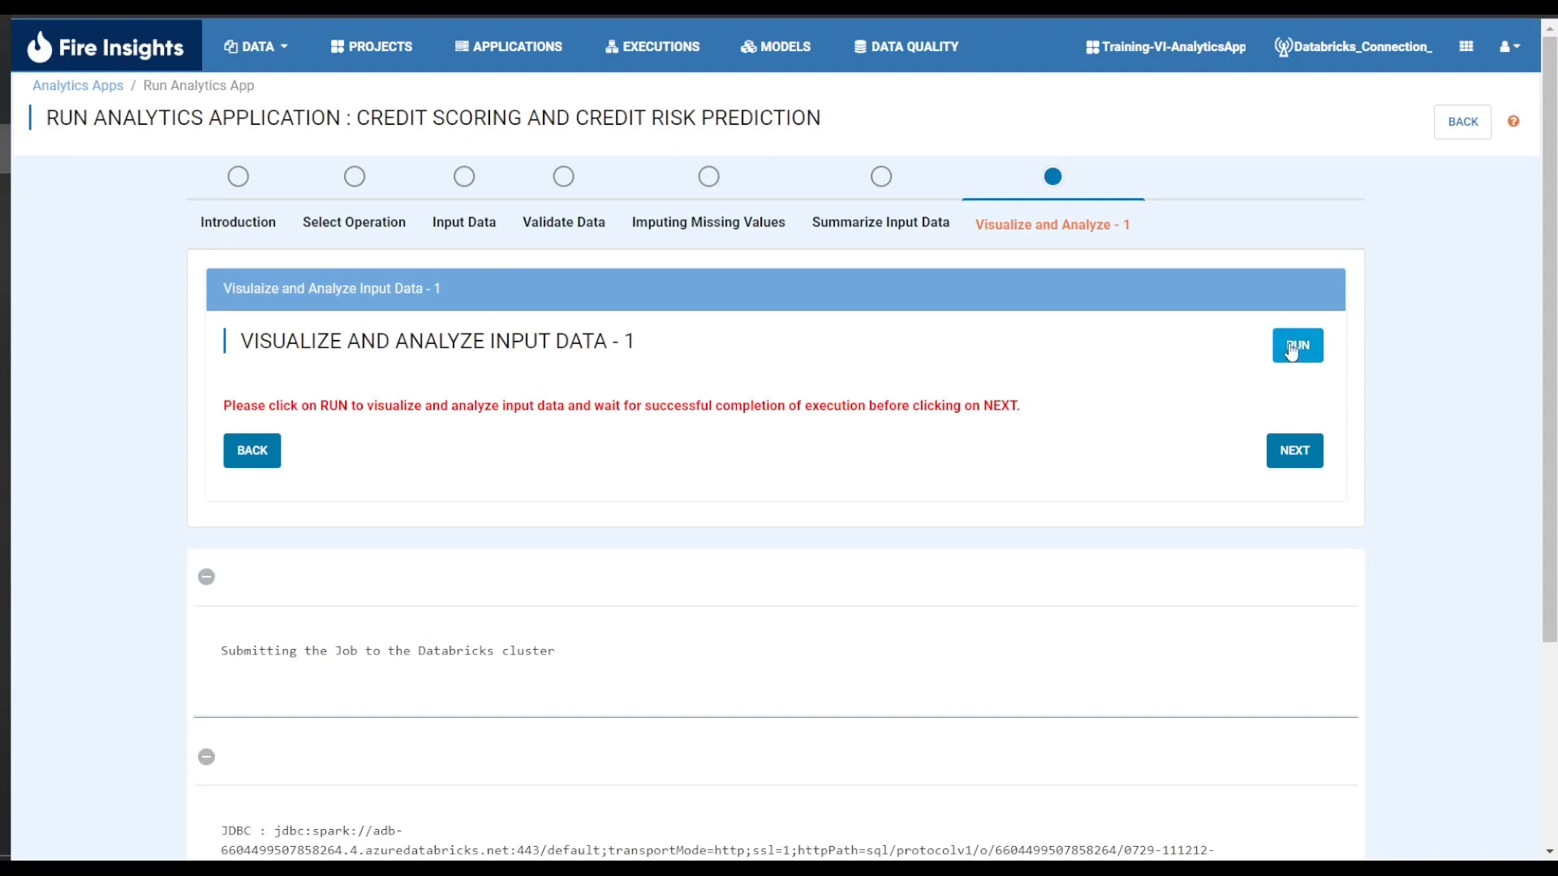
click(1292, 345)
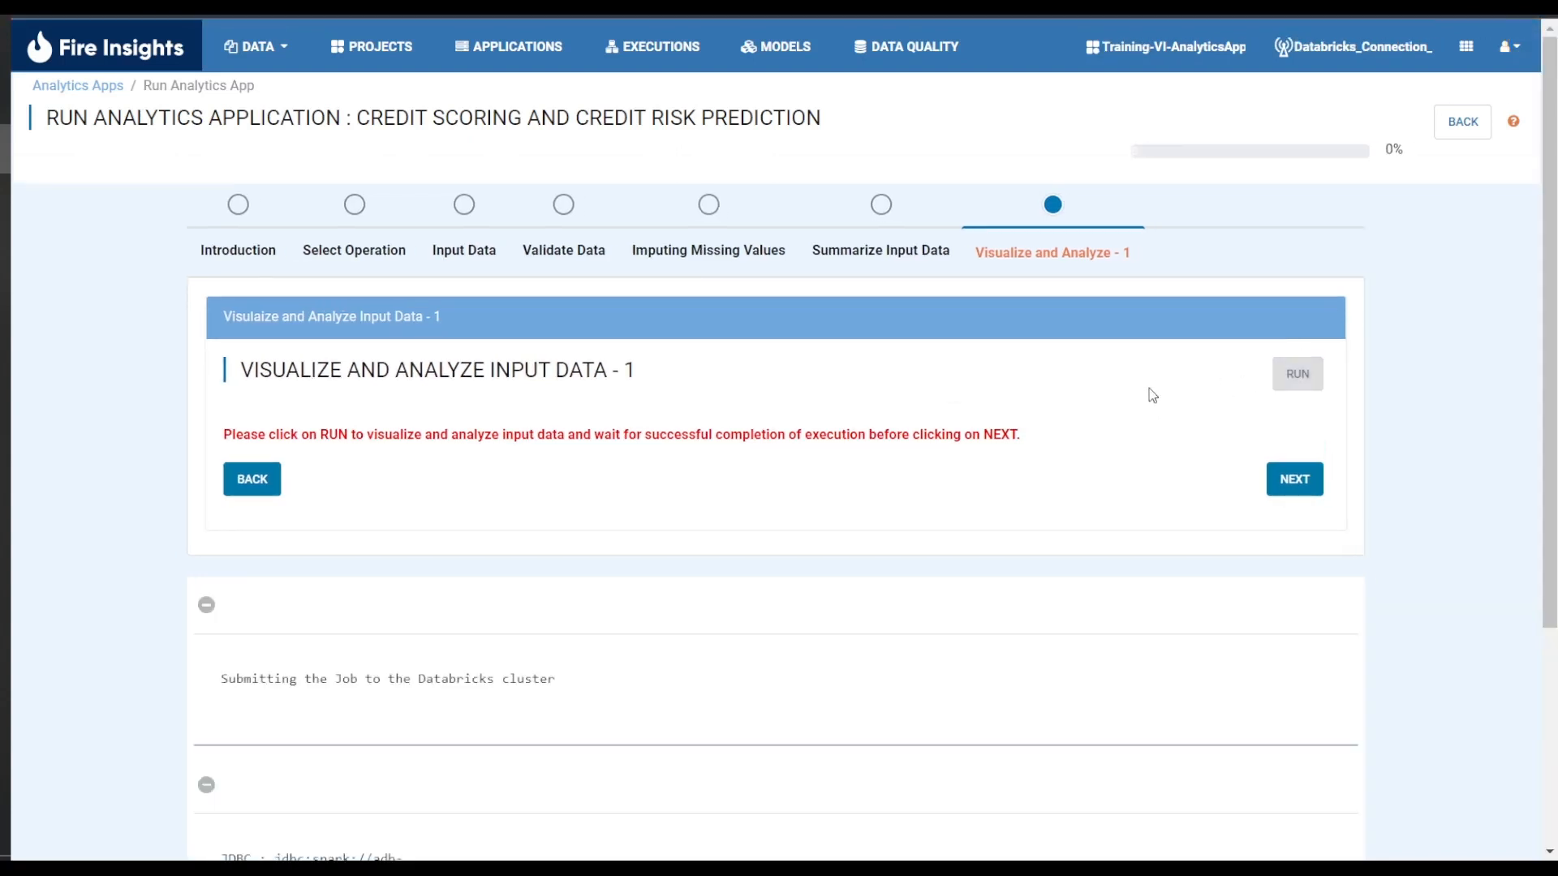